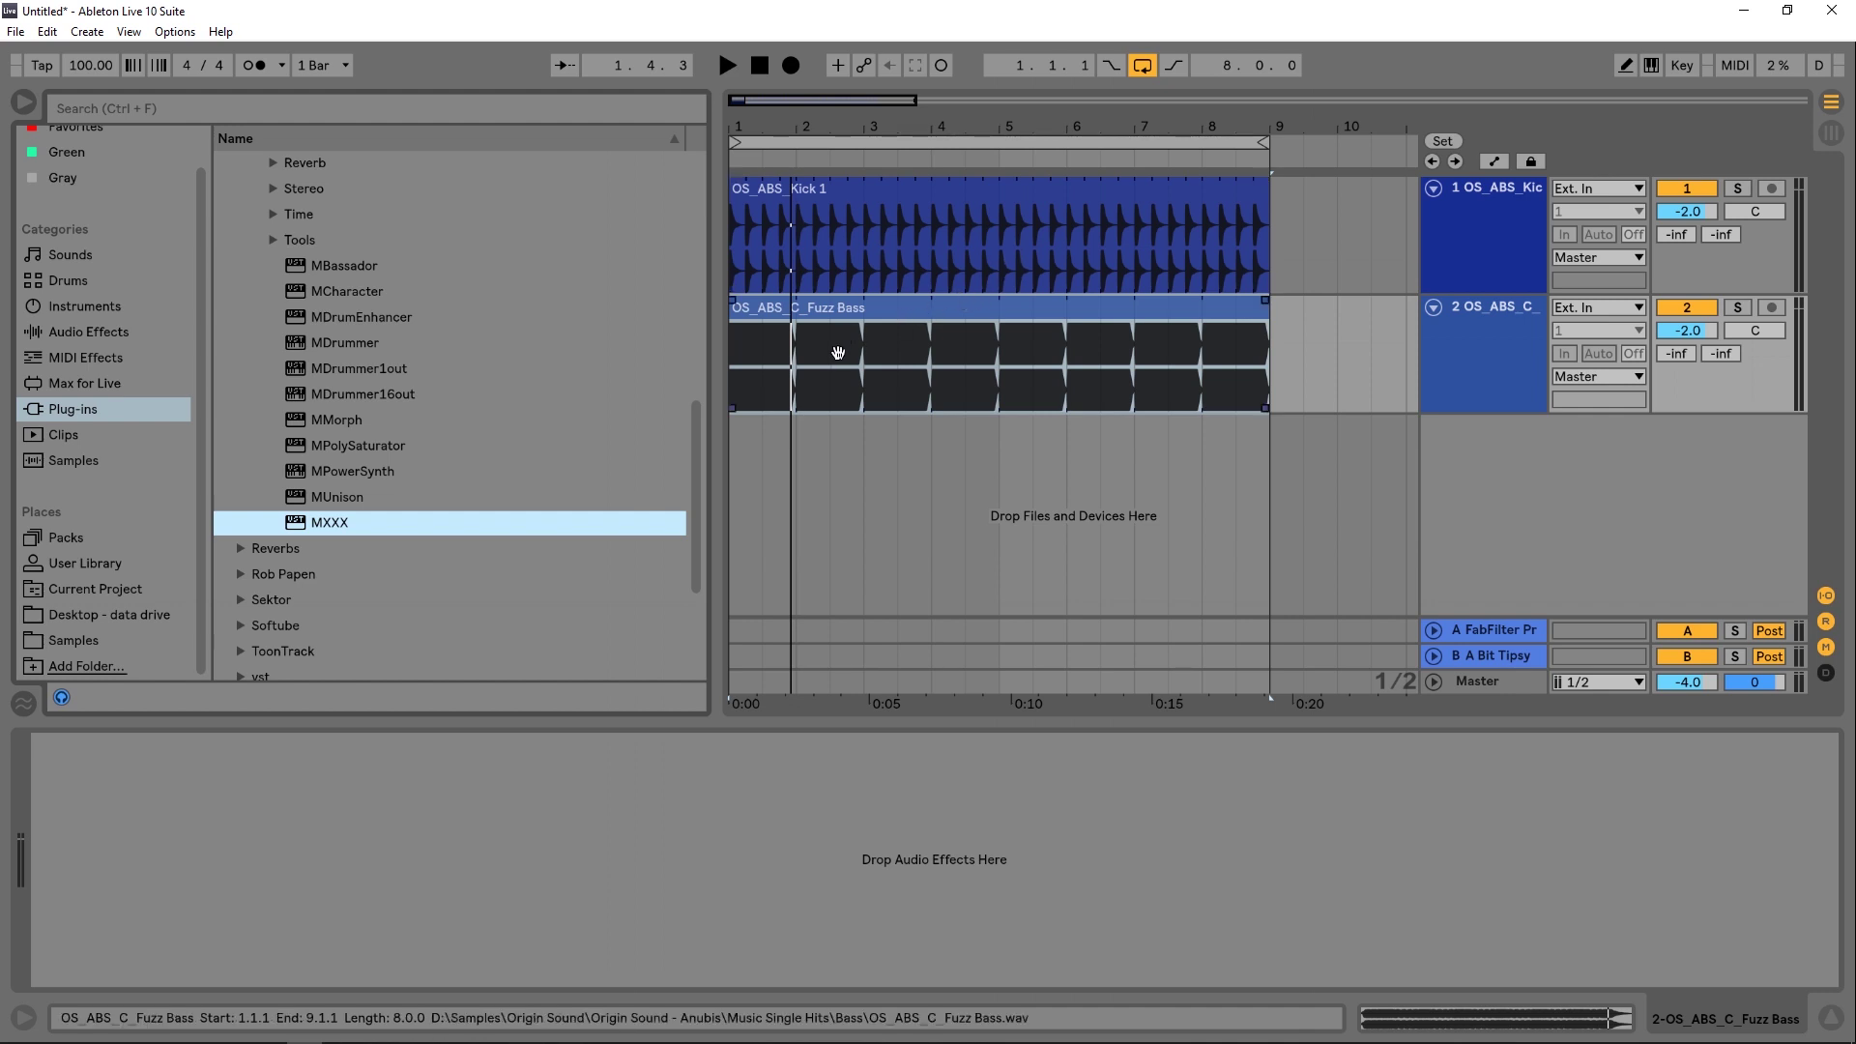
Step: Load the MXXX plug-in from the Plug-ins browser onto the Fuzz Bass track
{"action": "left_click", "coordinate": [839, 321]}
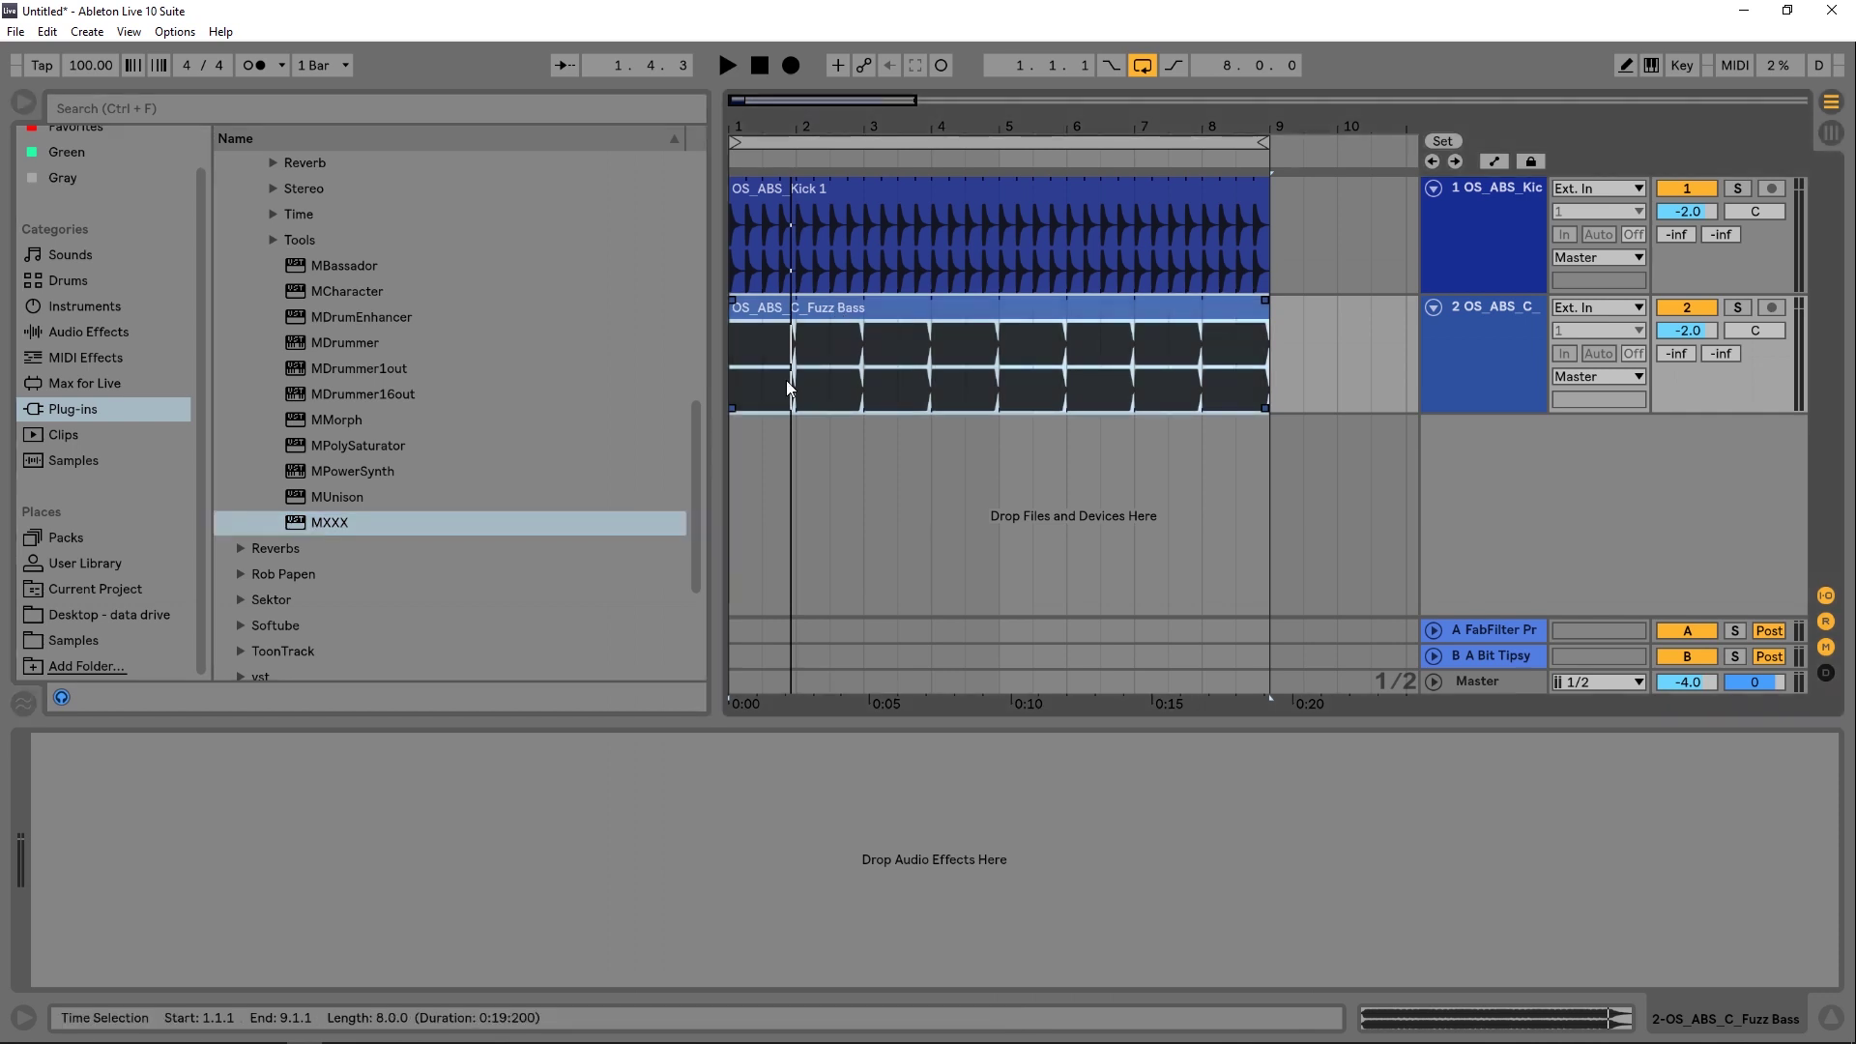
{"action": "left_click_drag", "start_coordinate": [300, 525], "coordinate": [890, 363]}
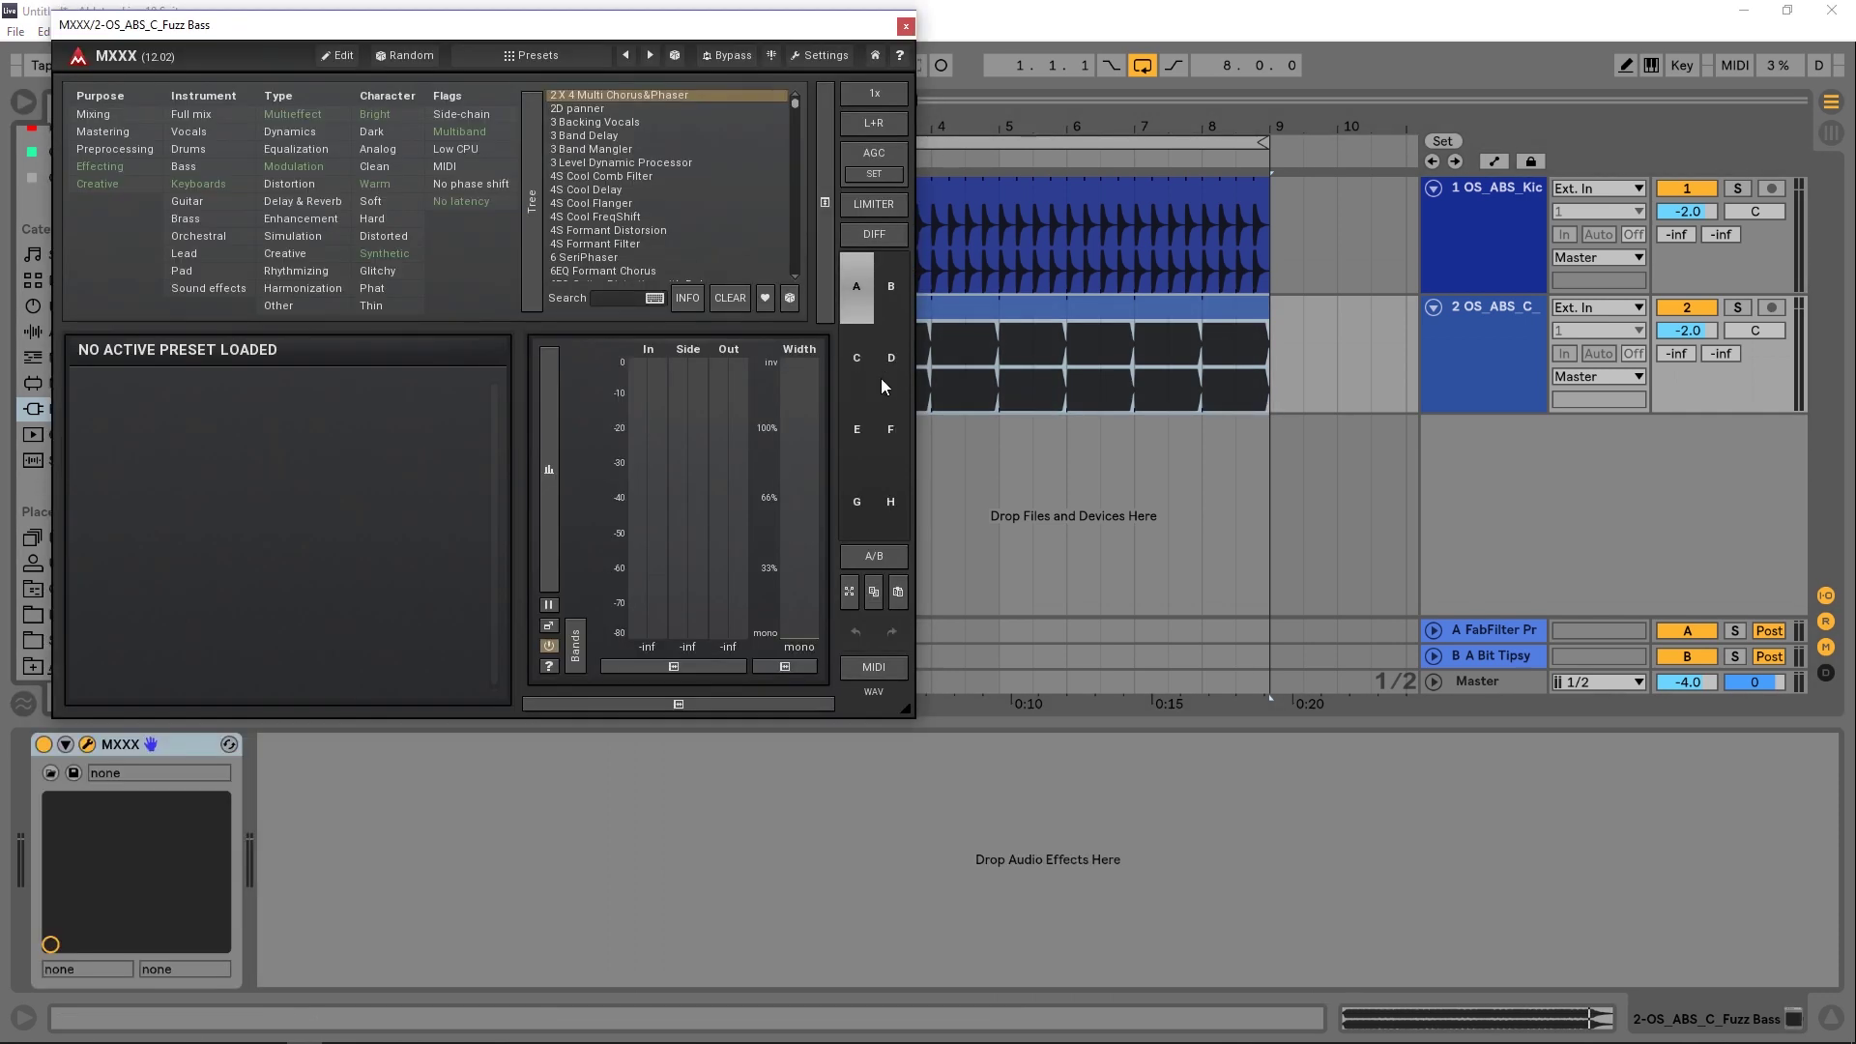
Step: Route the kick track's Audio To output to 2-OS ABS C Fuzz Bass, Sidechain L/-MXXX
{"action": "left_click", "coordinate": [1469, 226]}
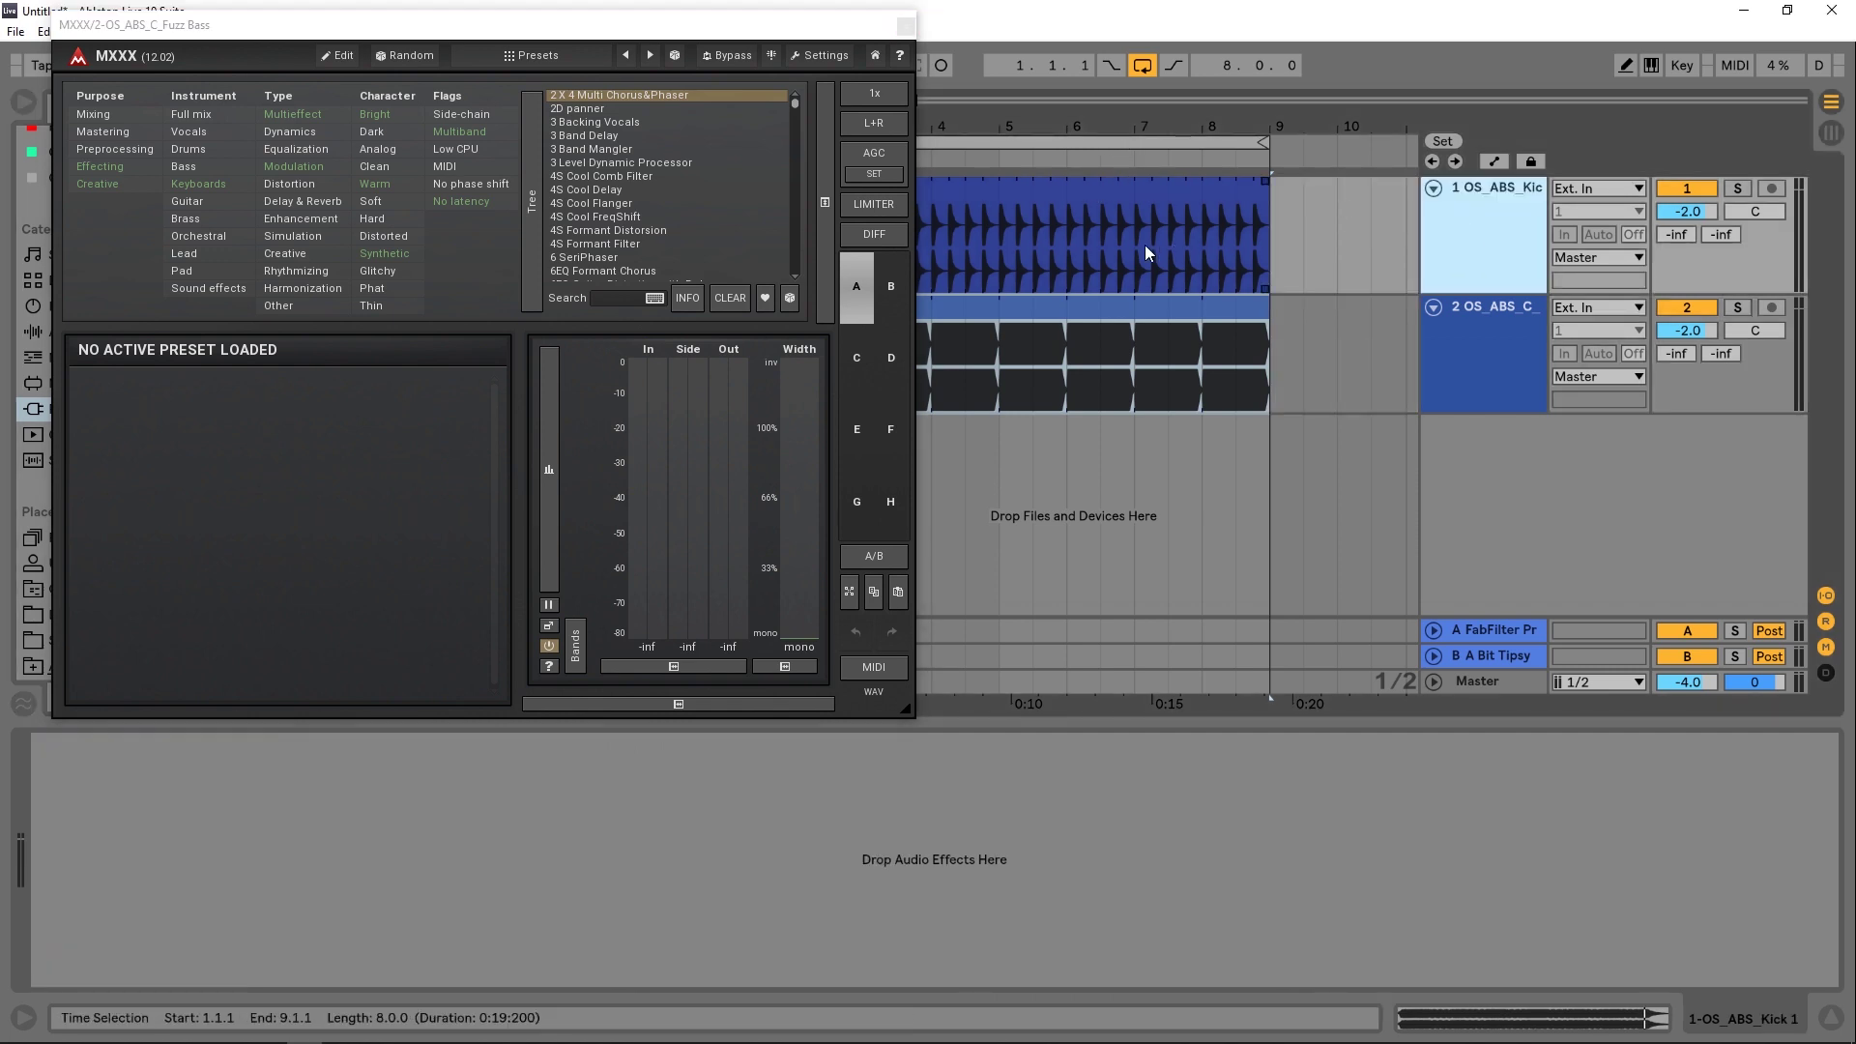
{"action": "left_click_drag", "start_coordinate": [634, 38], "coordinate": [720, 93]}
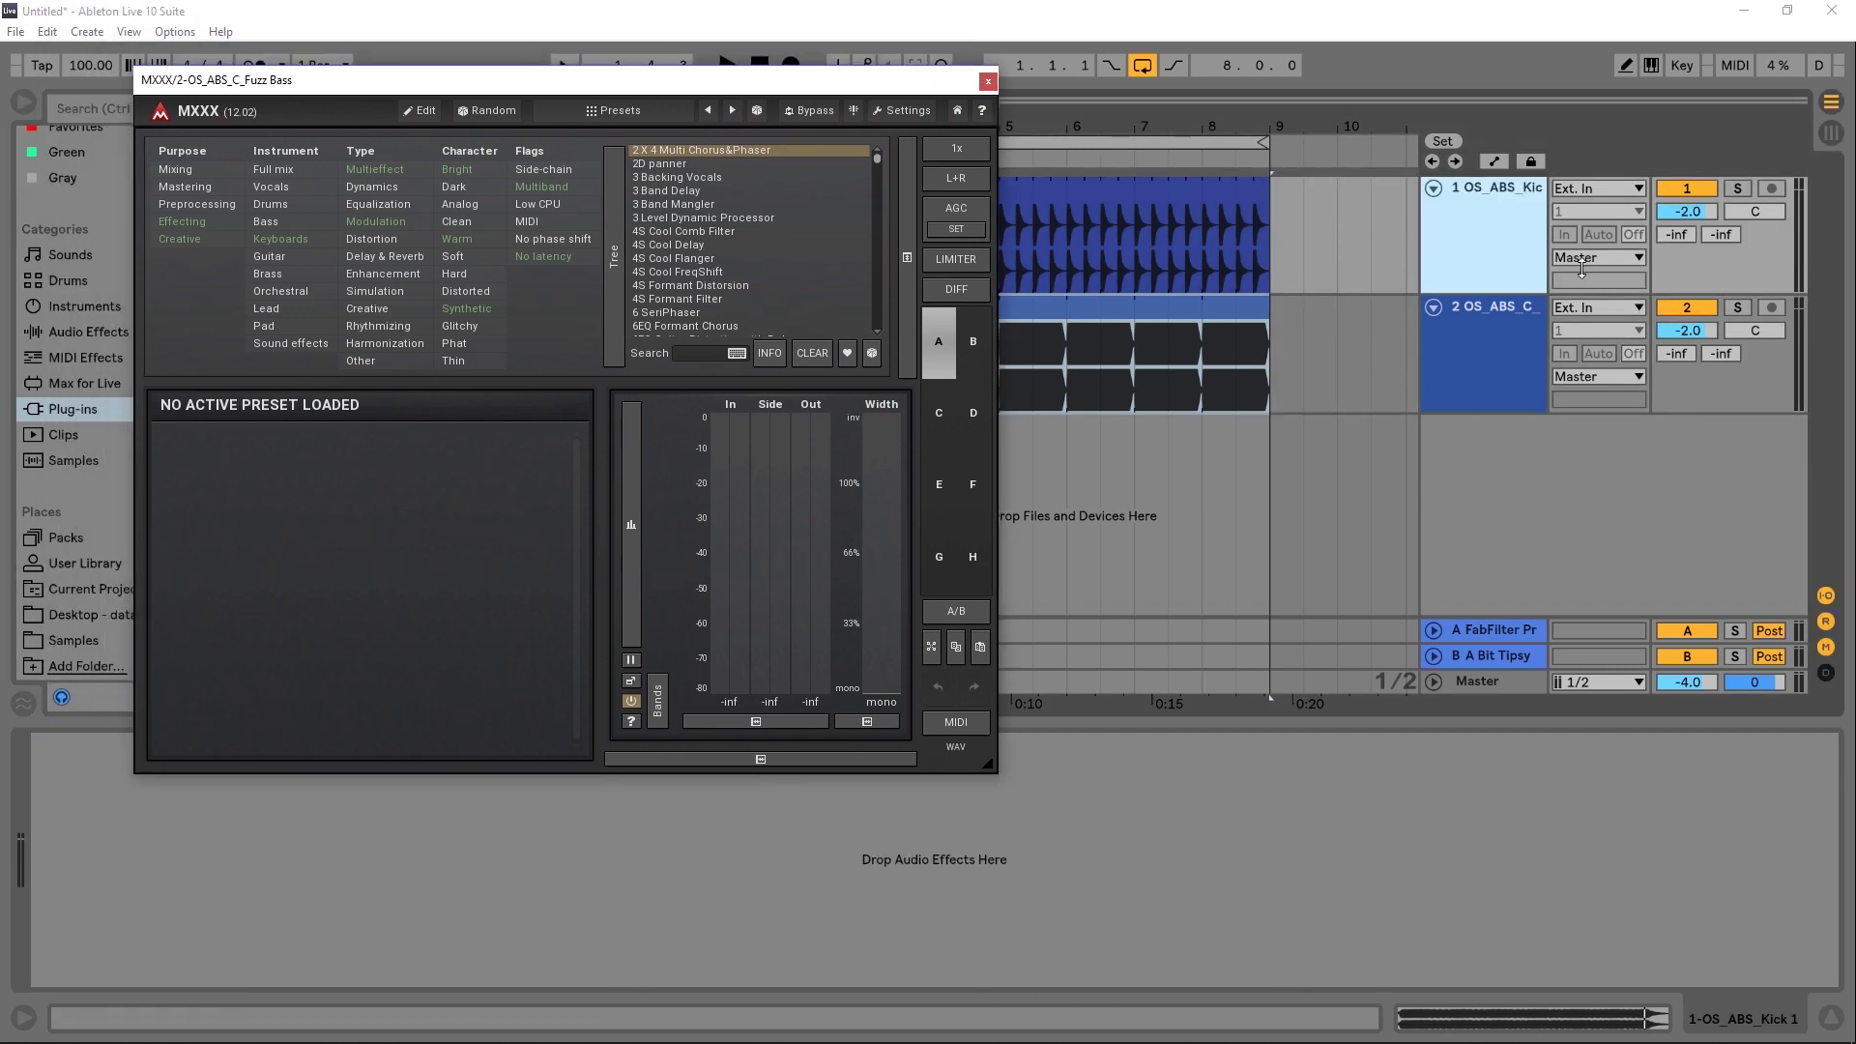
{"action": "left_click", "coordinate": [1581, 259]}
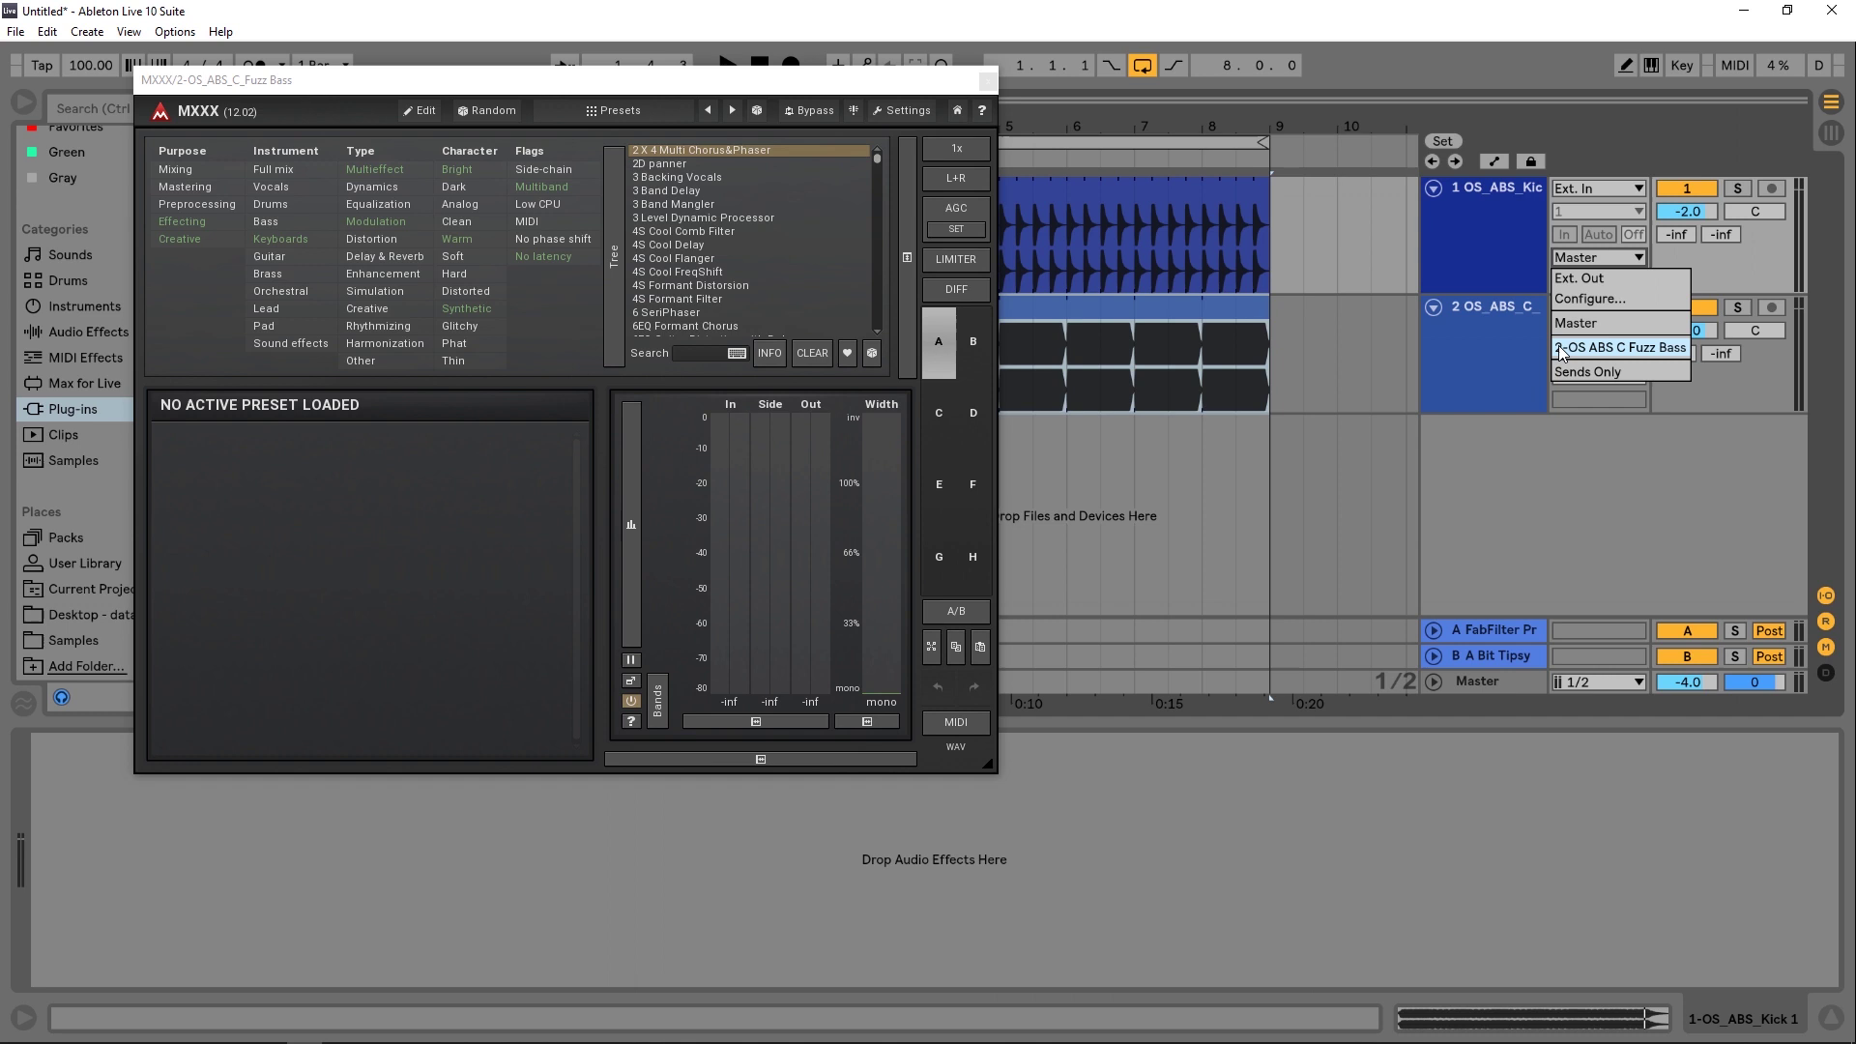
{"action": "left_click", "coordinate": [1602, 345]}
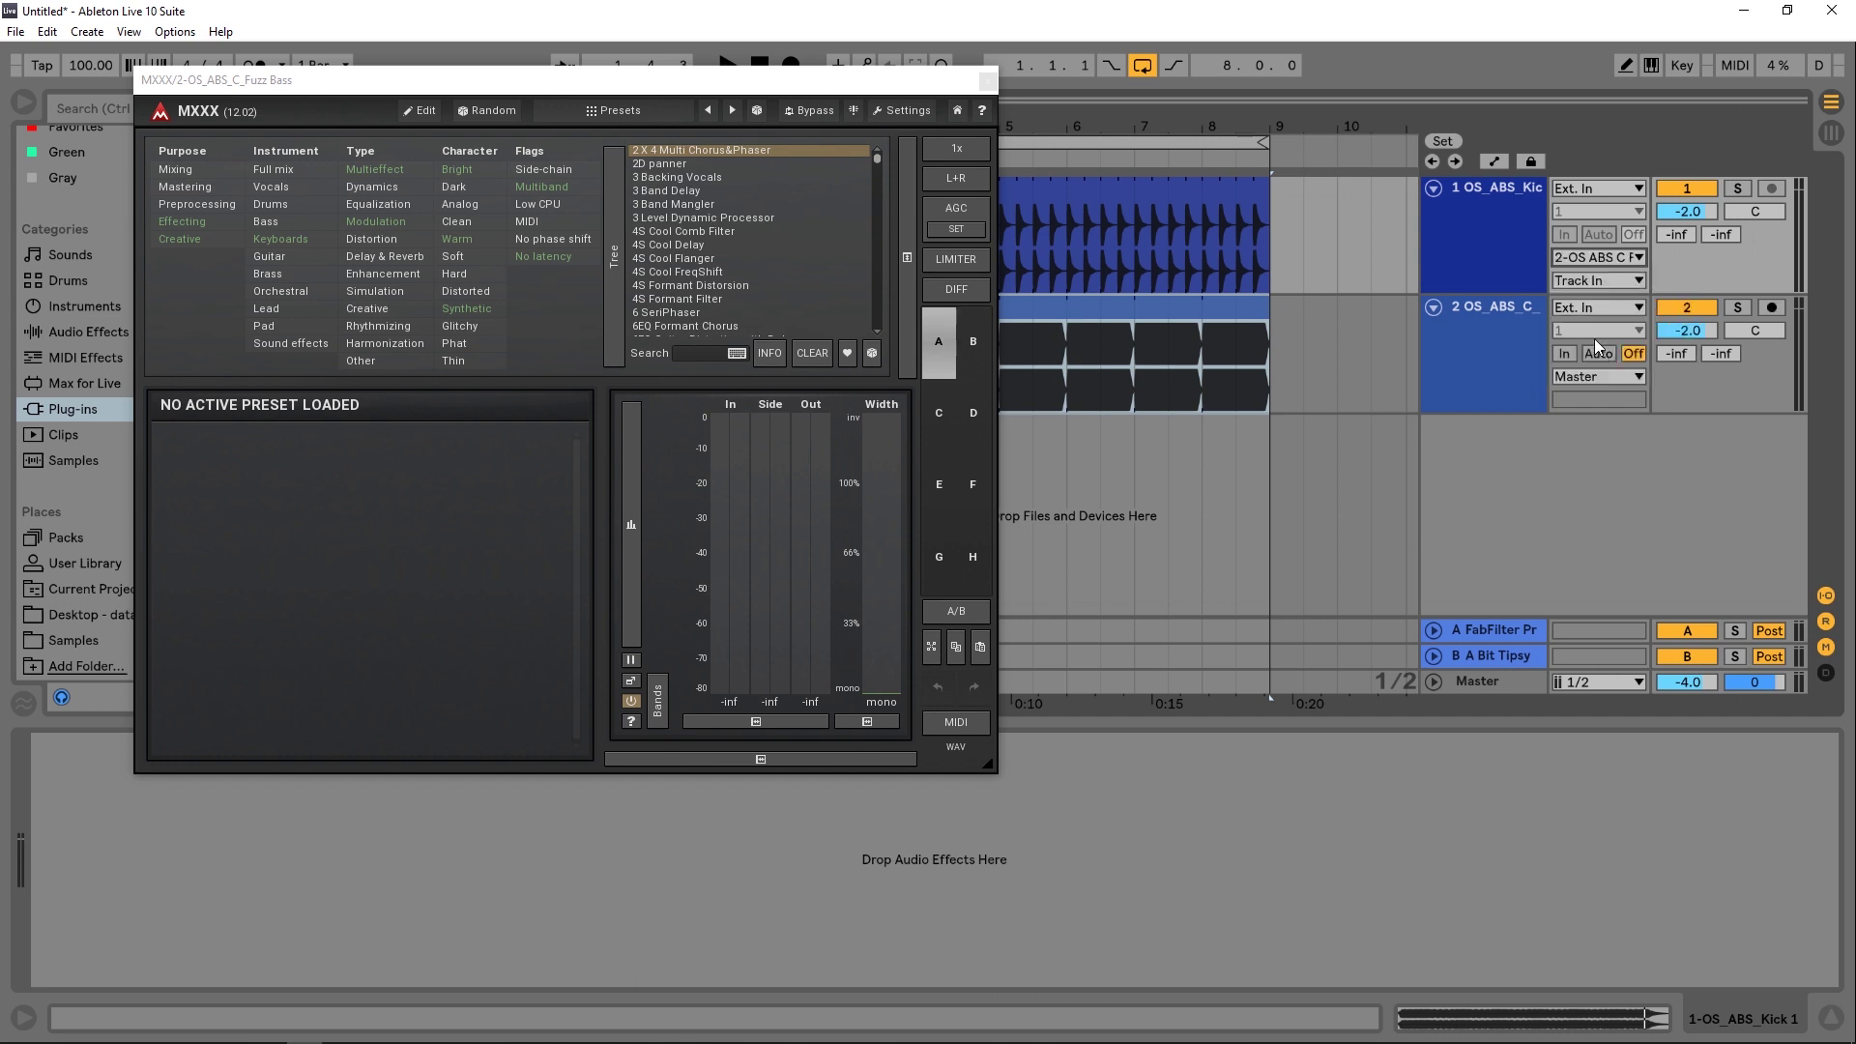
{"action": "left_click", "coordinate": [1583, 280]}
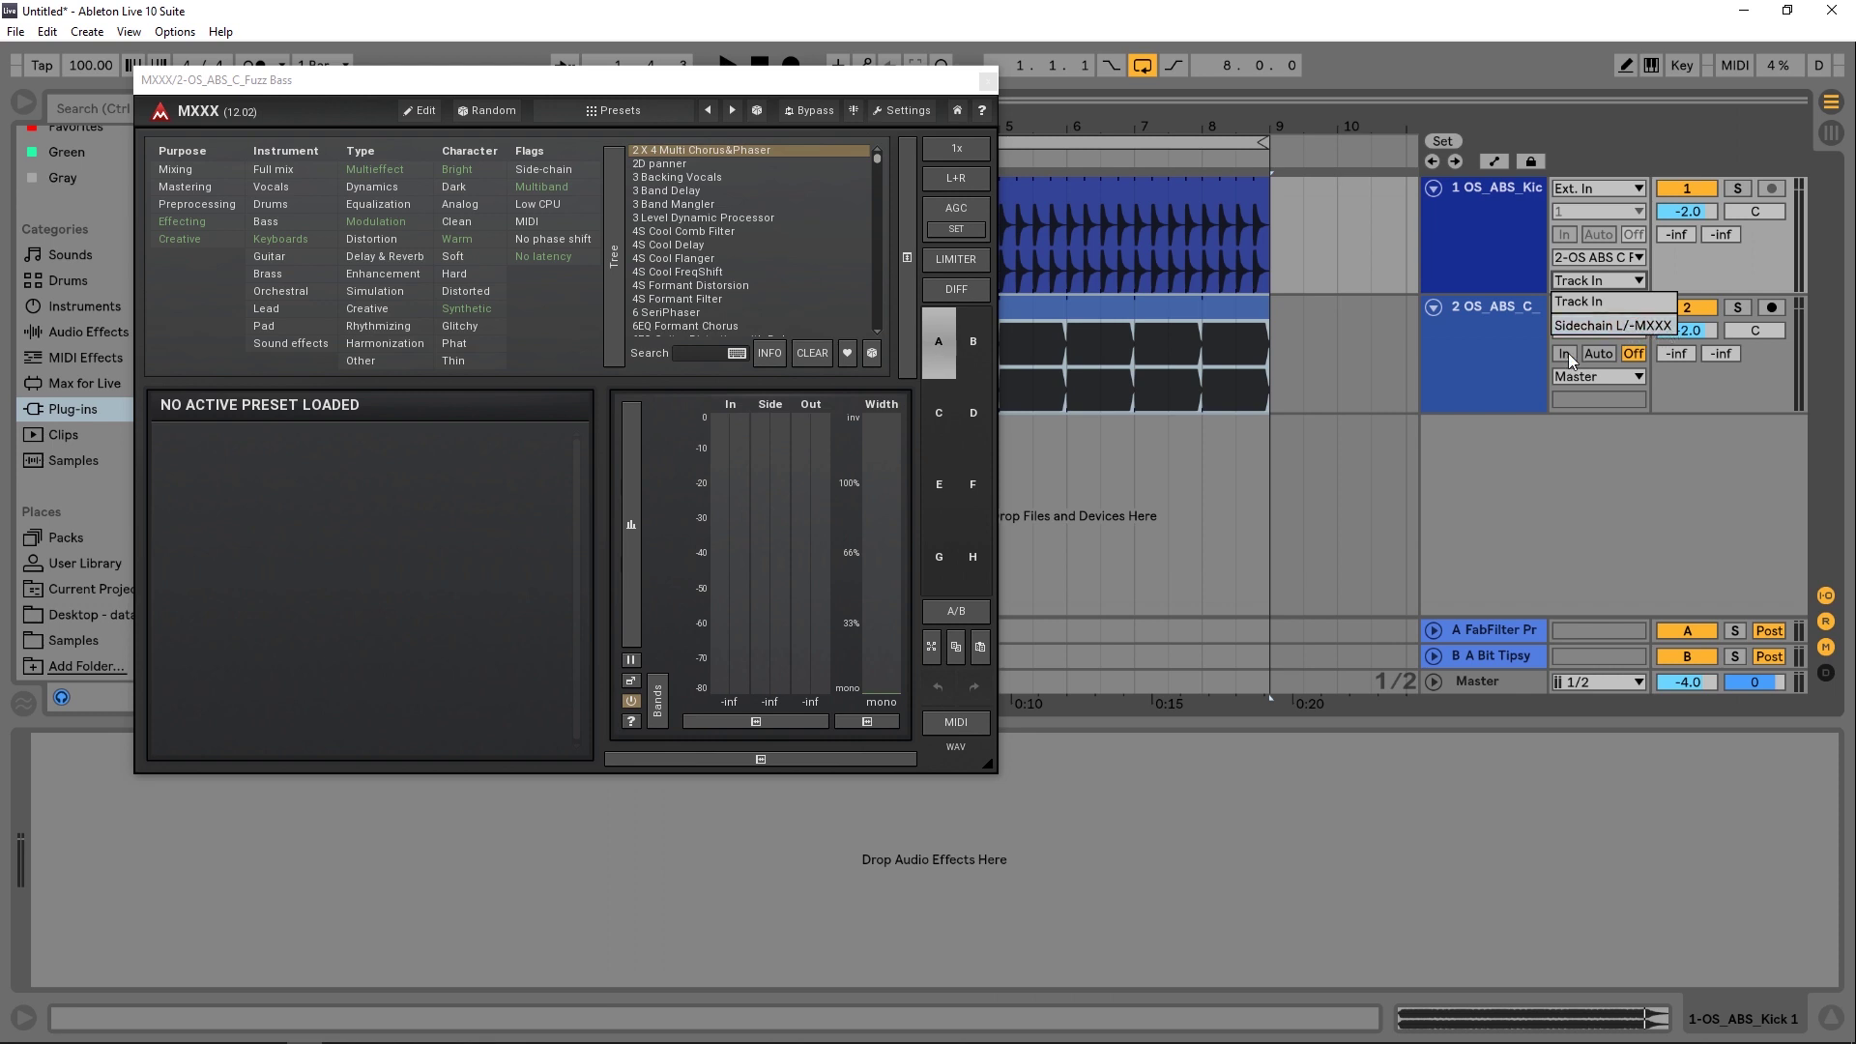
{"action": "left_click", "coordinate": [1660, 328]}
{"action": "left_click_drag", "start_coordinate": [861, 86], "coordinate": [1152, 153]}
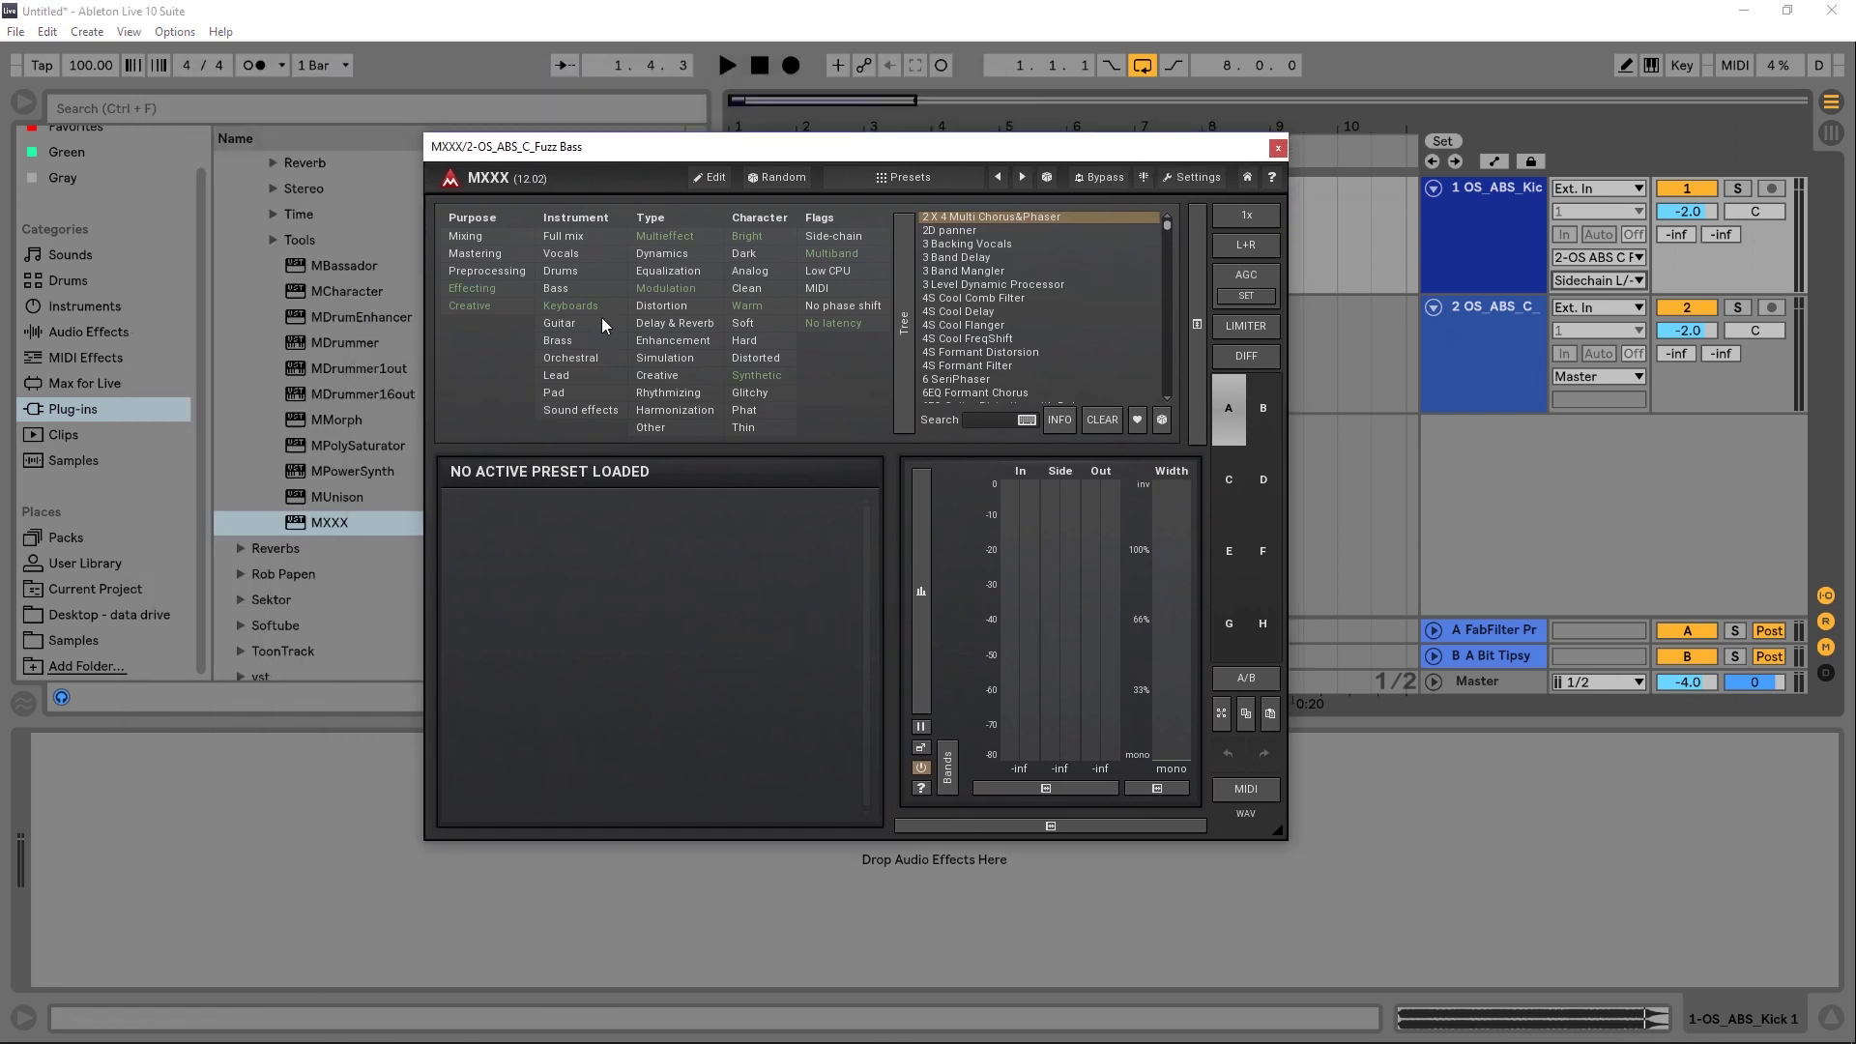
Step: Switch MXXX to Edit view, enlarge its window, and load Dynamics into Band 1's first slot
{"action": "left_click", "coordinate": [712, 178]}
{"action": "left_click_drag", "start_coordinate": [764, 154], "coordinate": [646, 91]}
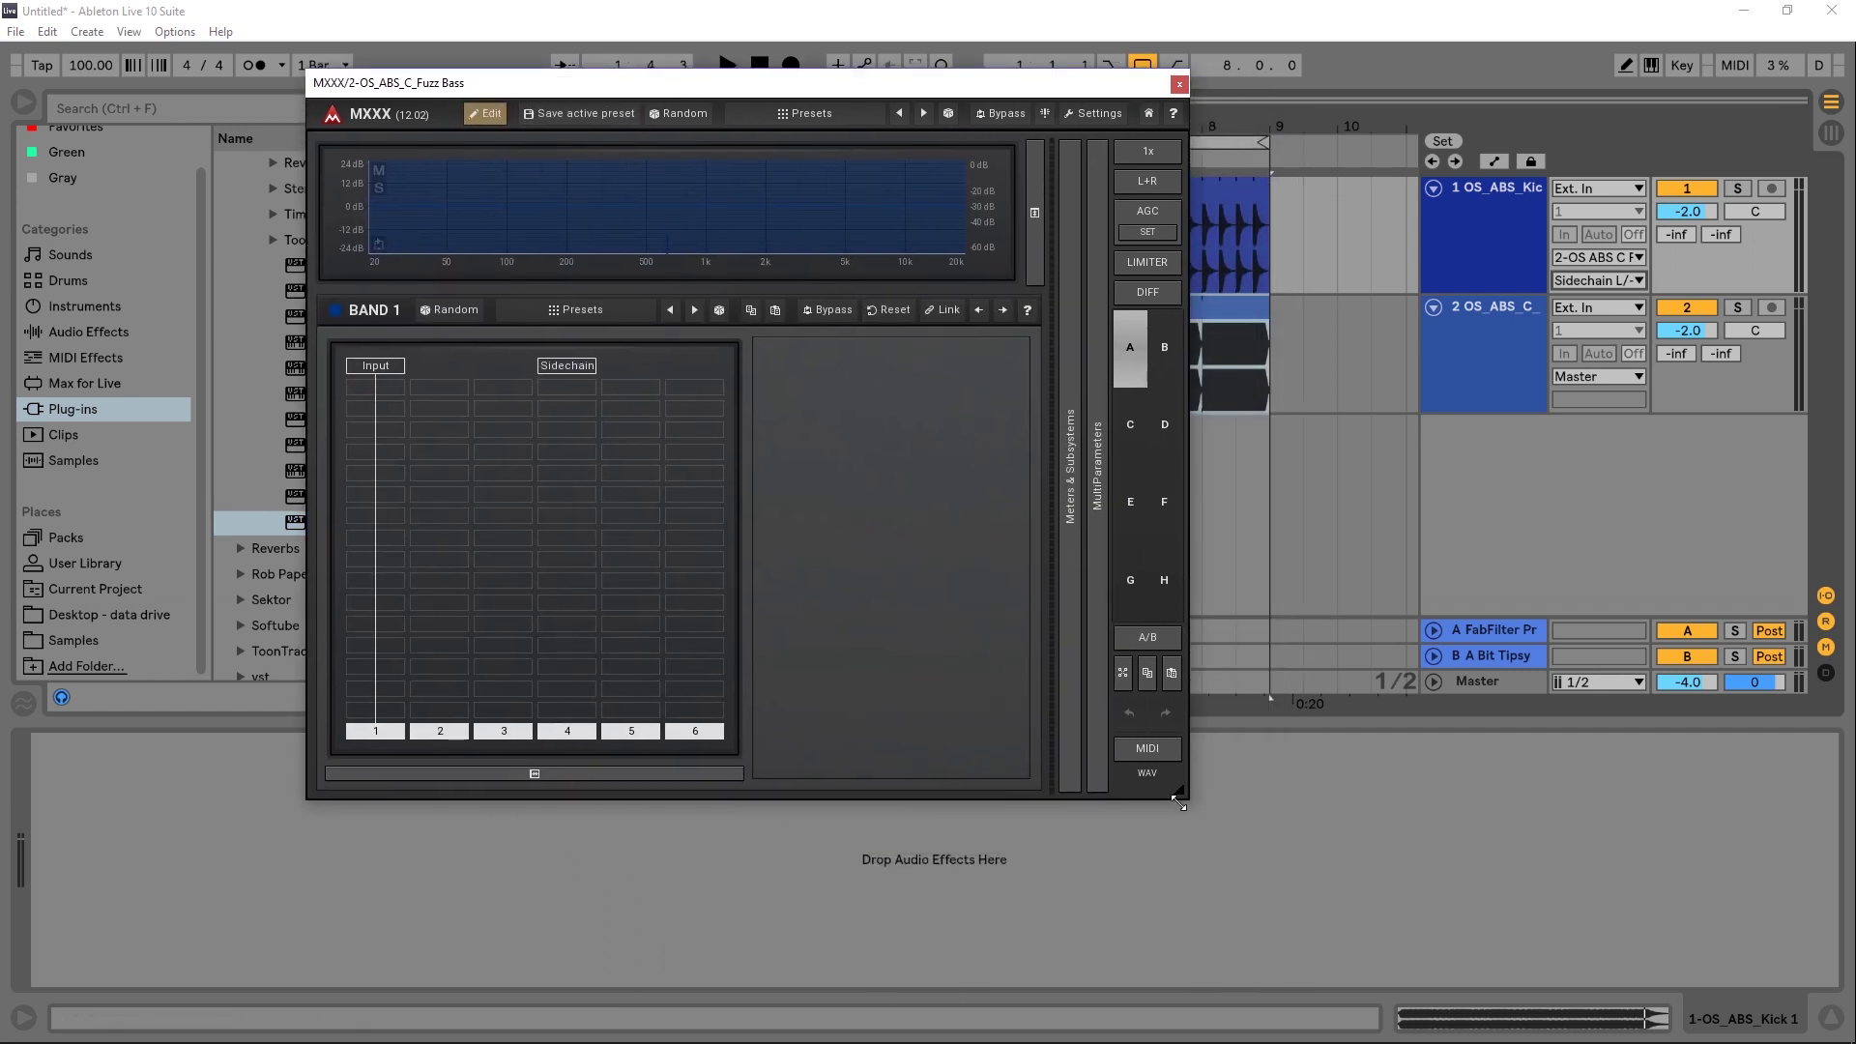
{"action": "left_click_drag", "start_coordinate": [1180, 792], "coordinate": [1718, 951]}
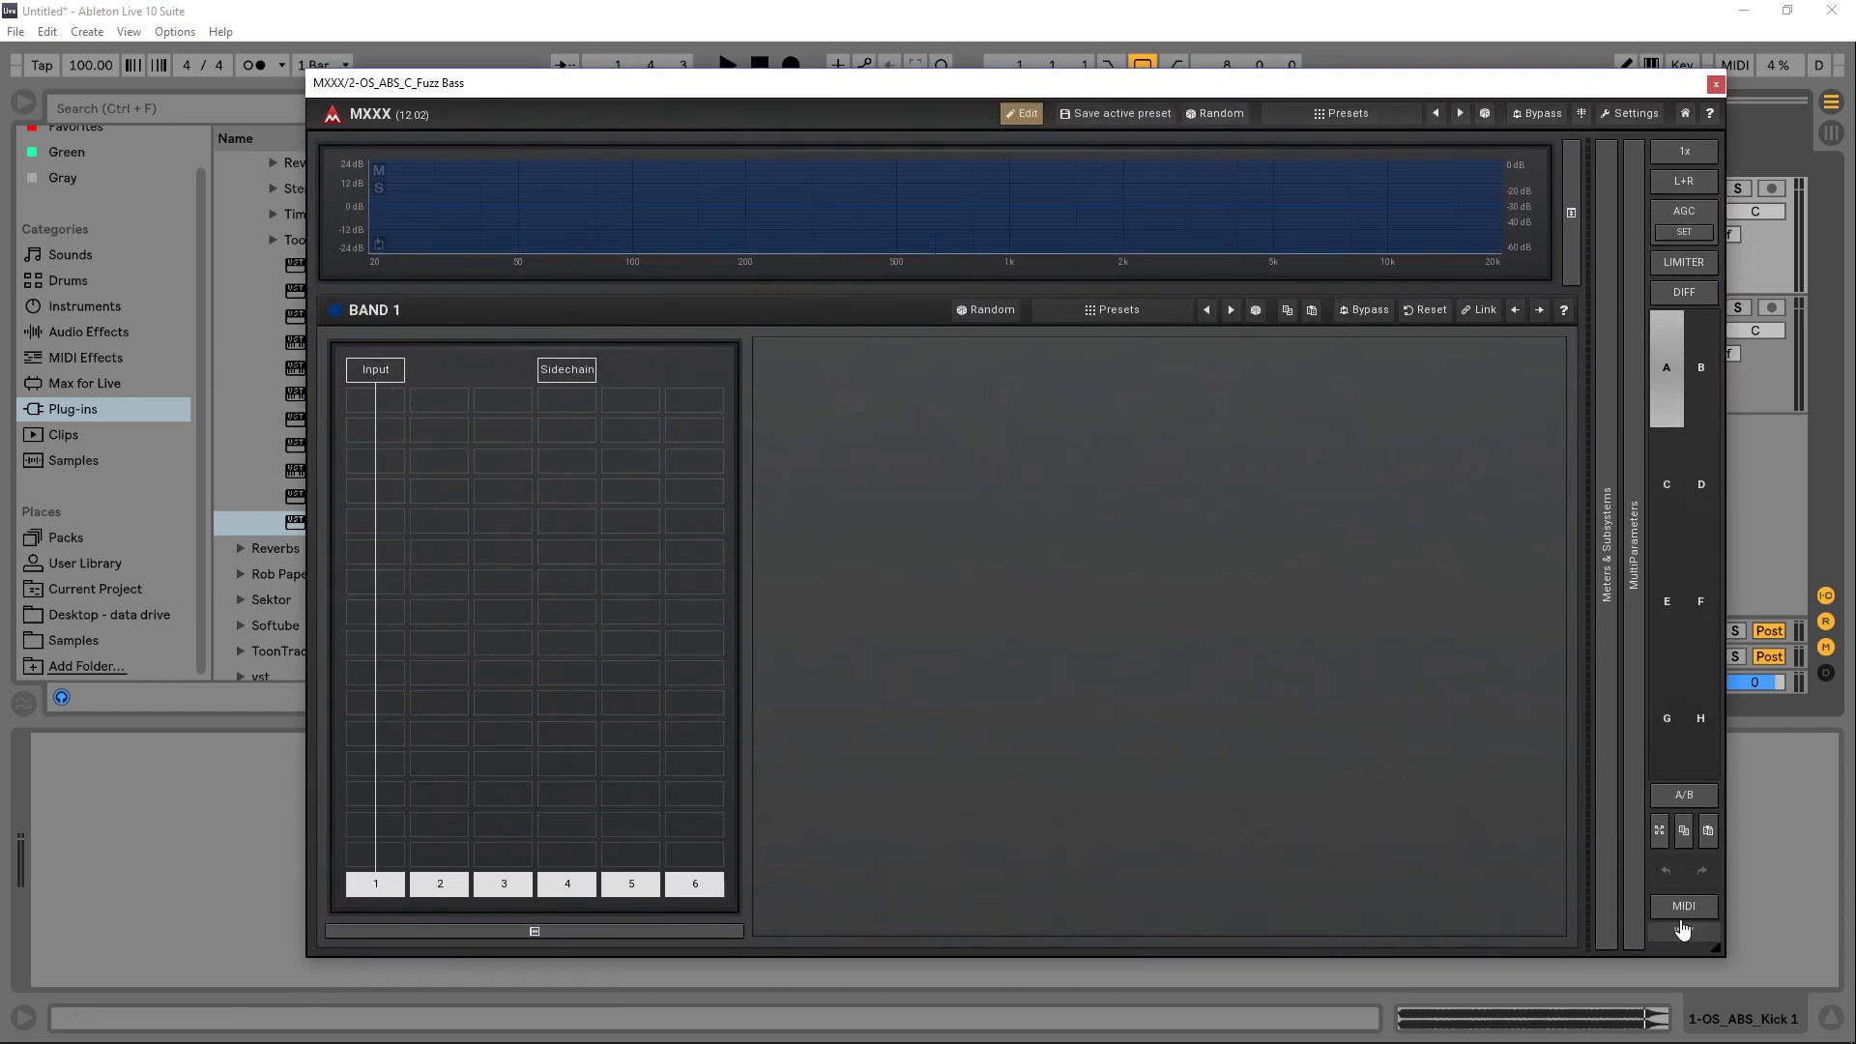
{"action": "left_click_drag", "start_coordinate": [734, 94], "coordinate": [677, 78]}
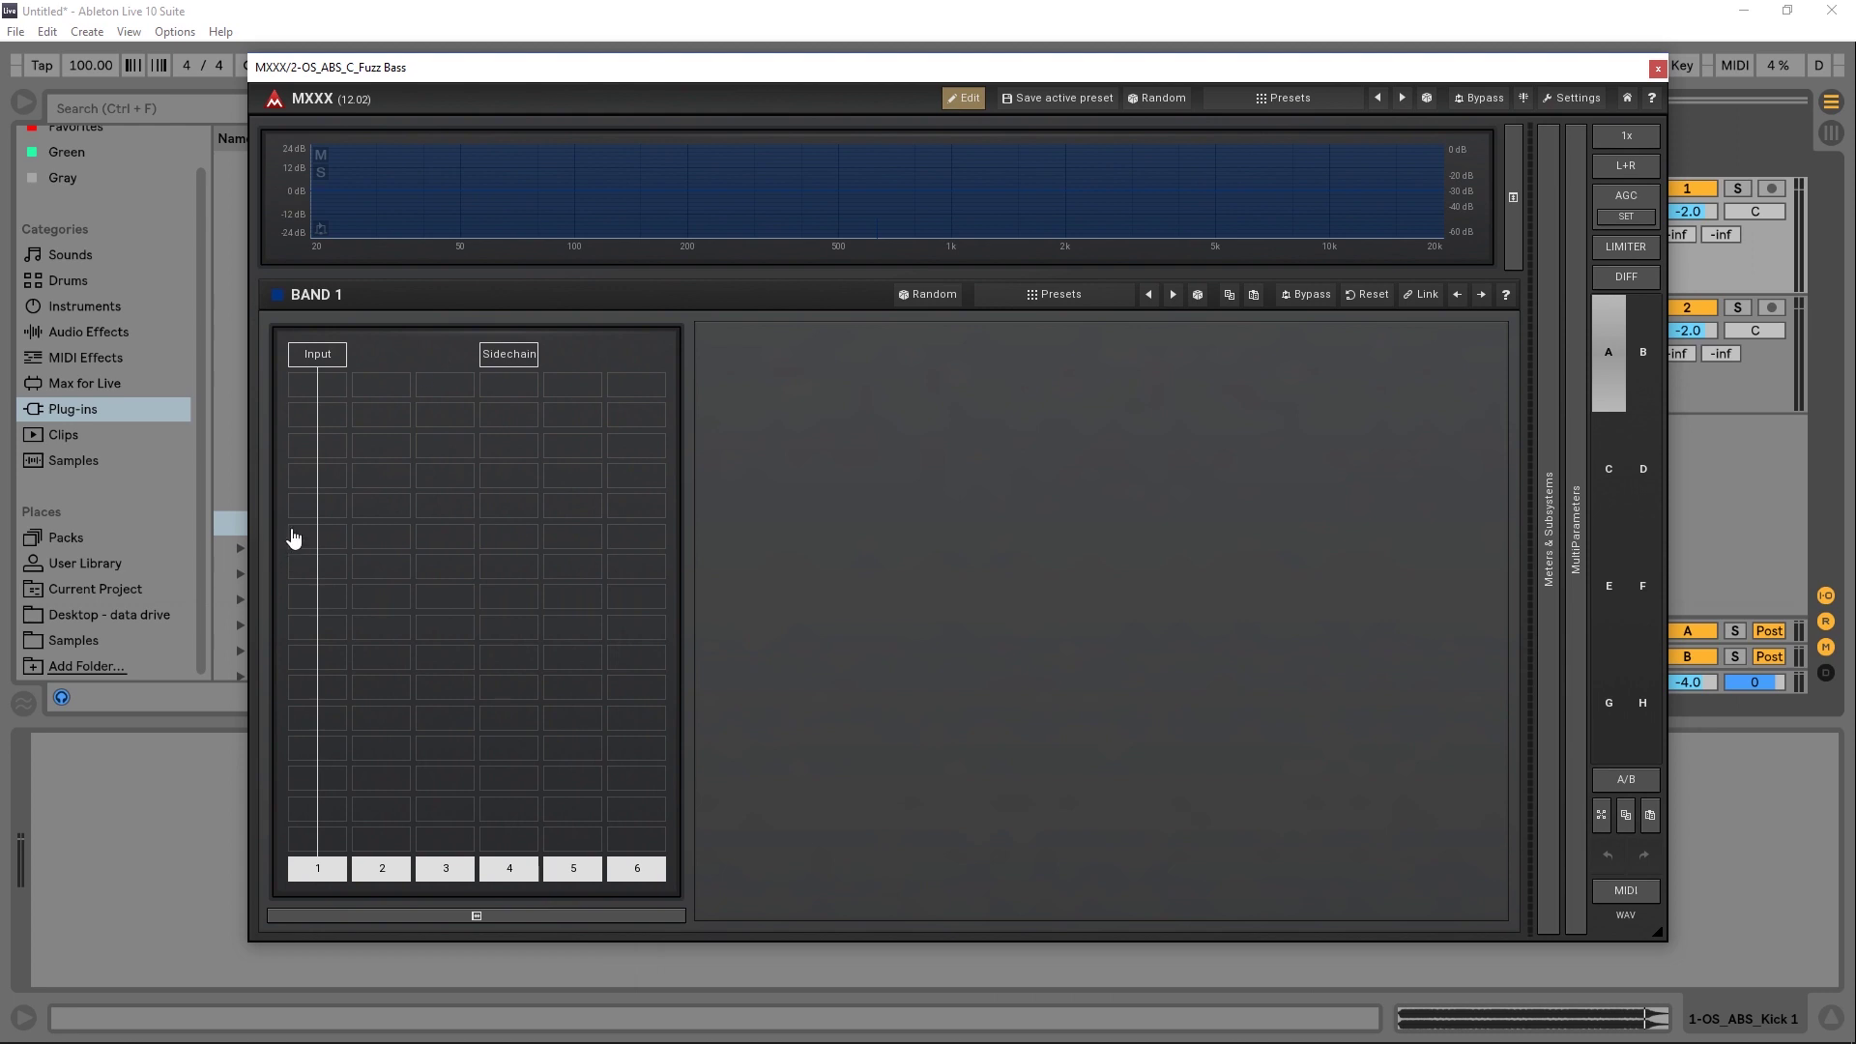
{"action": "left_click", "coordinate": [326, 477]}
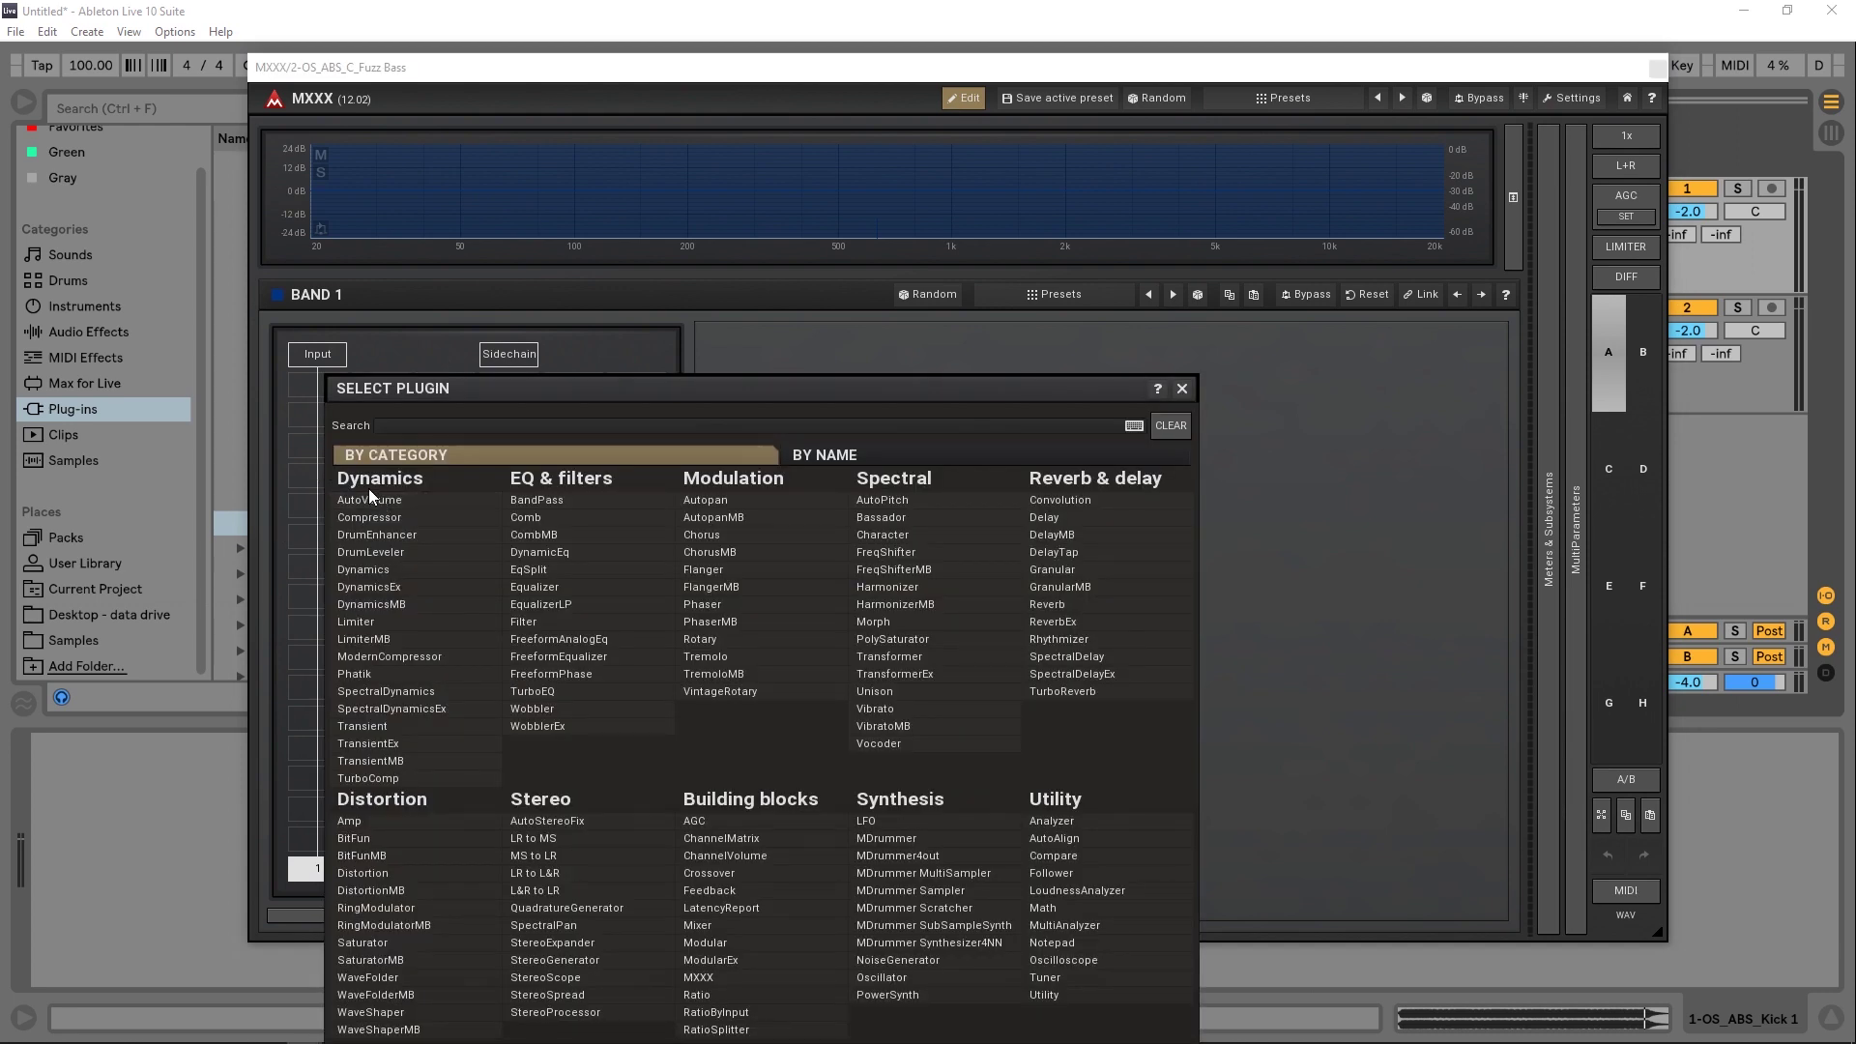
{"action": "left_click", "coordinate": [376, 572]}
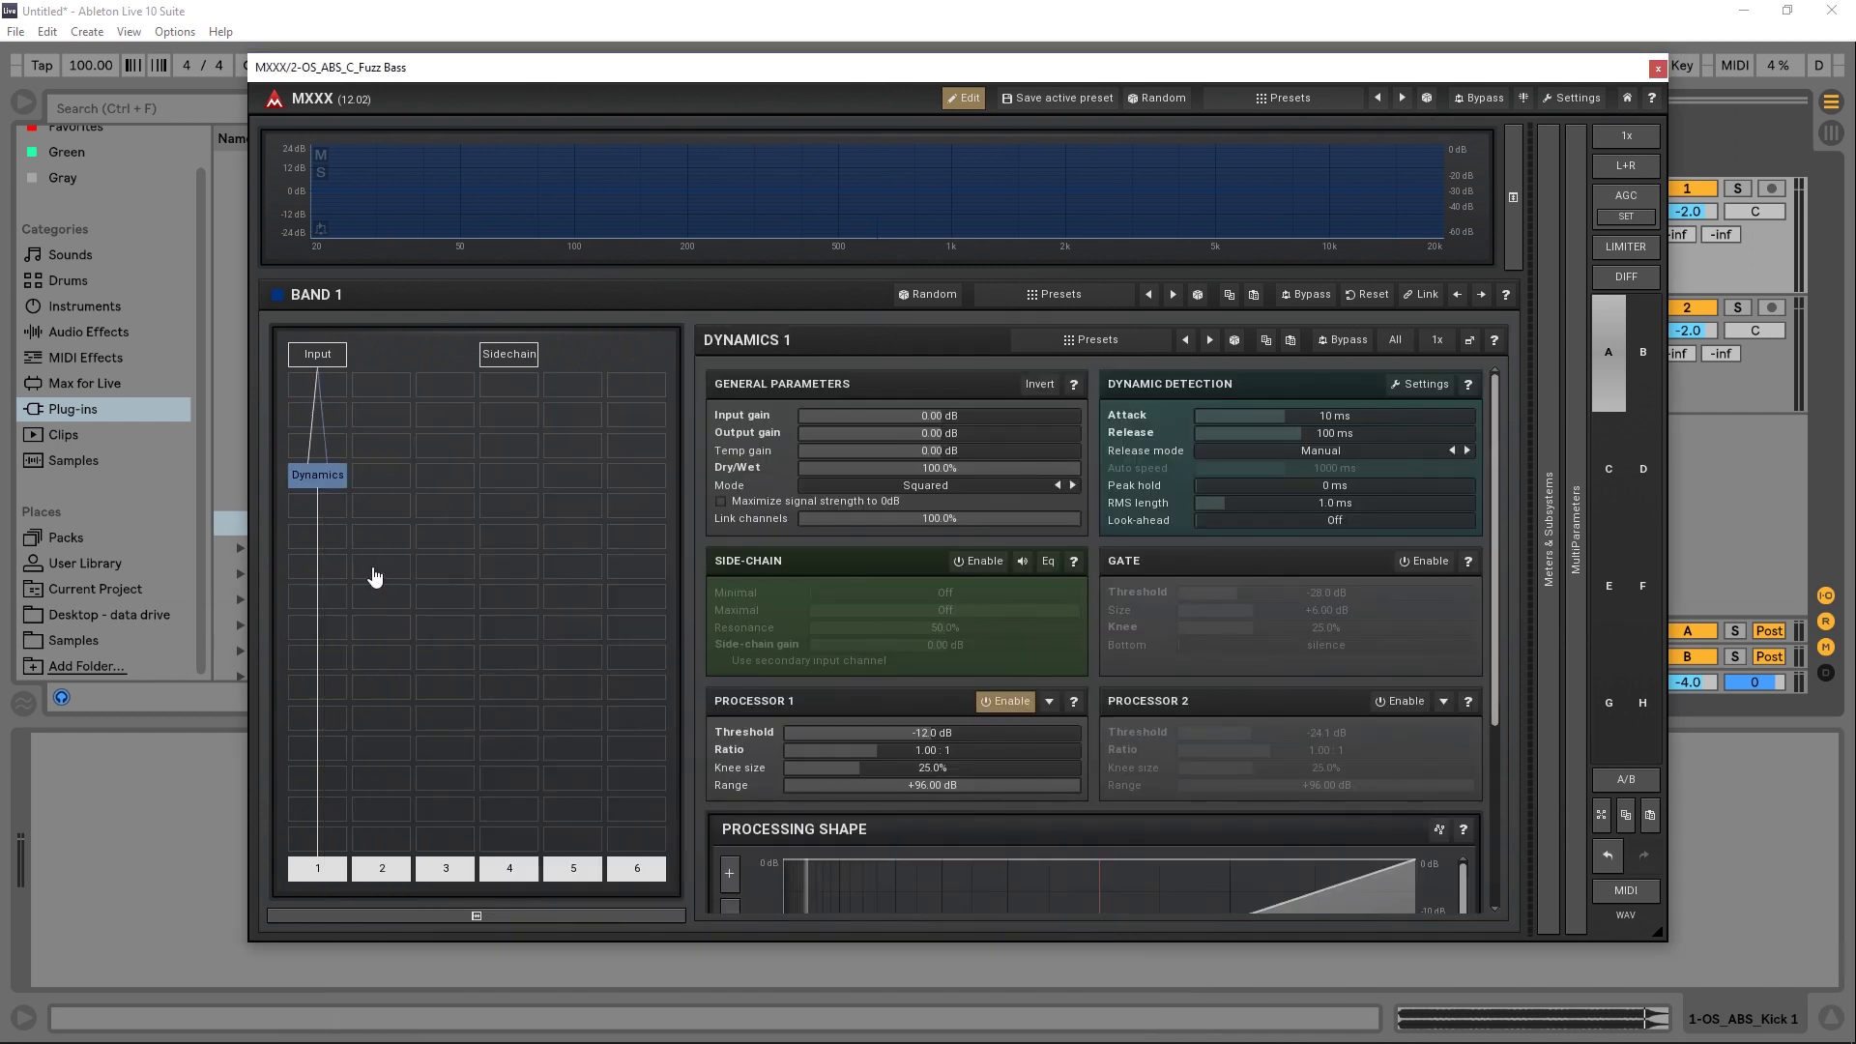
Step: Set the Dynamics module's SIDE-CHAIN to channel 4 in Plugin Settings
{"action": "right_click", "coordinate": [327, 477]}
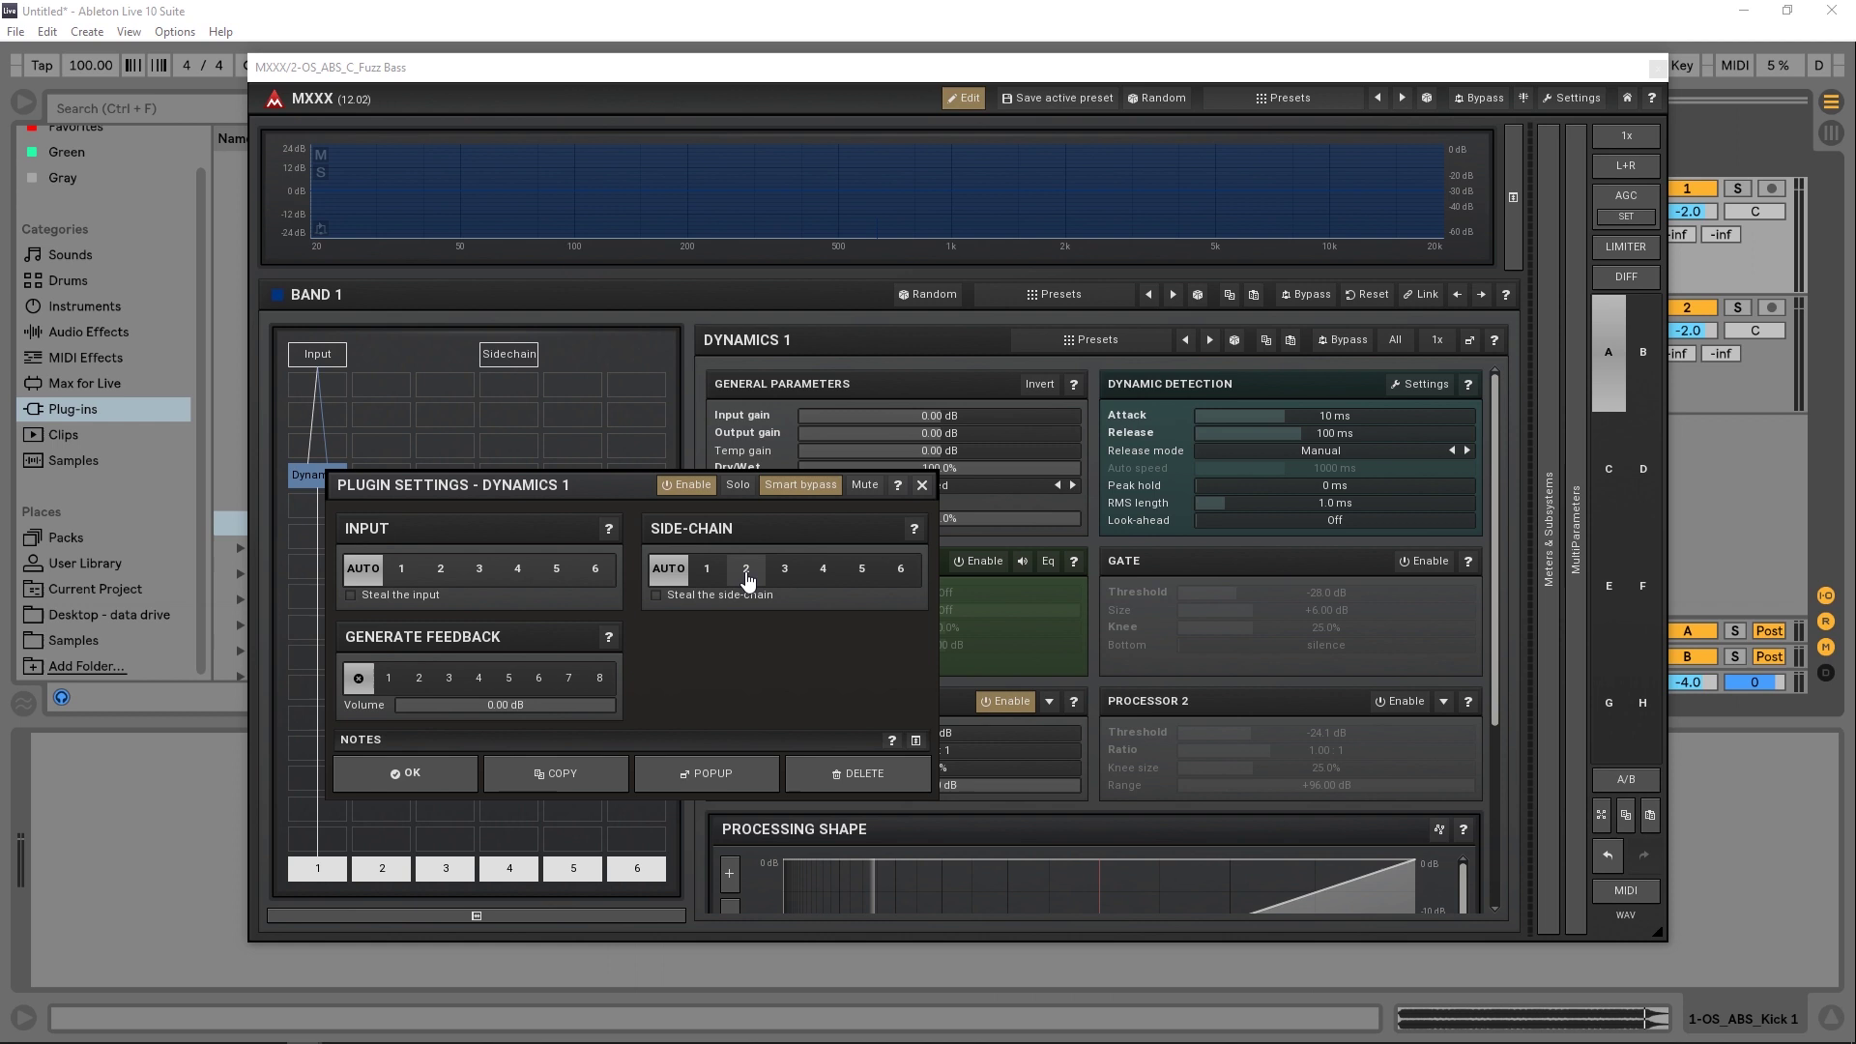
{"action": "left_click", "coordinate": [820, 572]}
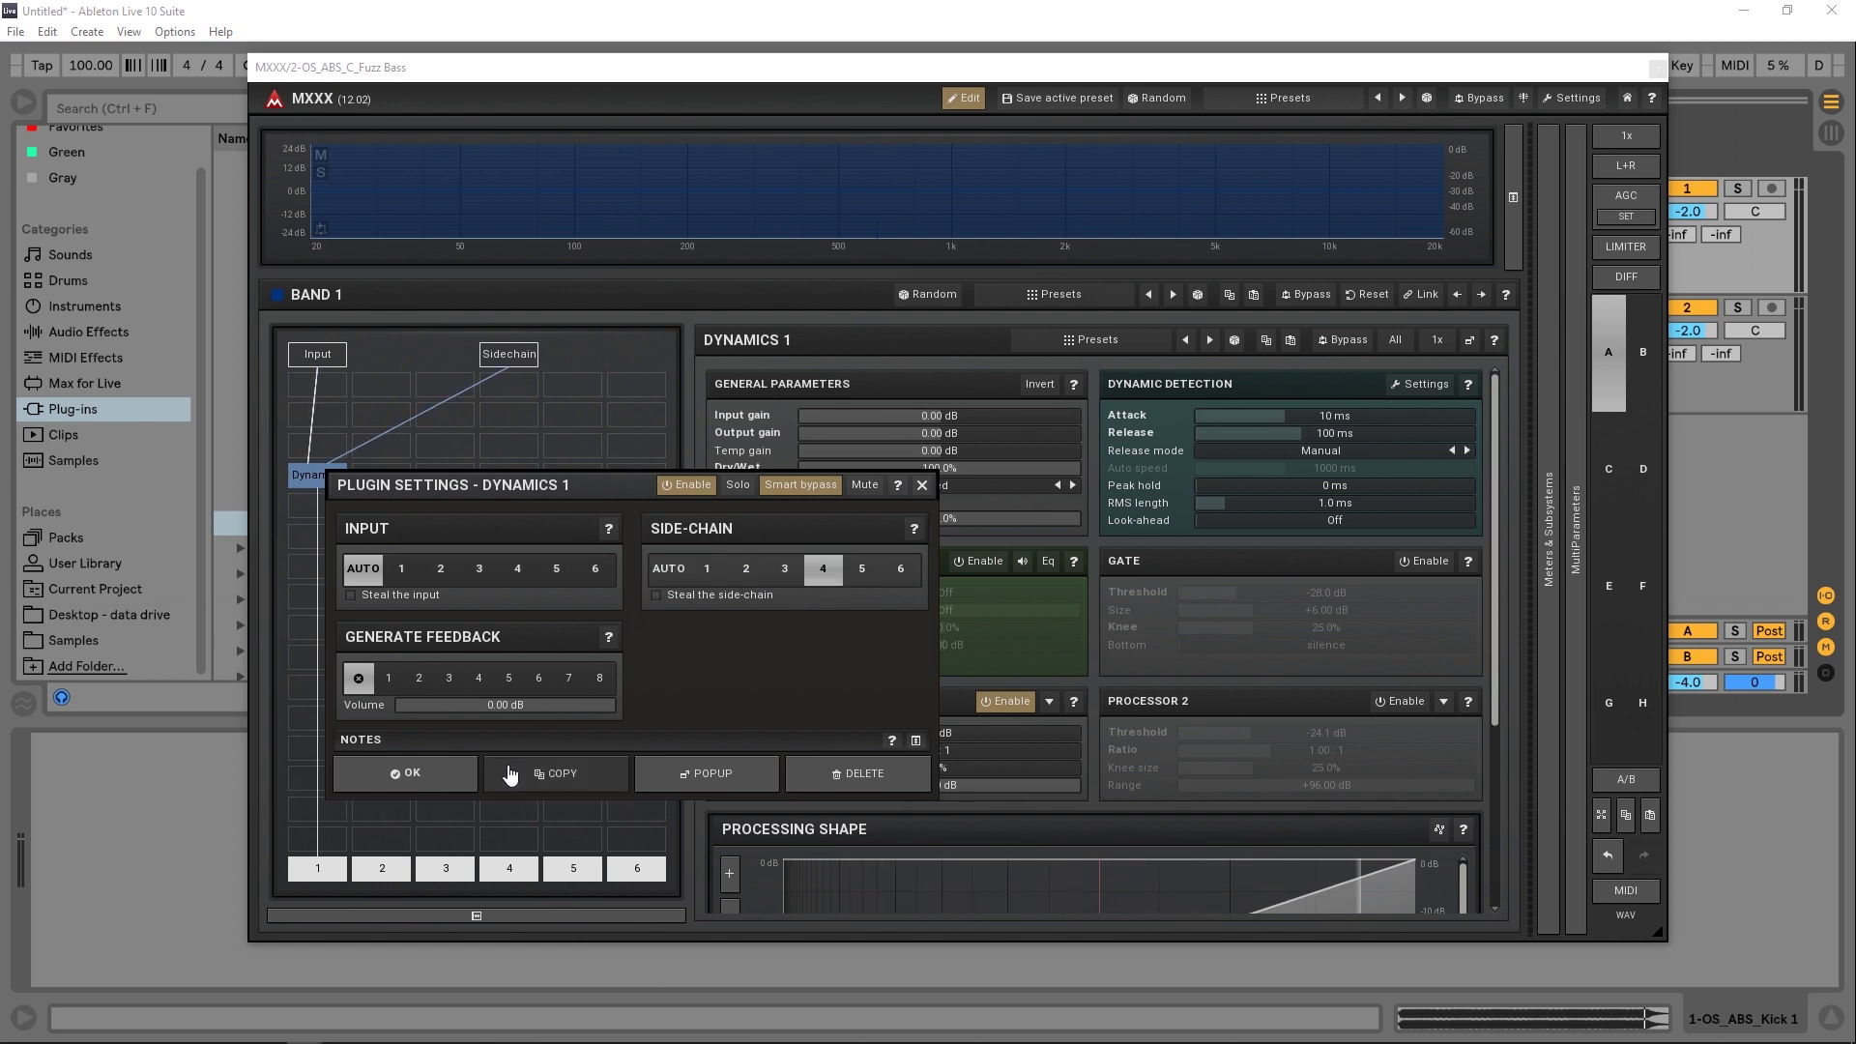
{"action": "left_click", "coordinate": [418, 776]}
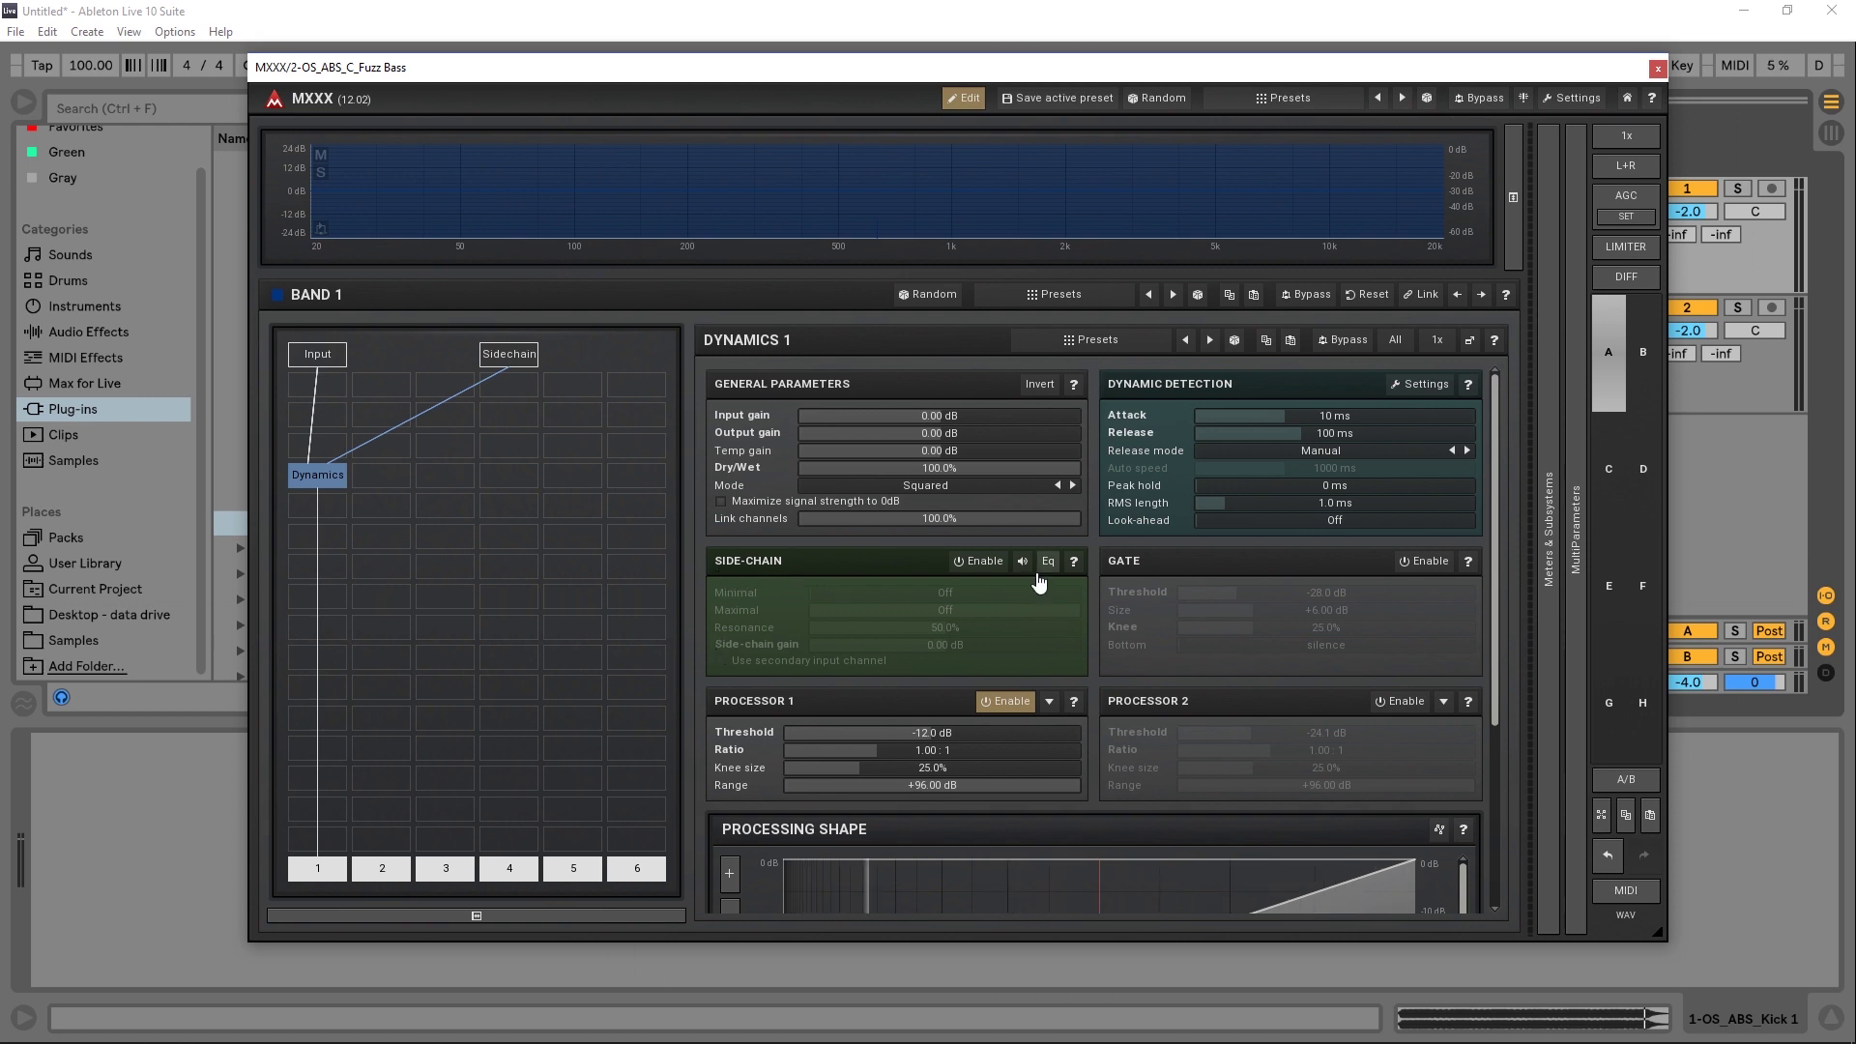
Step: Enable Dynamics side-chain on the secondary input; set -15.2 dB threshold, 16.34:1 ratio, 22.2% knee
{"action": "left_click", "coordinate": [978, 562]}
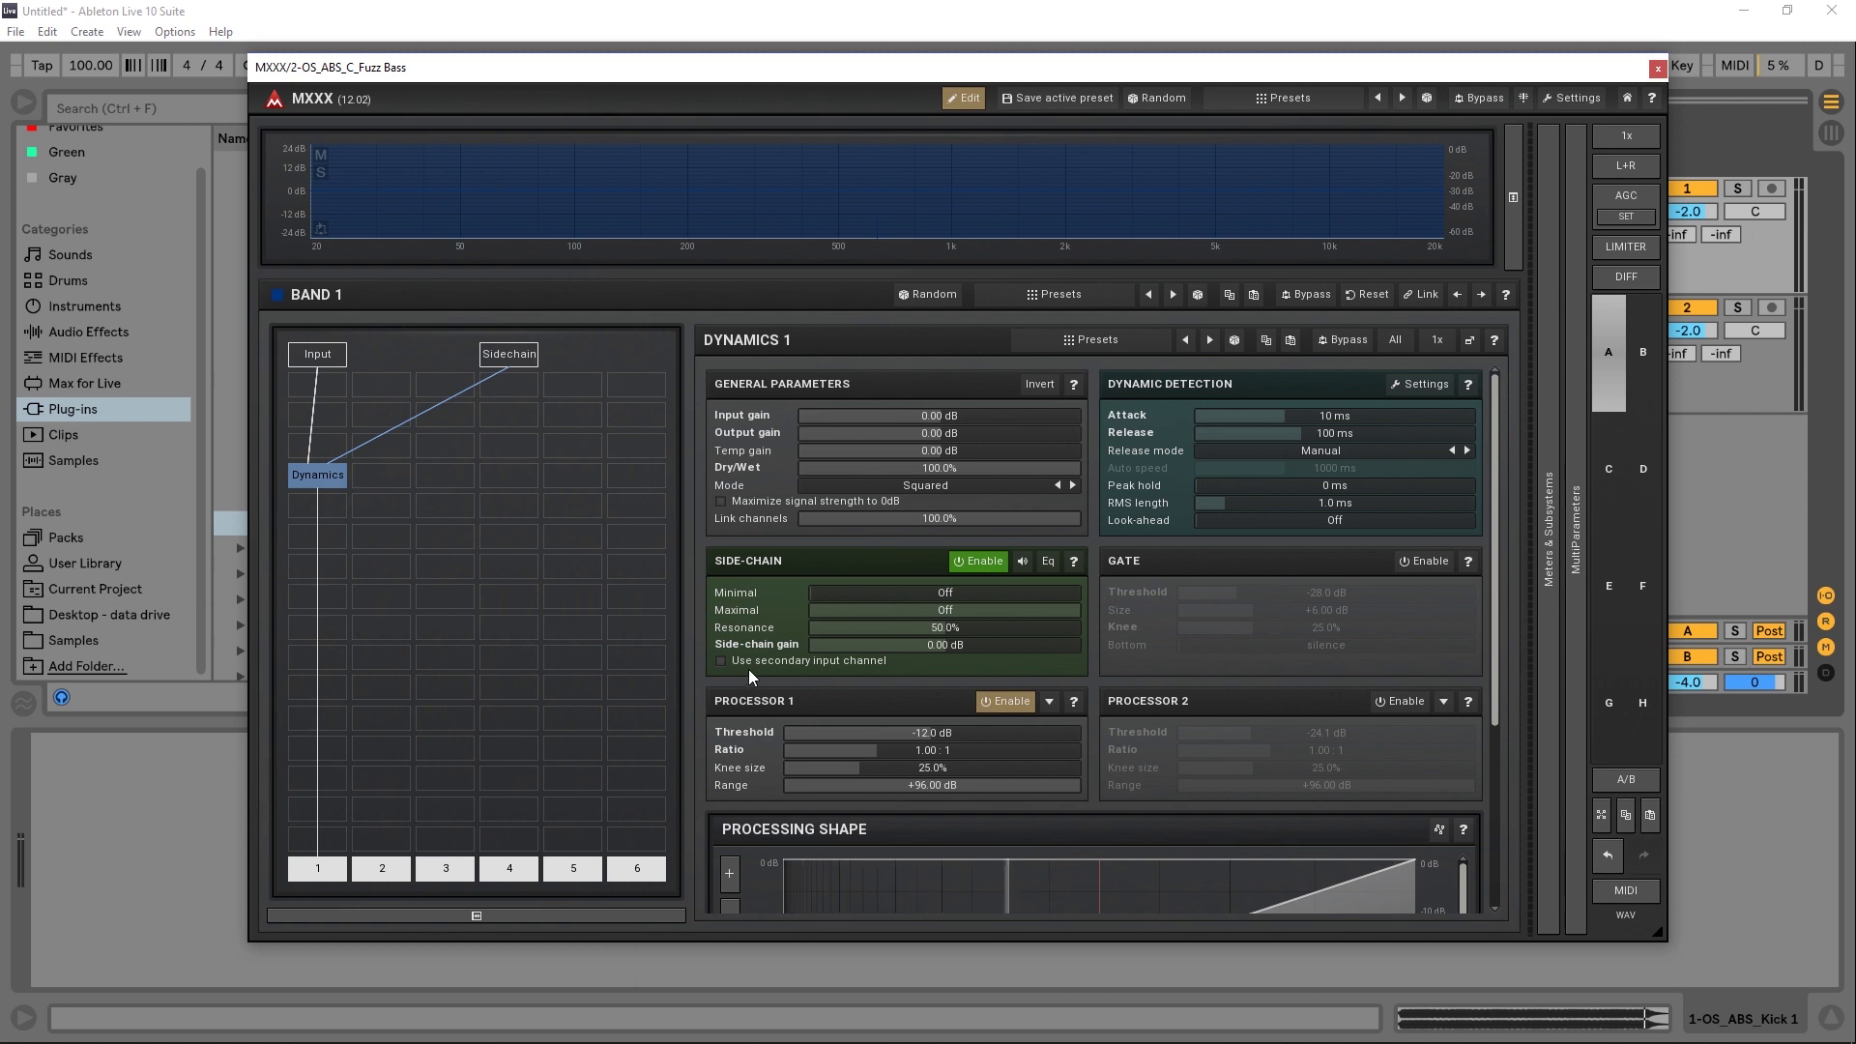
{"action": "left_click", "coordinate": [720, 661]}
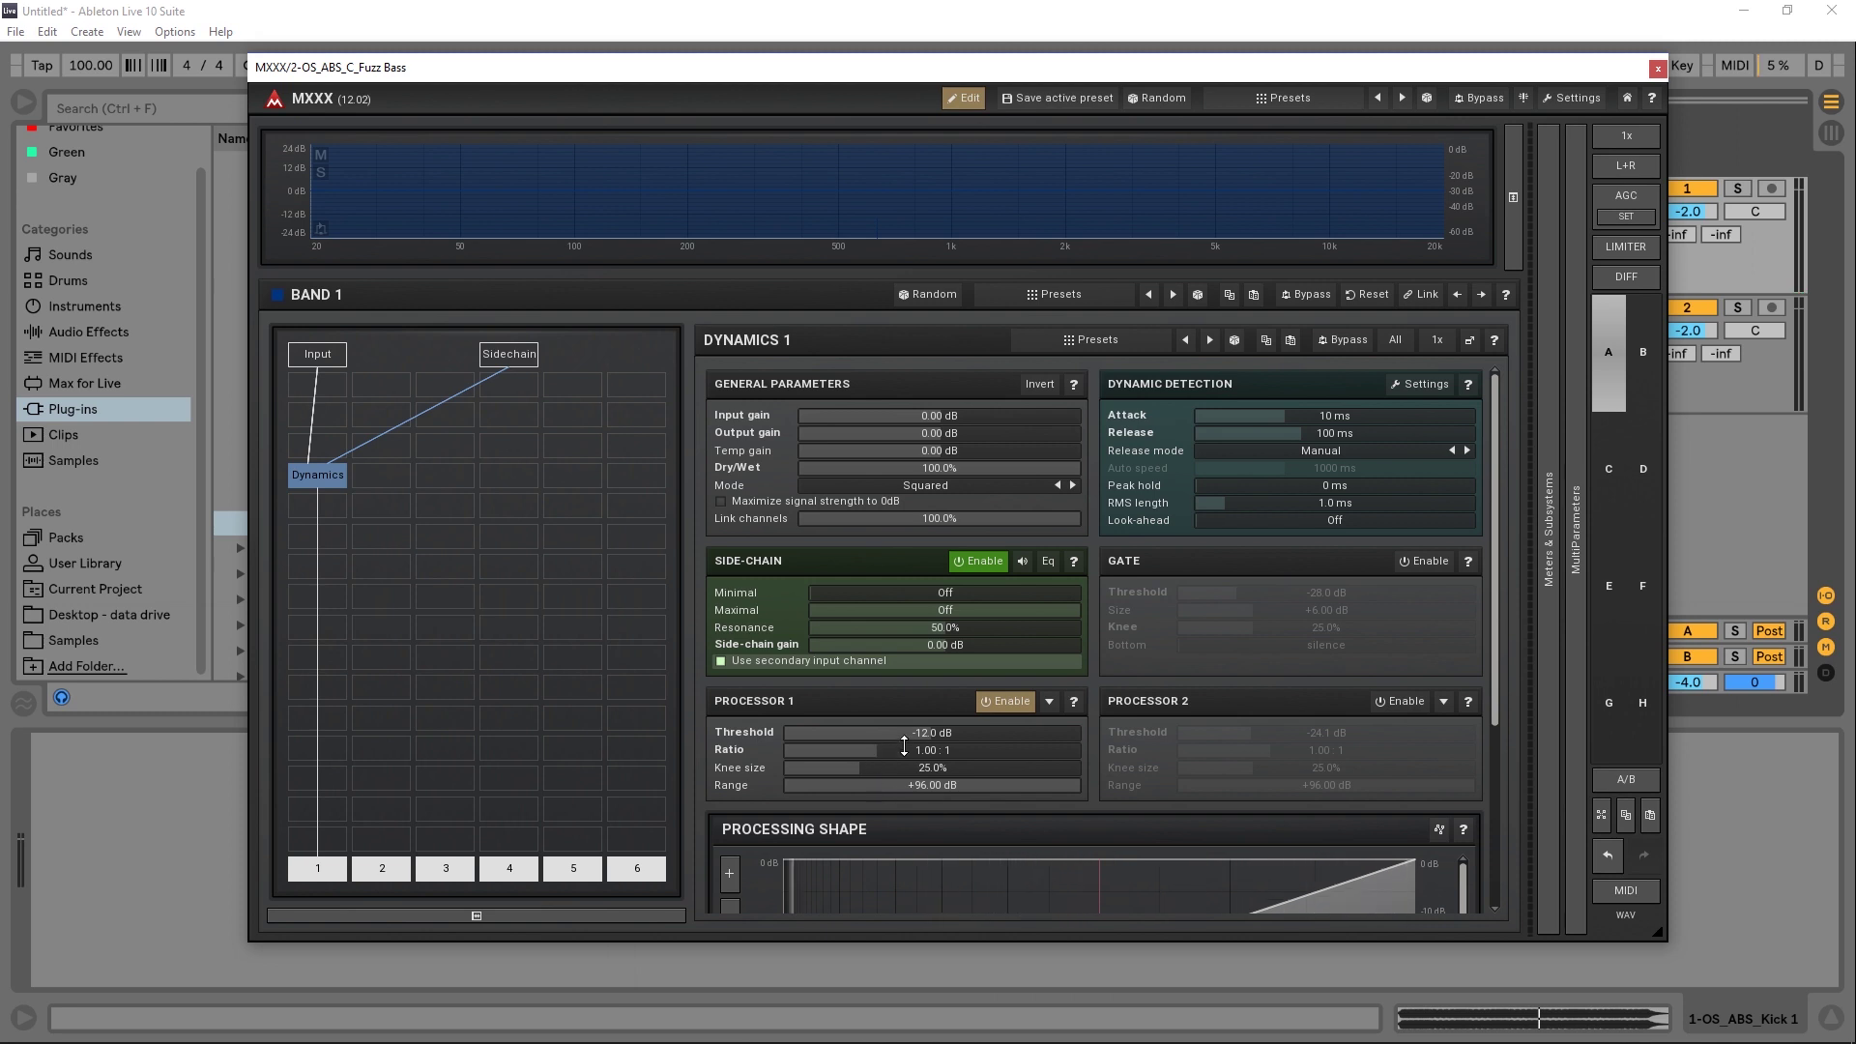
{"action": "left_click_drag", "start_coordinate": [904, 744], "coordinate": [904, 726]}
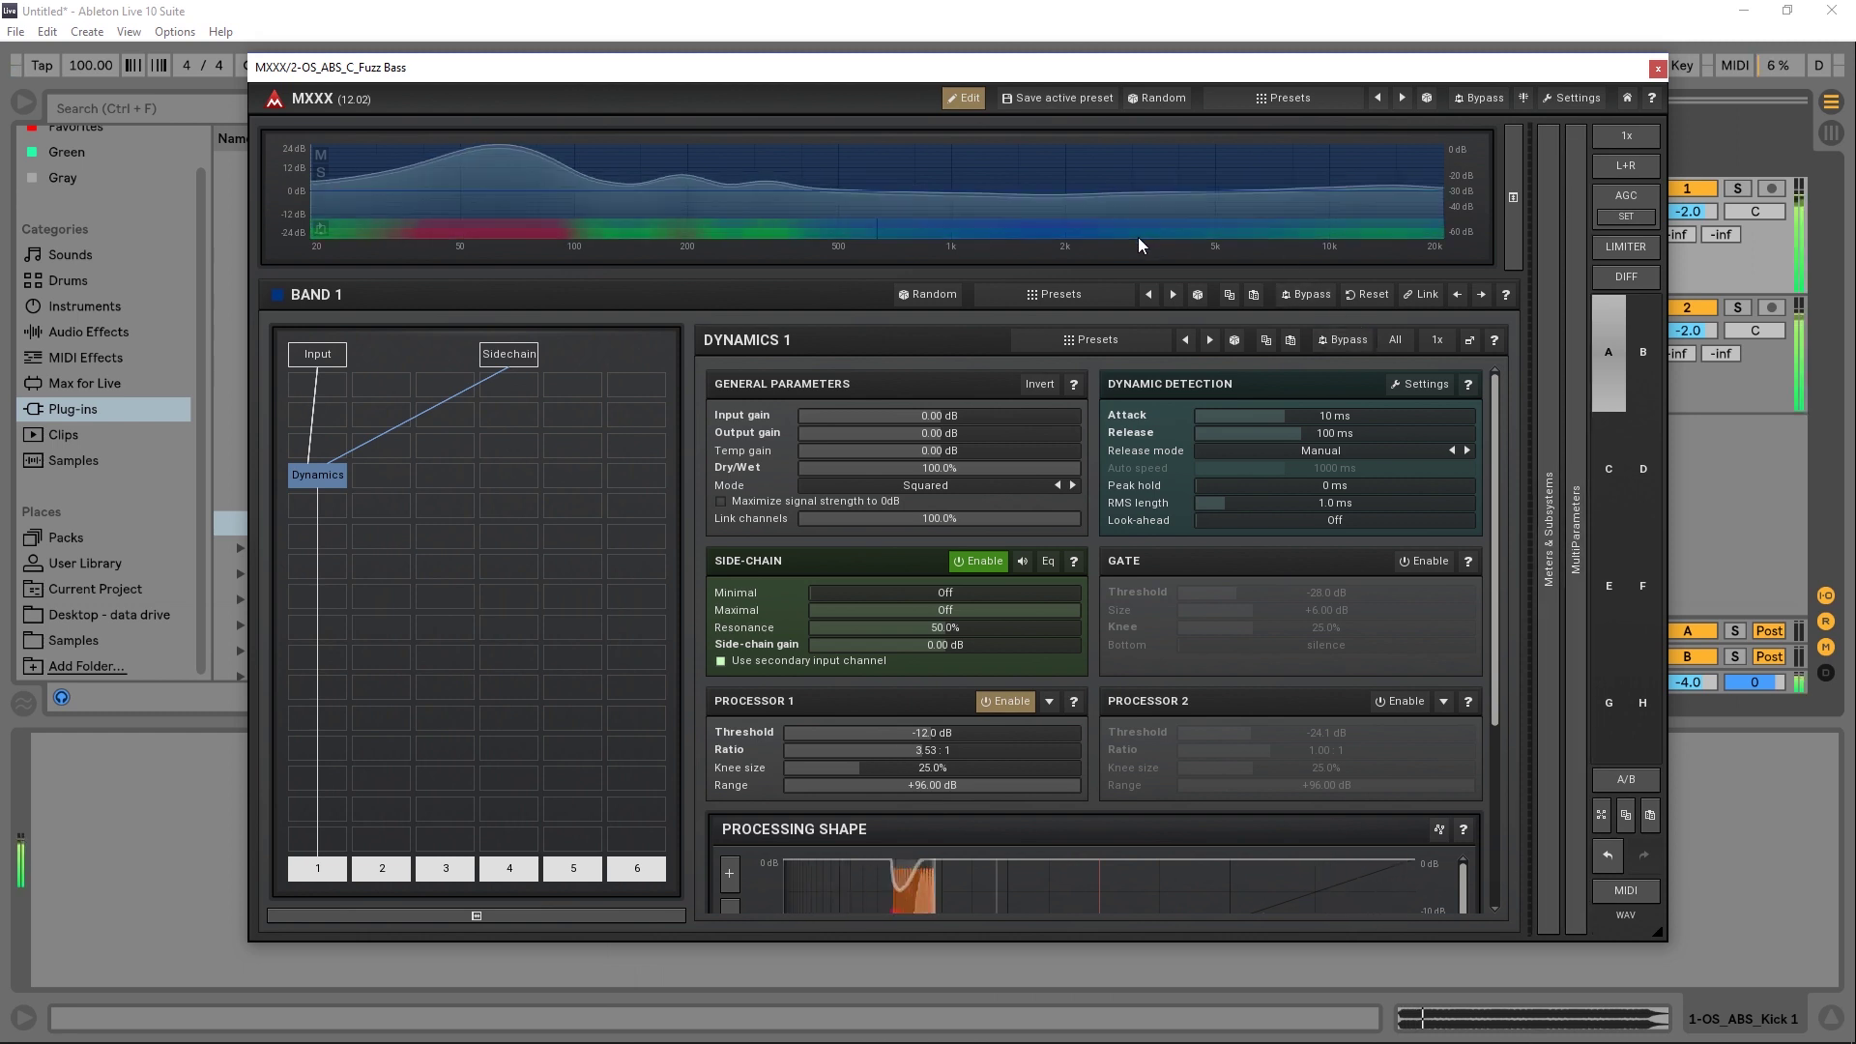
{"action": "left_click_drag", "start_coordinate": [932, 767], "coordinate": [888, 734]}
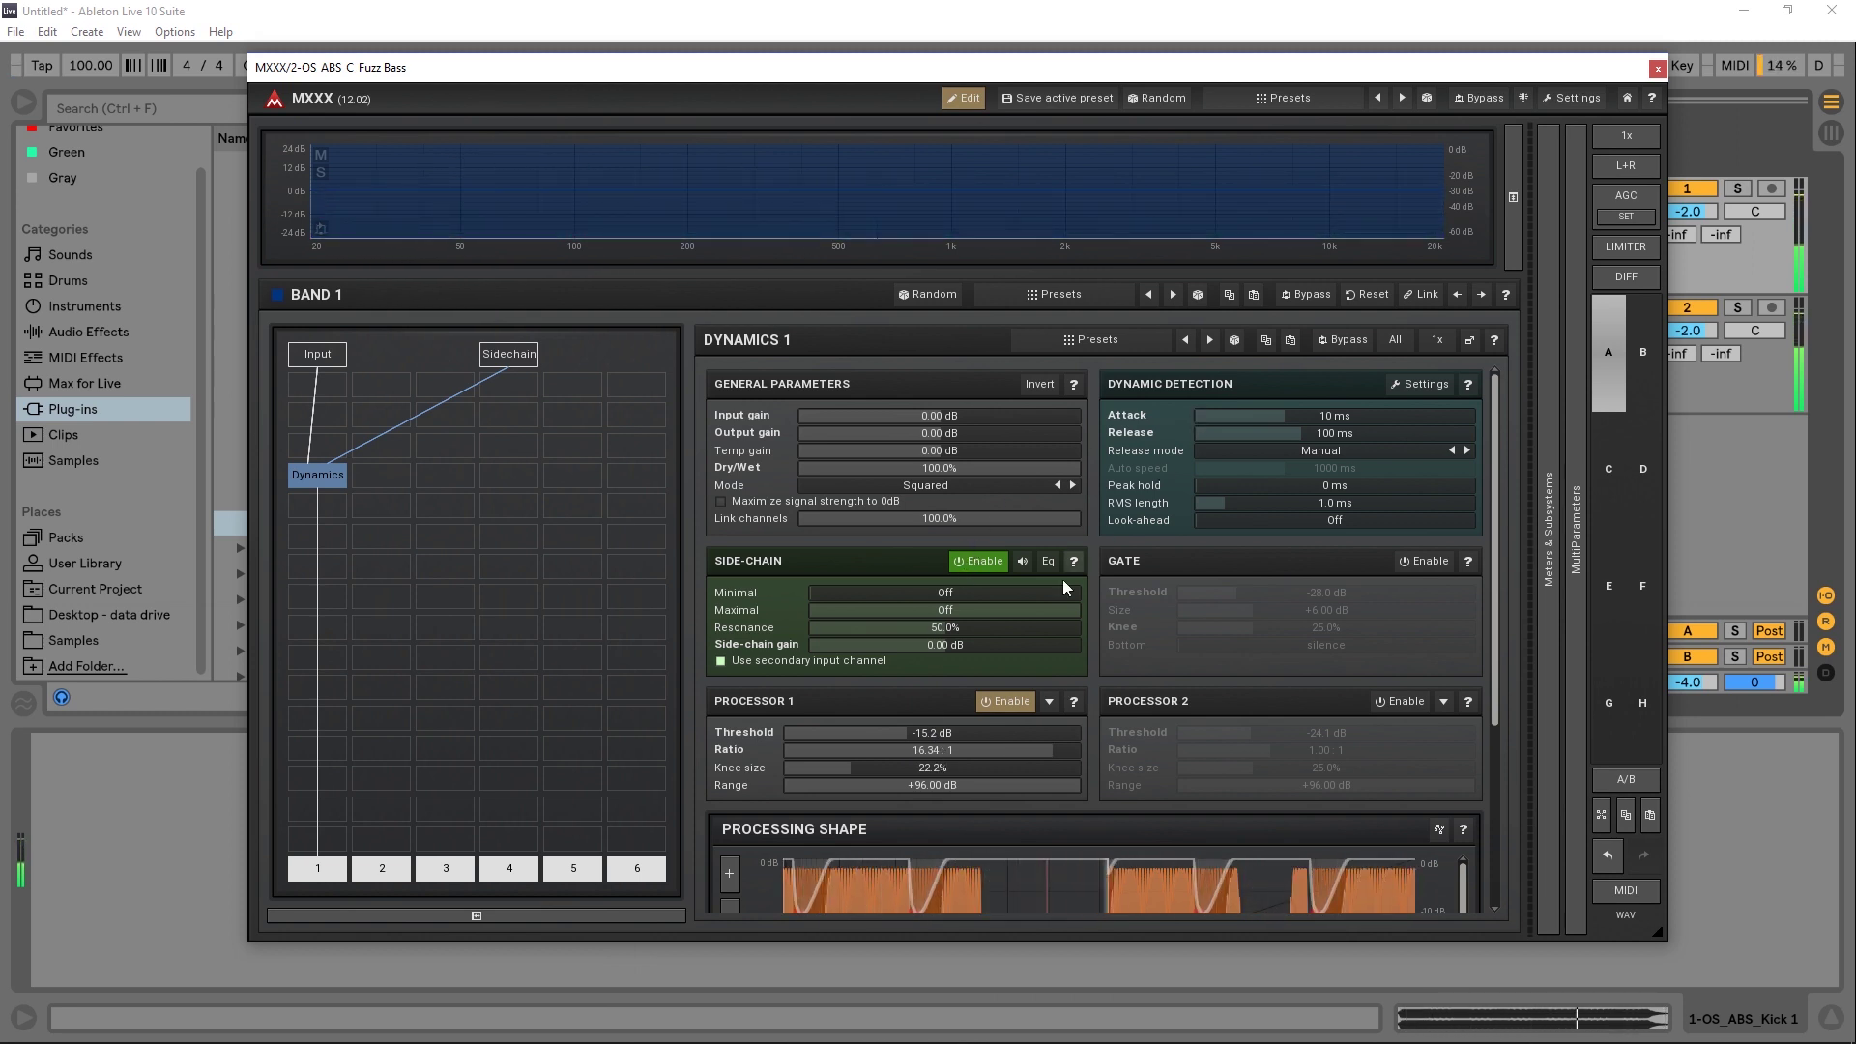
Step: Collapse the crossover section, enlarge the window, and play while setting Infinity ratio and -22.7 dB threshold
{"action": "left_click_drag", "start_coordinate": [1657, 931], "coordinate": [1743, 1001]}
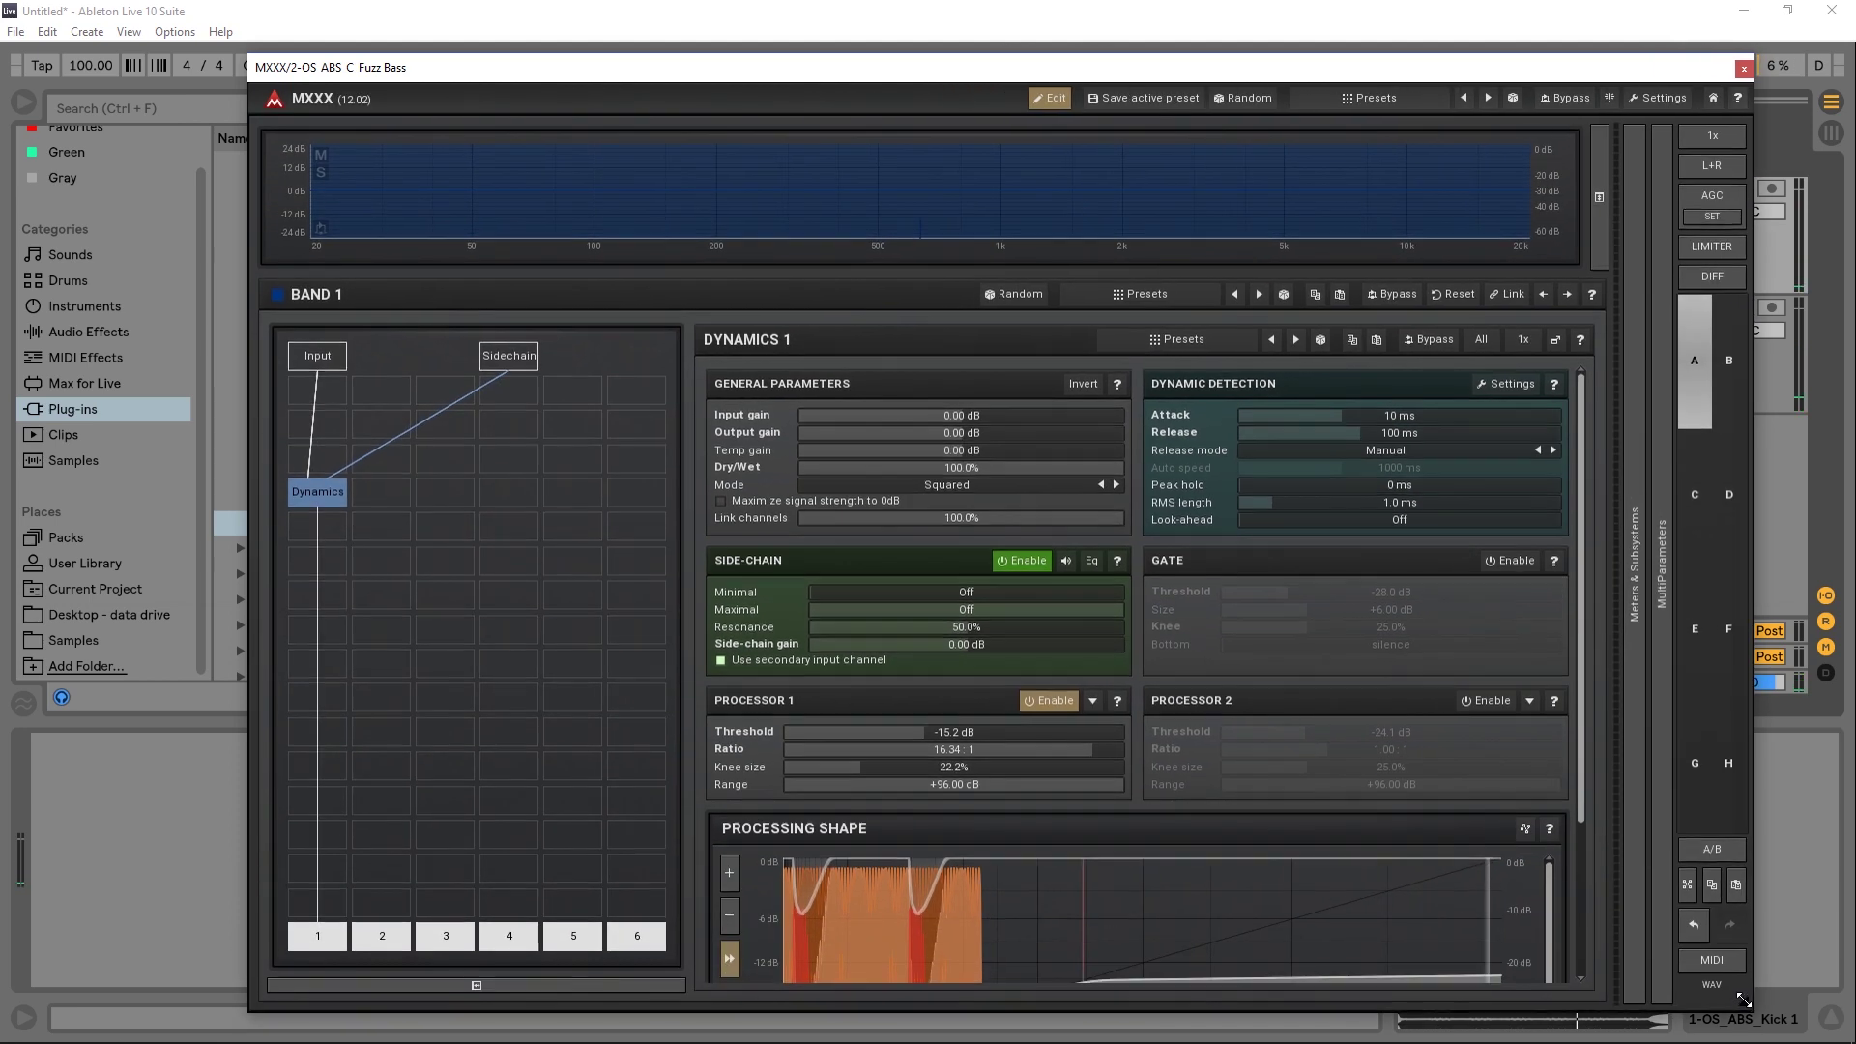
{"action": "left_click", "coordinate": [1599, 196]}
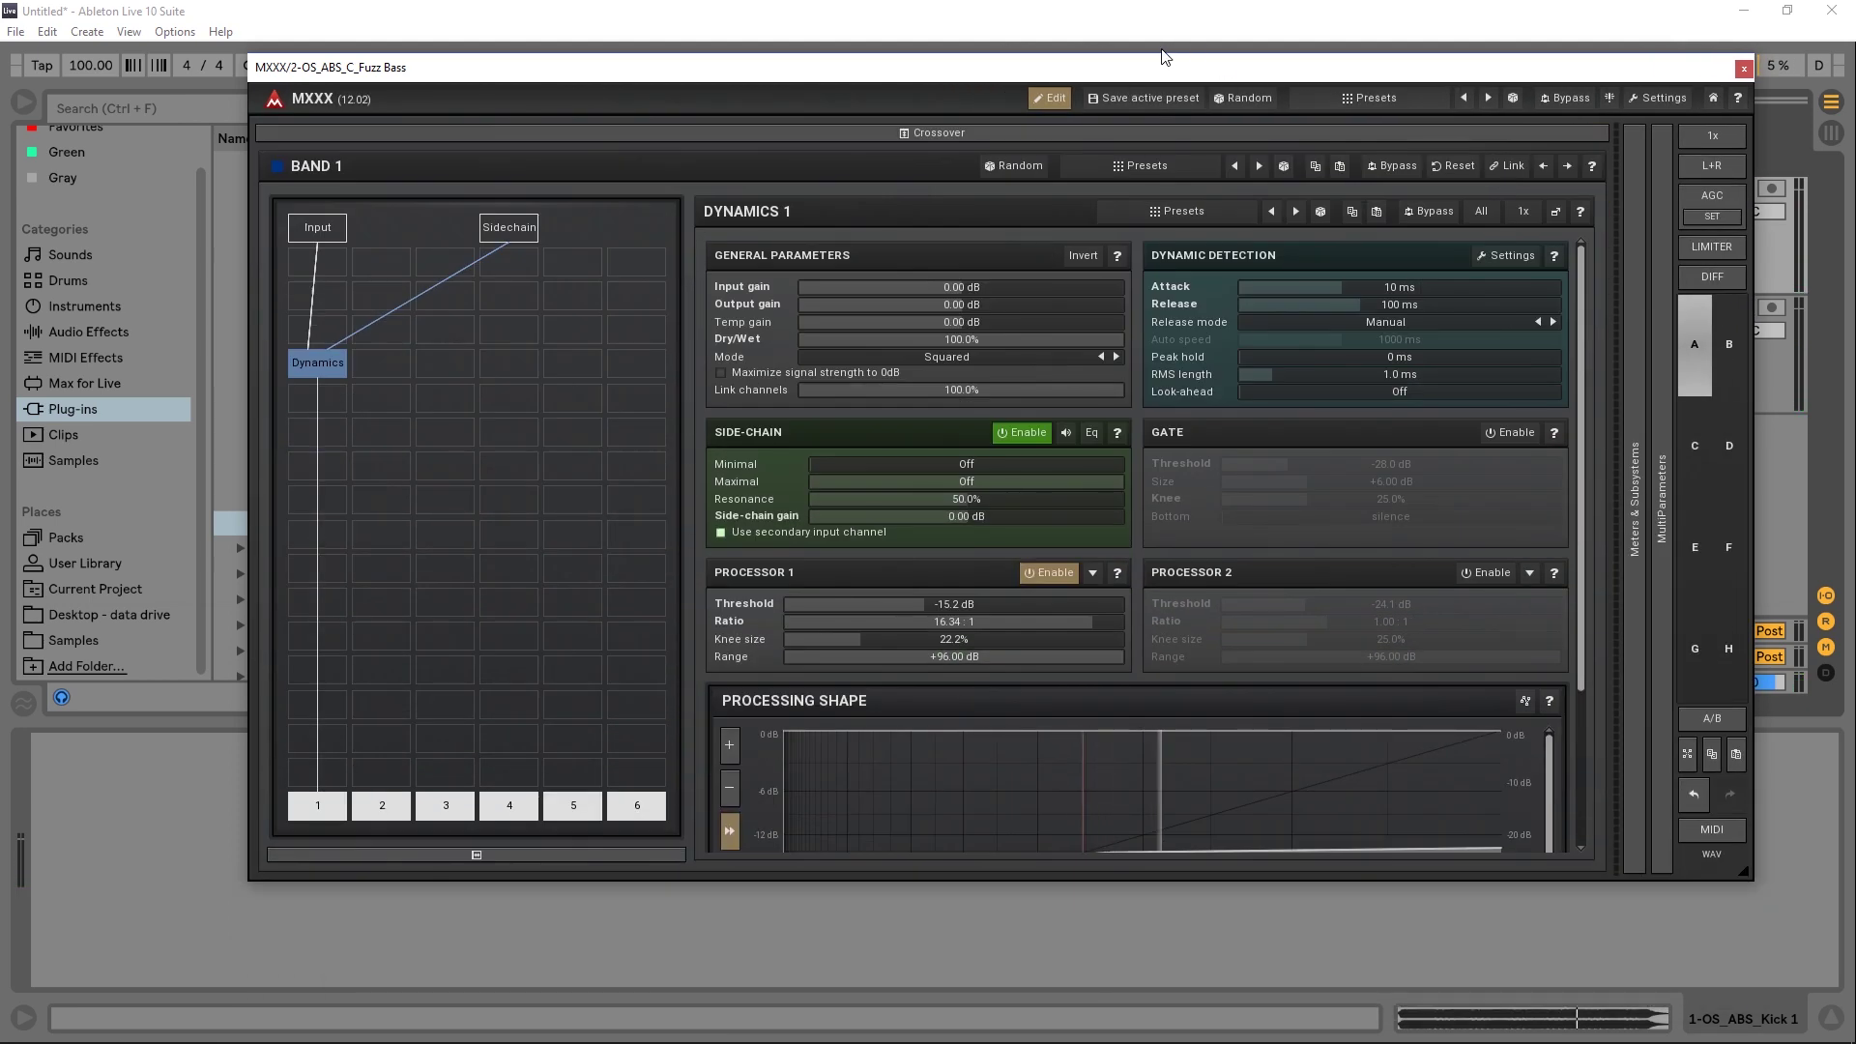
{"action": "left_click_drag", "start_coordinate": [1744, 870], "coordinate": [1744, 952]}
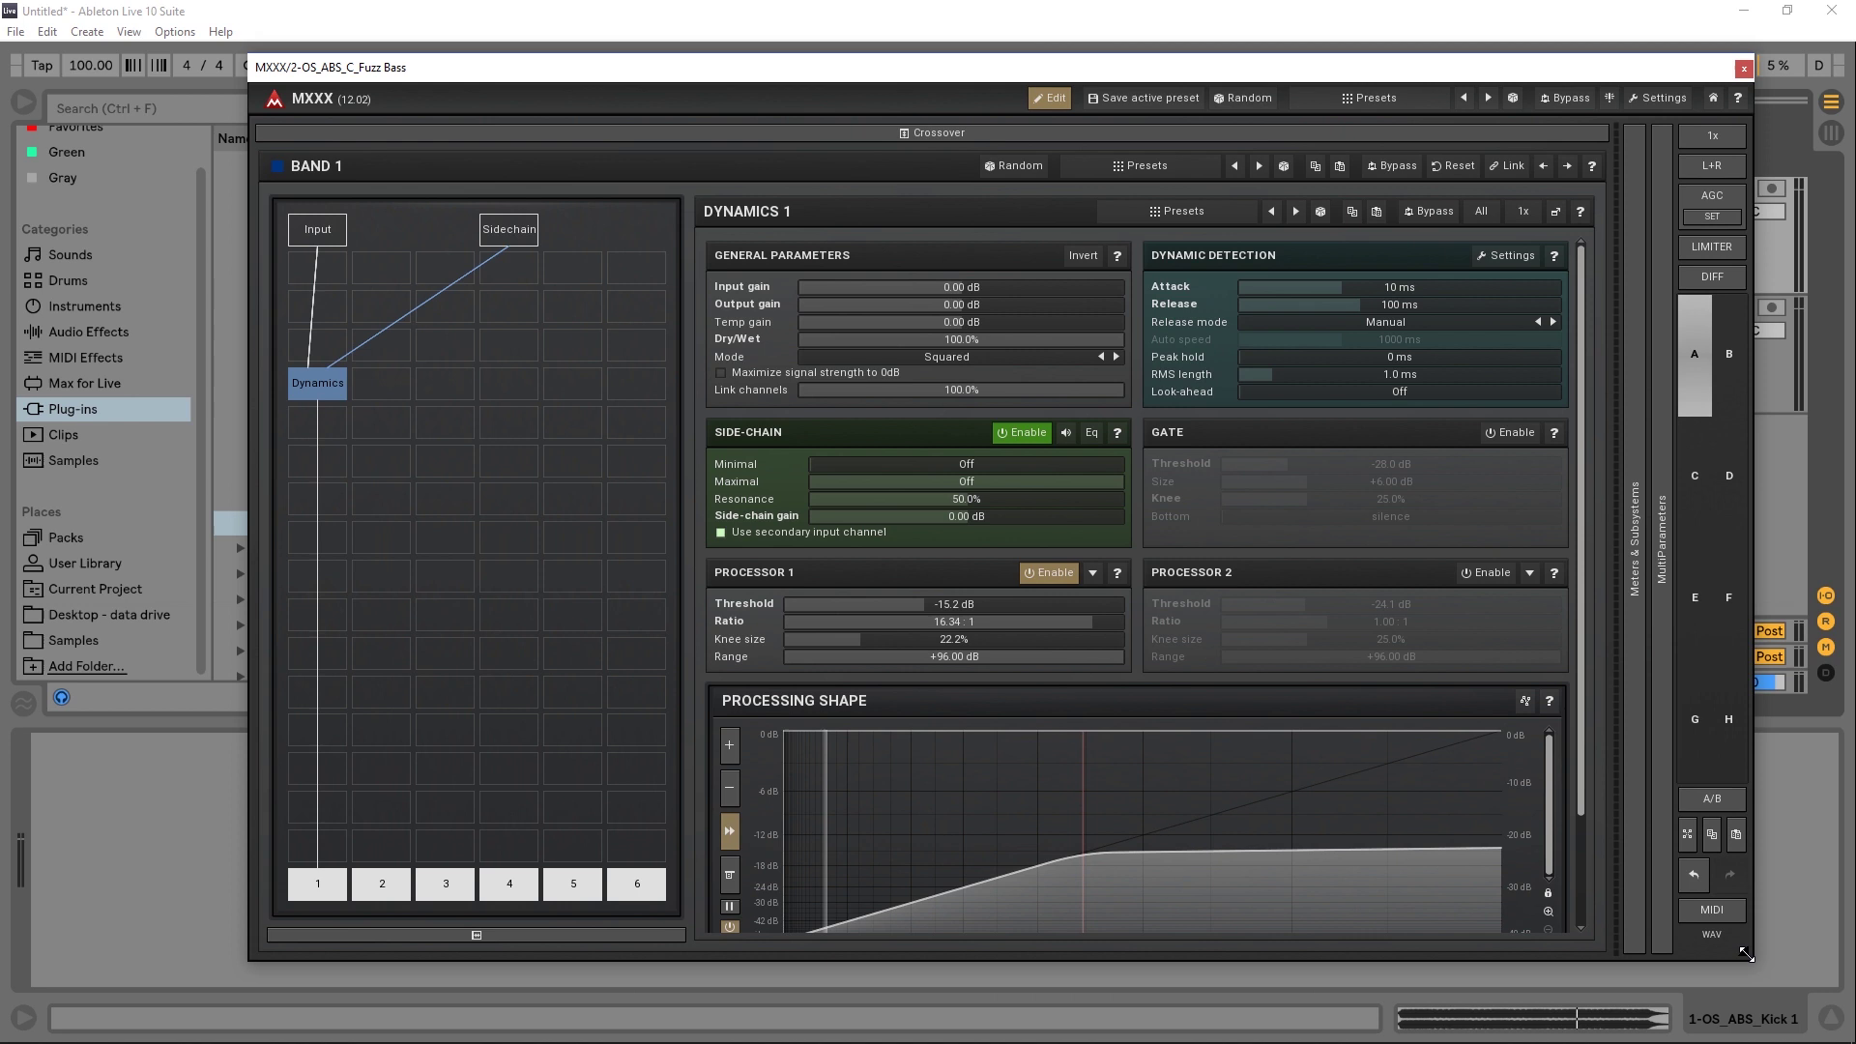
{"action": "key", "text": "space"}
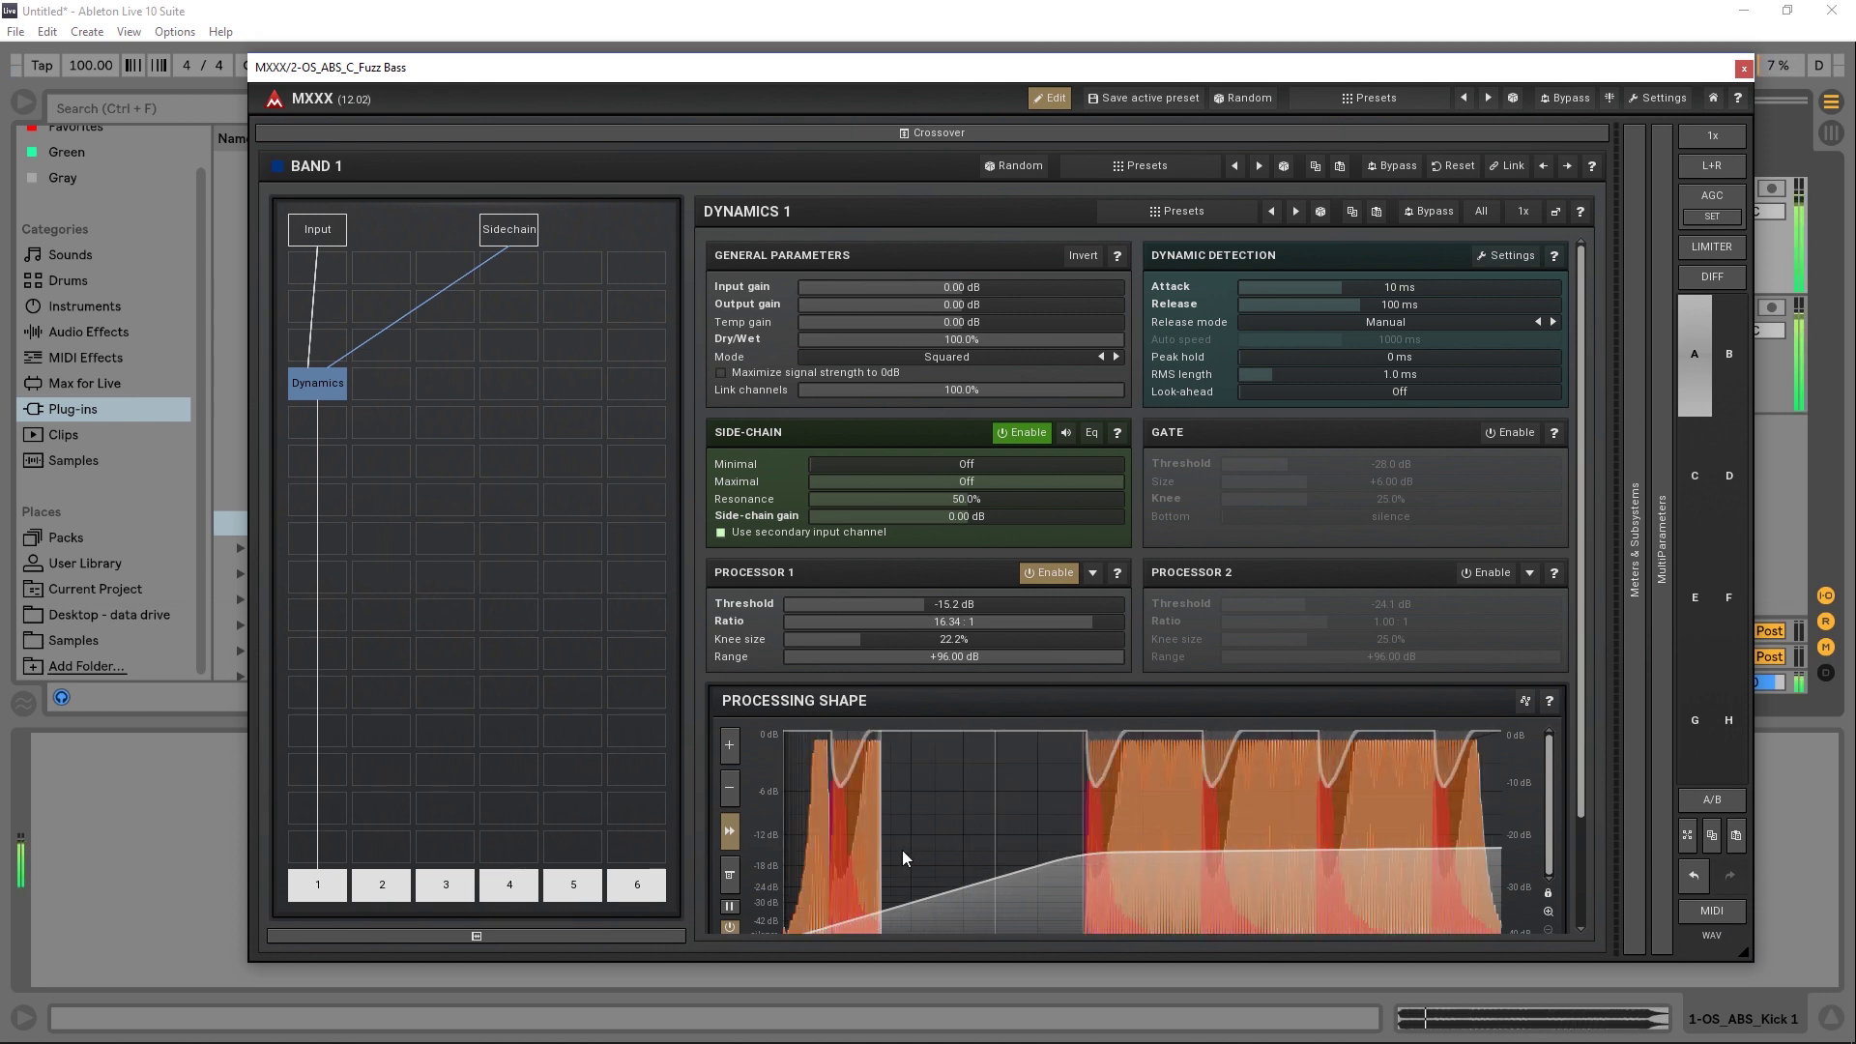
{"action": "left_click_drag", "start_coordinate": [957, 620], "coordinate": [1063, 620]}
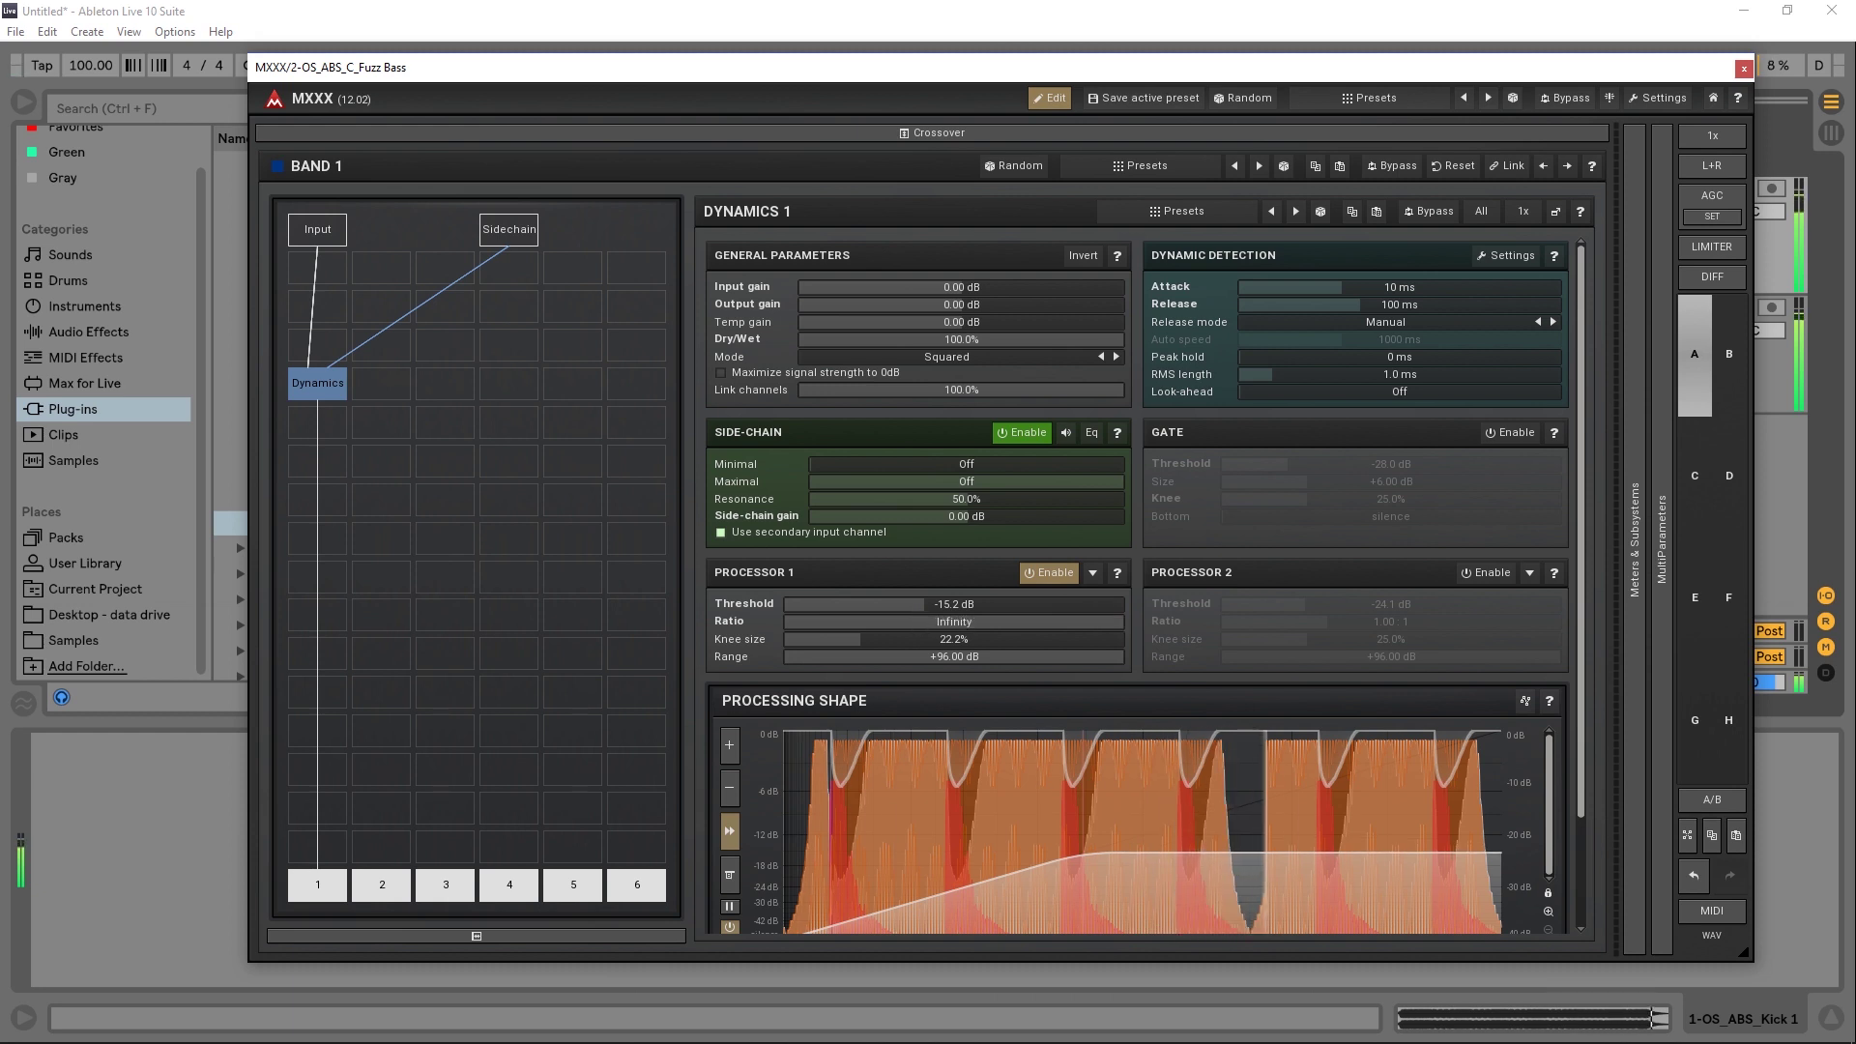
{"action": "mouse_move", "coordinate": [923, 604]}
{"action": "left_mouse_down"}
{"action": "mouse_move", "coordinate": [863, 603]}
{"action": "mouse_move", "coordinate": [921, 605]}
{"action": "left_mouse_up"}
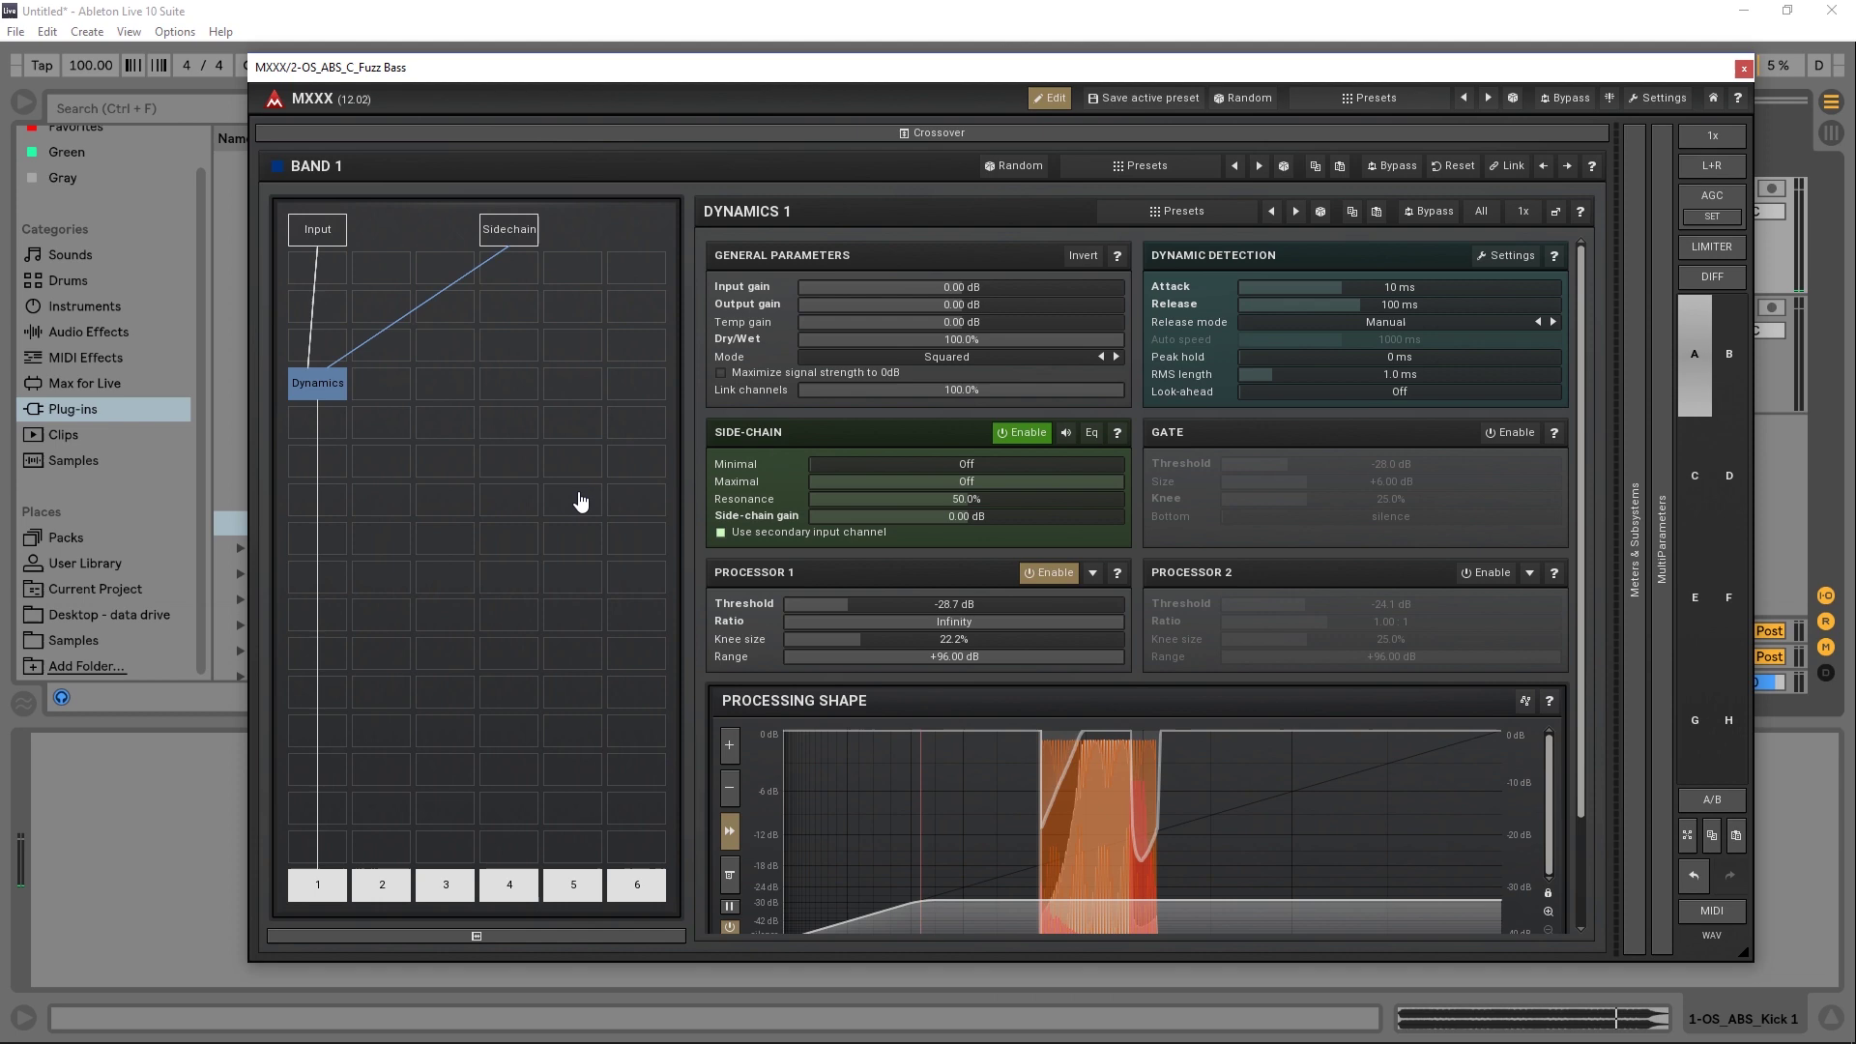
Step: Open the Kick clip's sample details in Clip View and close the MXXX plug-in window
{"action": "left_click_drag", "start_coordinate": [1008, 67], "coordinate": [972, 412]}
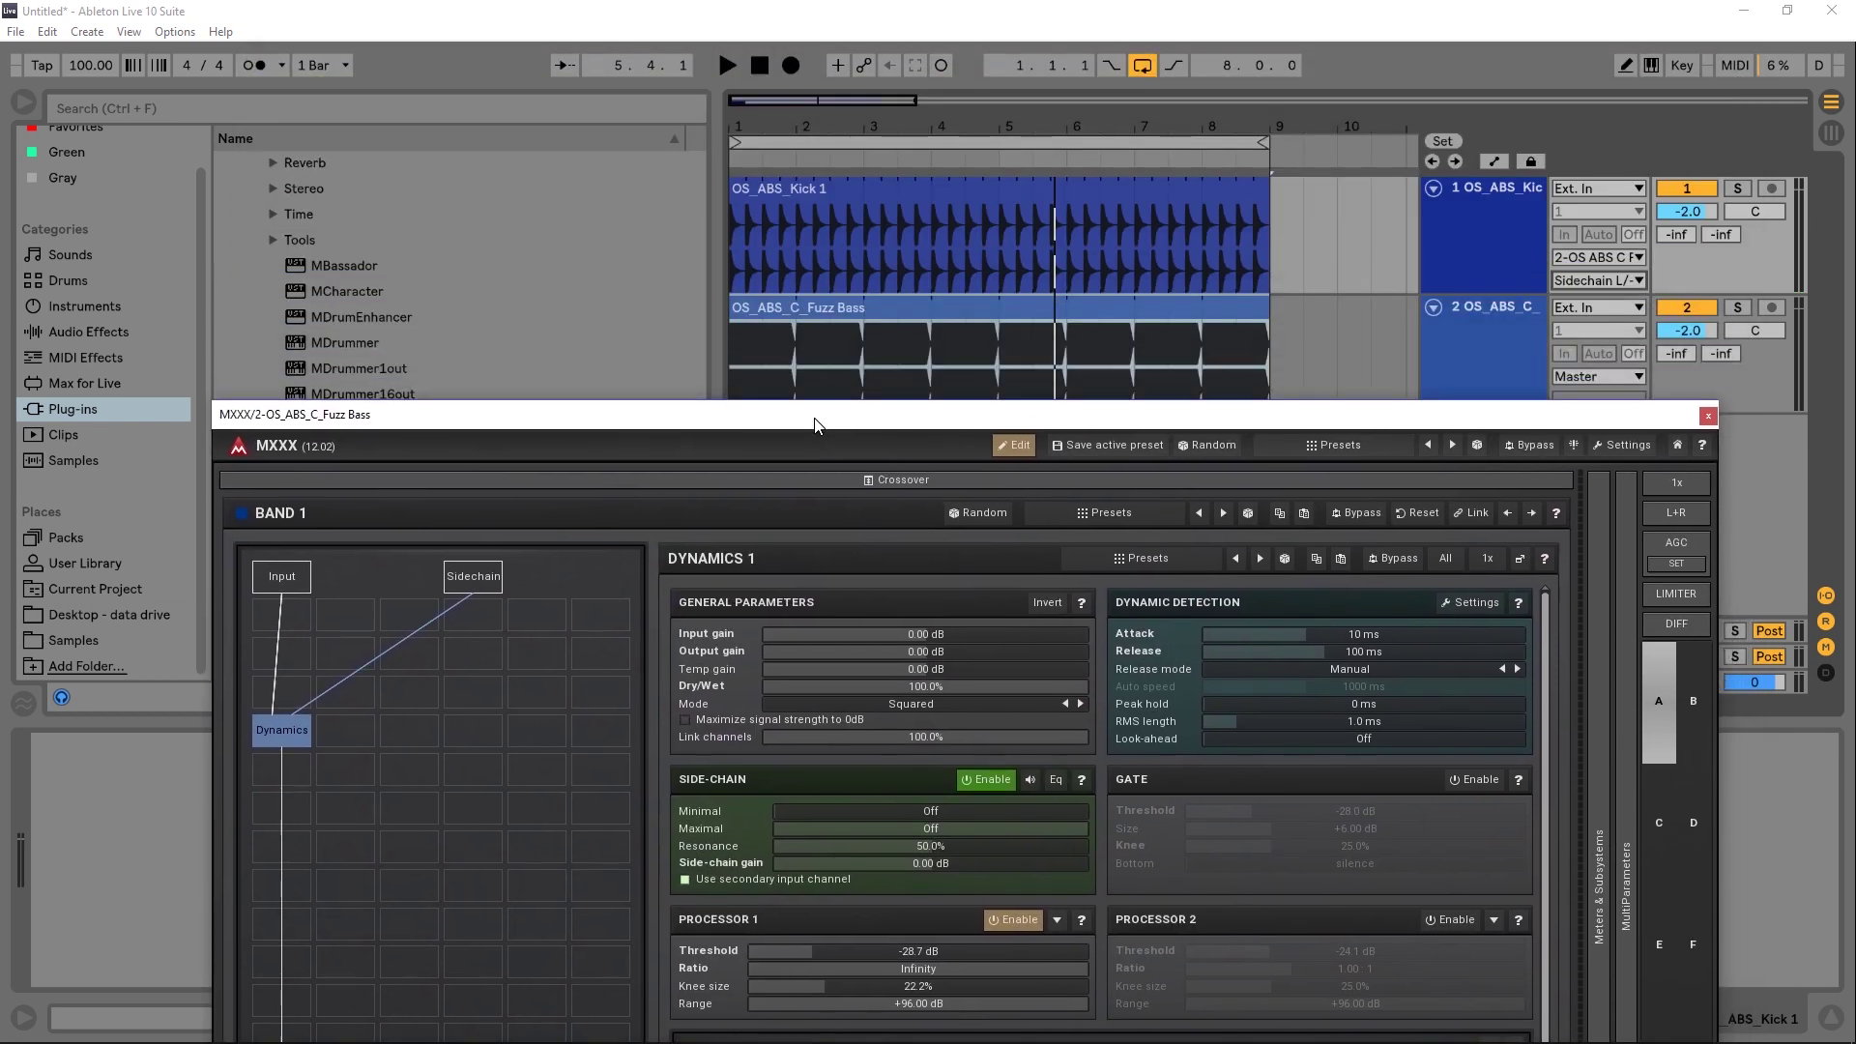
{"action": "left_click", "coordinate": [972, 247]}
{"action": "double_click", "coordinate": [937, 240]}
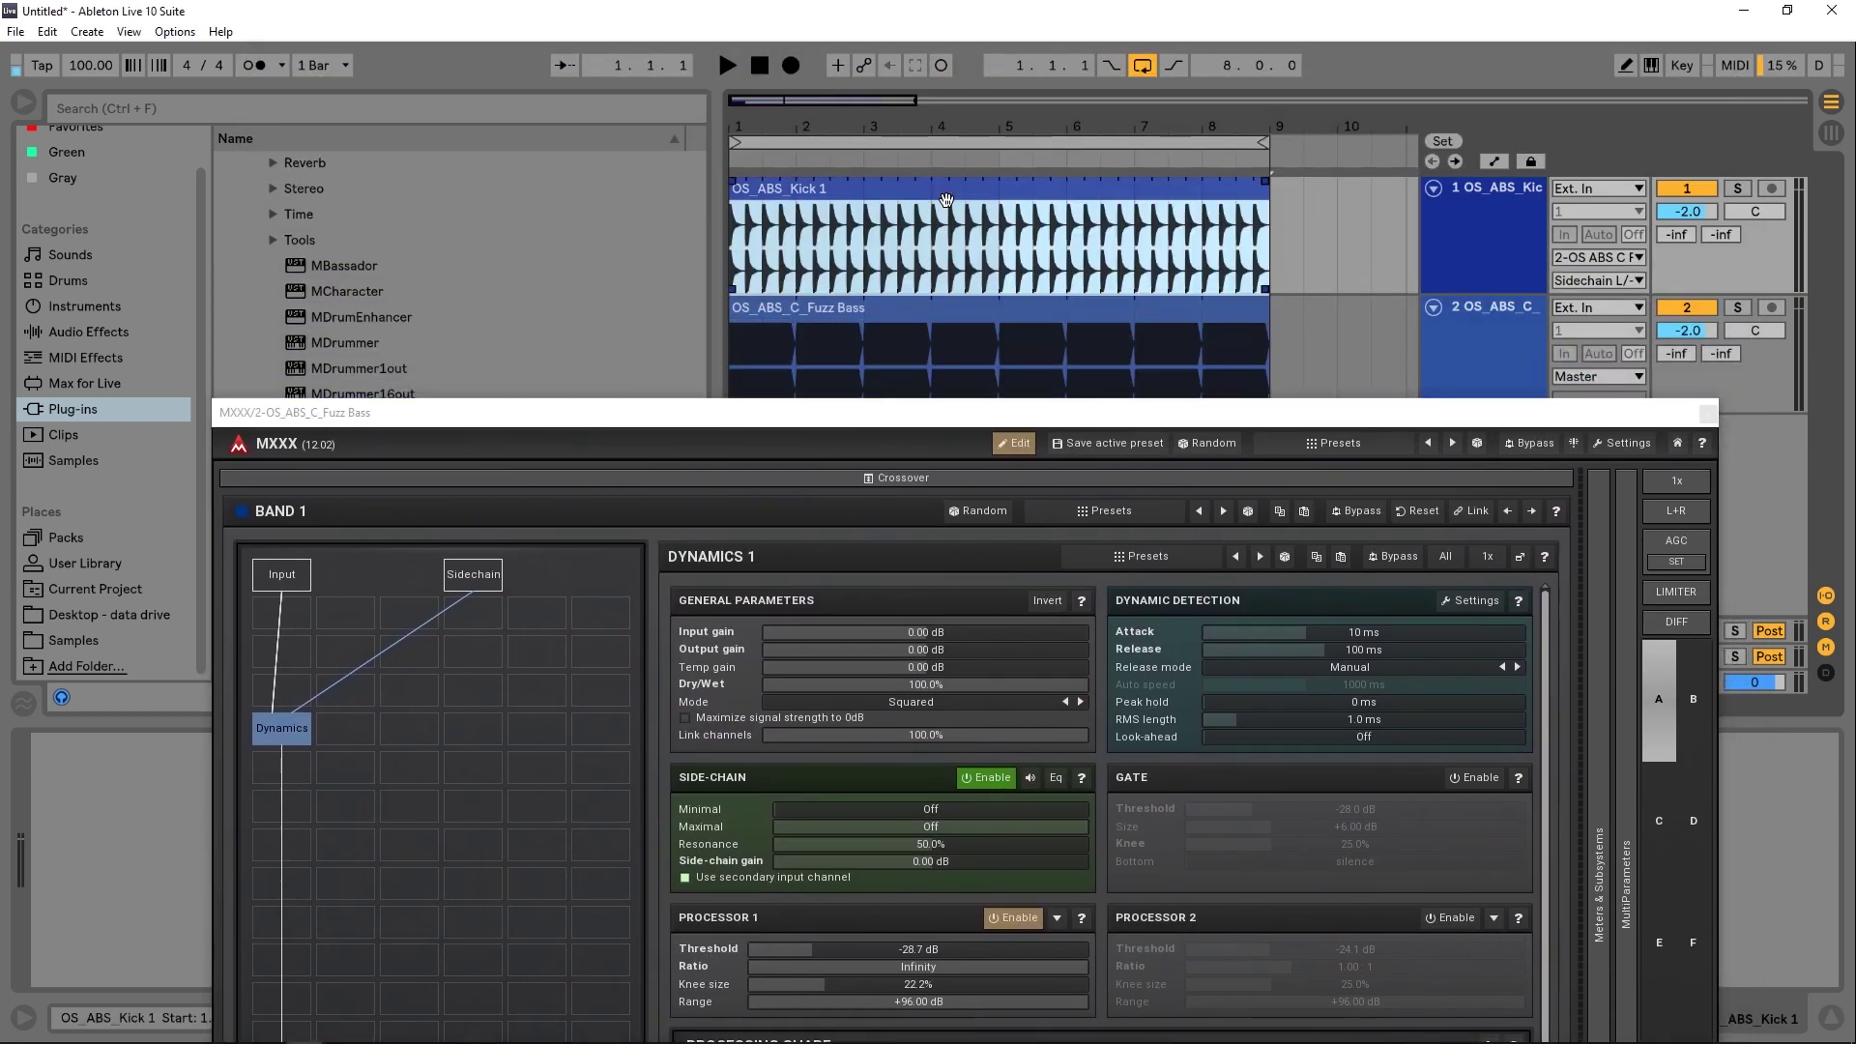
{"action": "left_click_drag", "start_coordinate": [681, 427], "coordinate": [899, 82]}
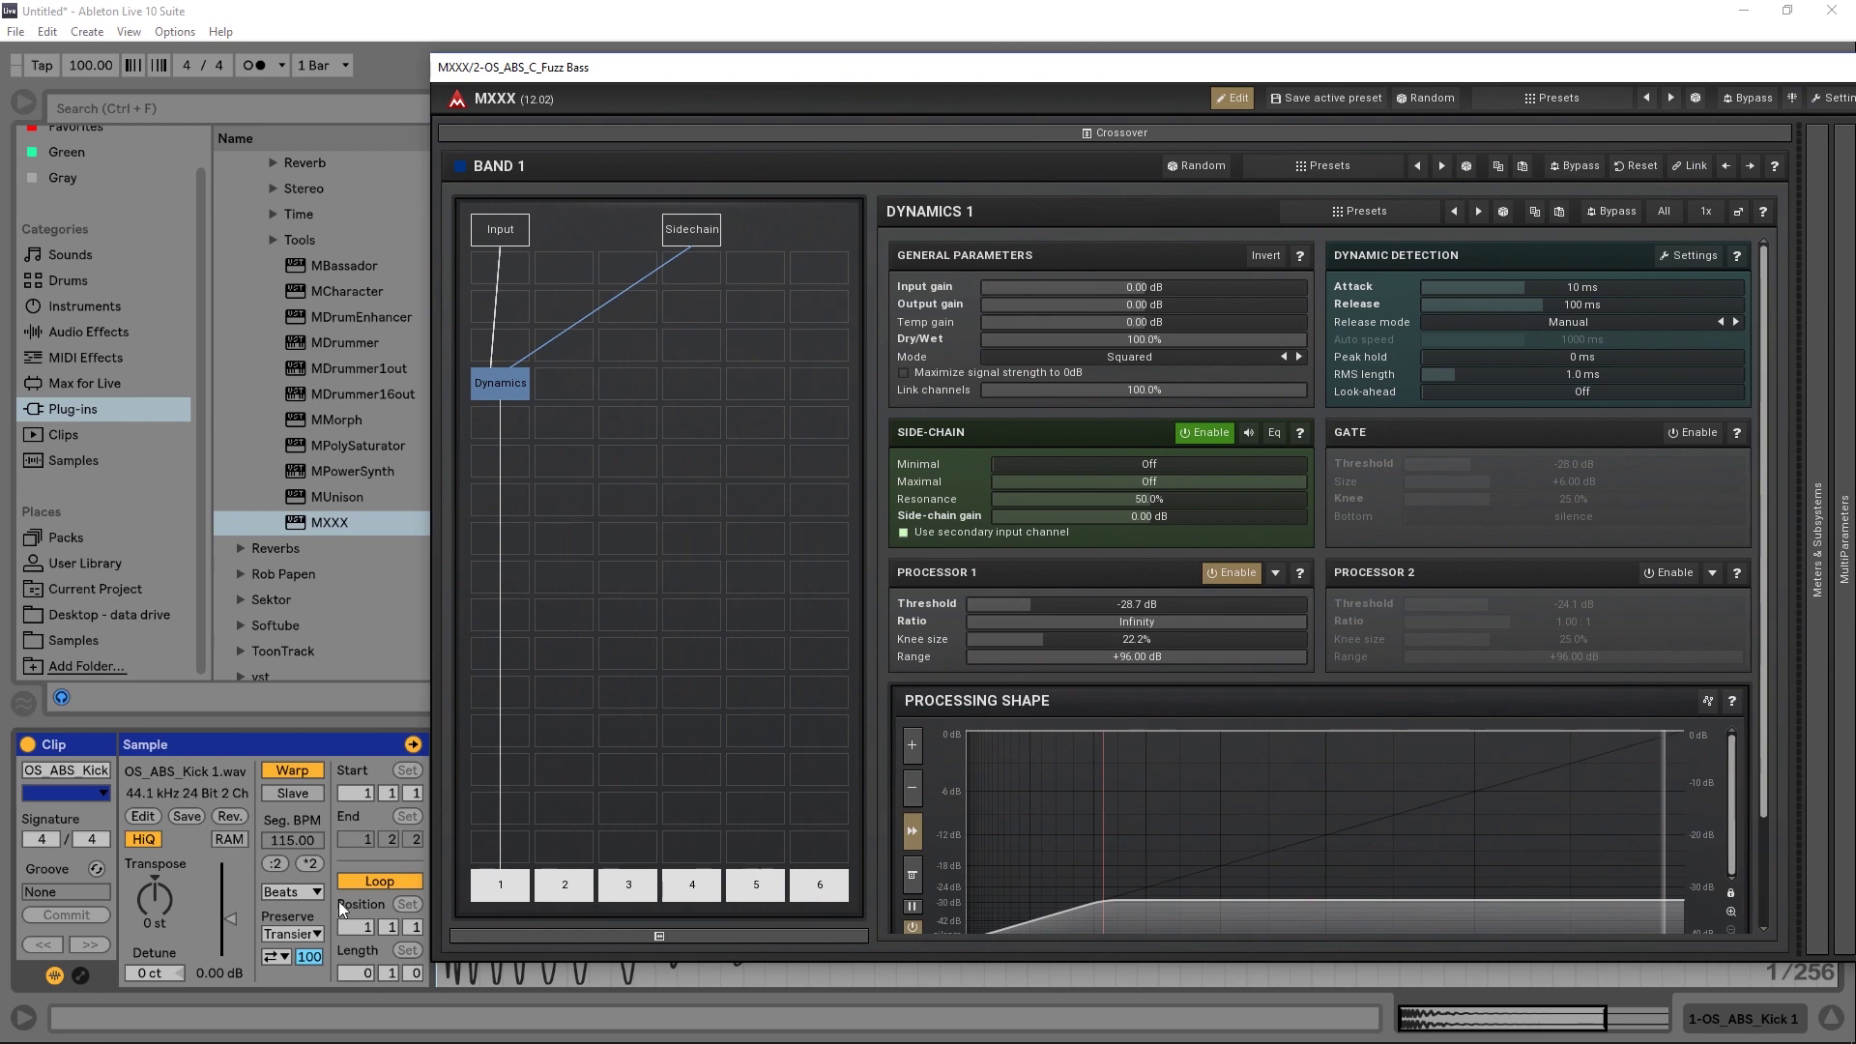
{"action": "left_click_drag", "start_coordinate": [1754, 76], "coordinate": [1518, 95]}
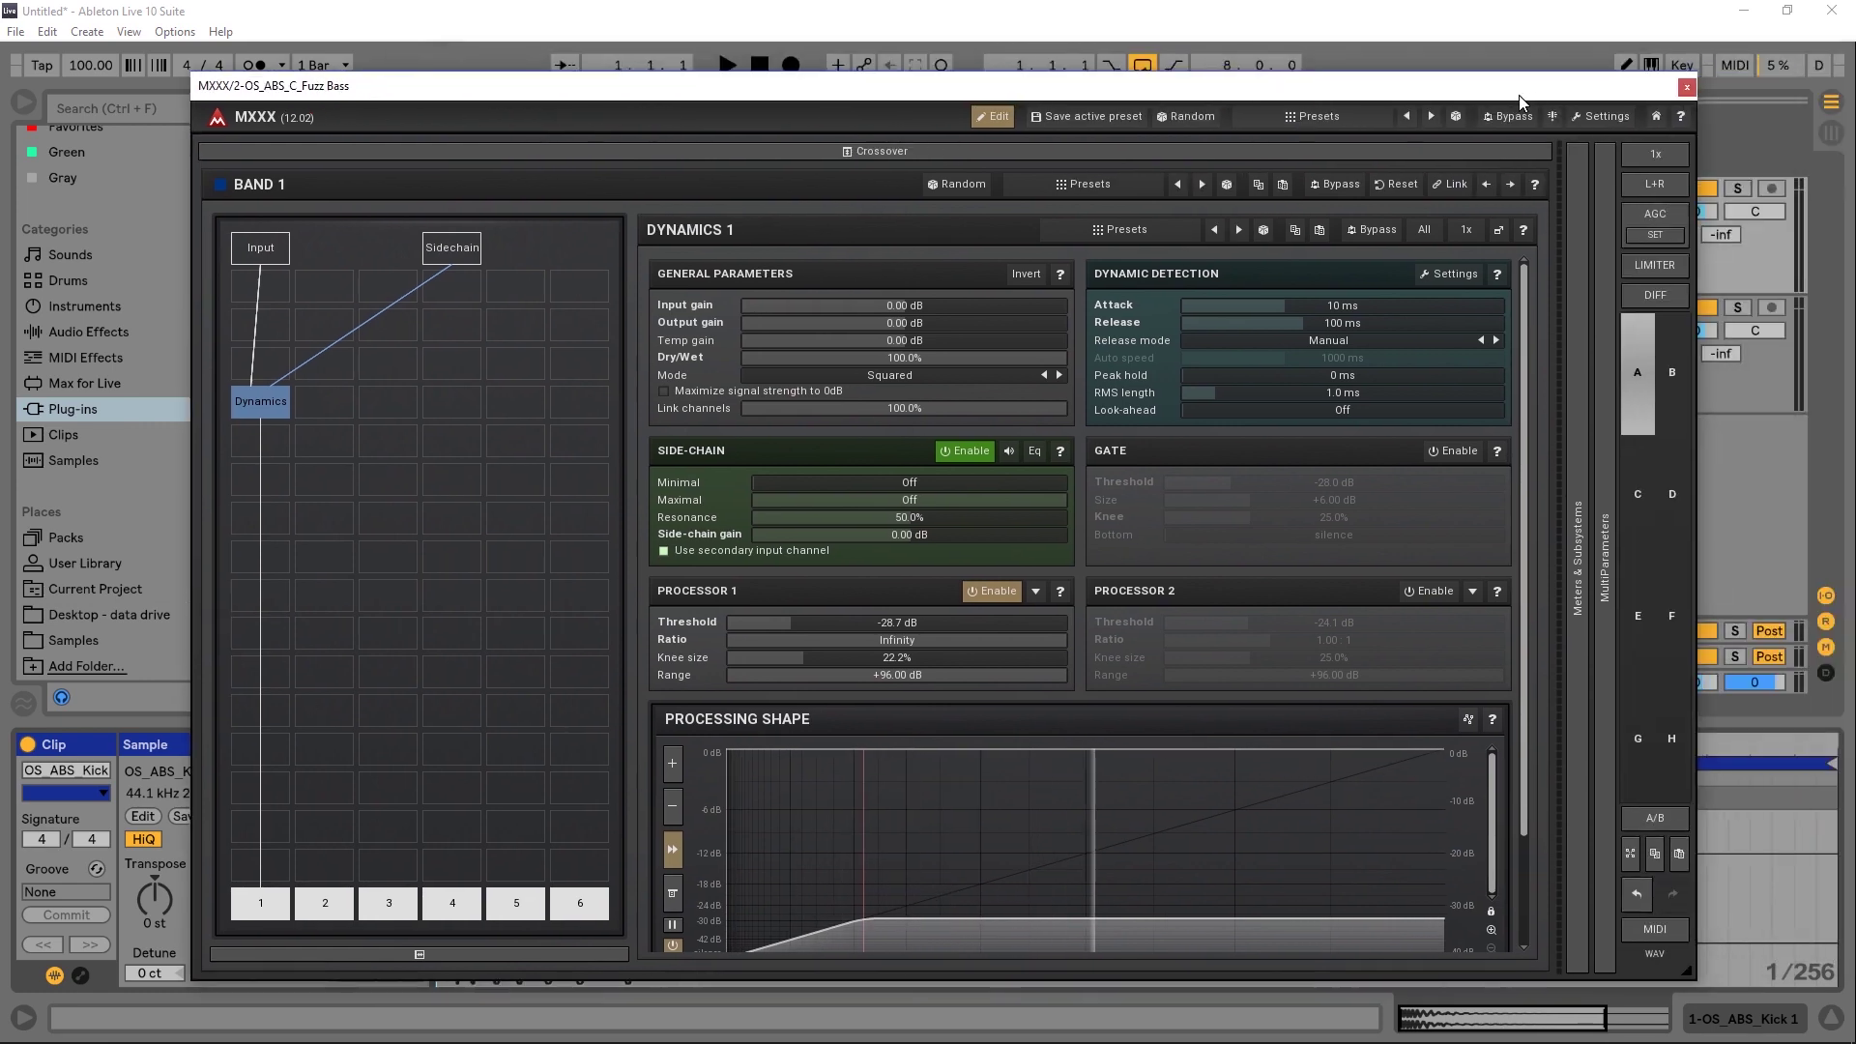
{"action": "left_click", "coordinate": [1688, 89]}
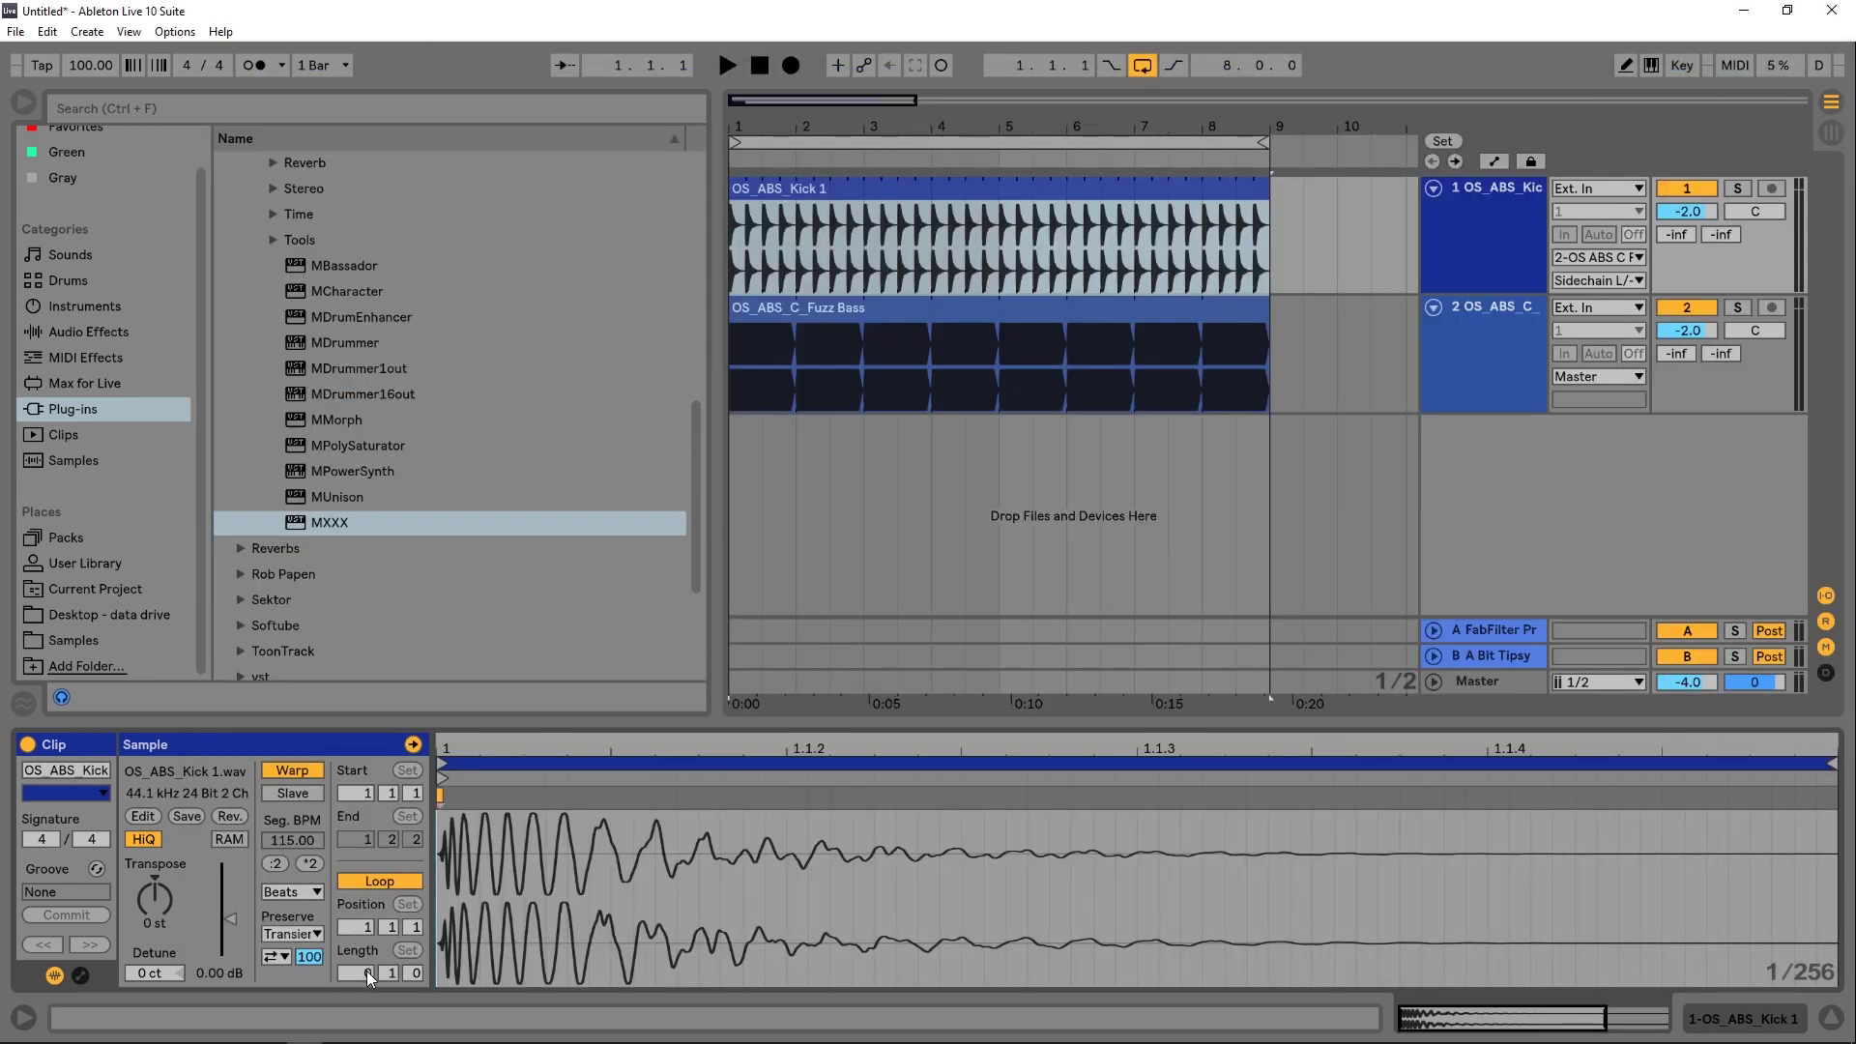
Step: Adjust the Kick clip Length to 0.2.0, audition it, then select the OS_ABS_C_Fuzz Bass track
{"action": "left_click_drag", "start_coordinate": [410, 978], "coordinate": [411, 986]}
{"action": "key", "text": "space"}
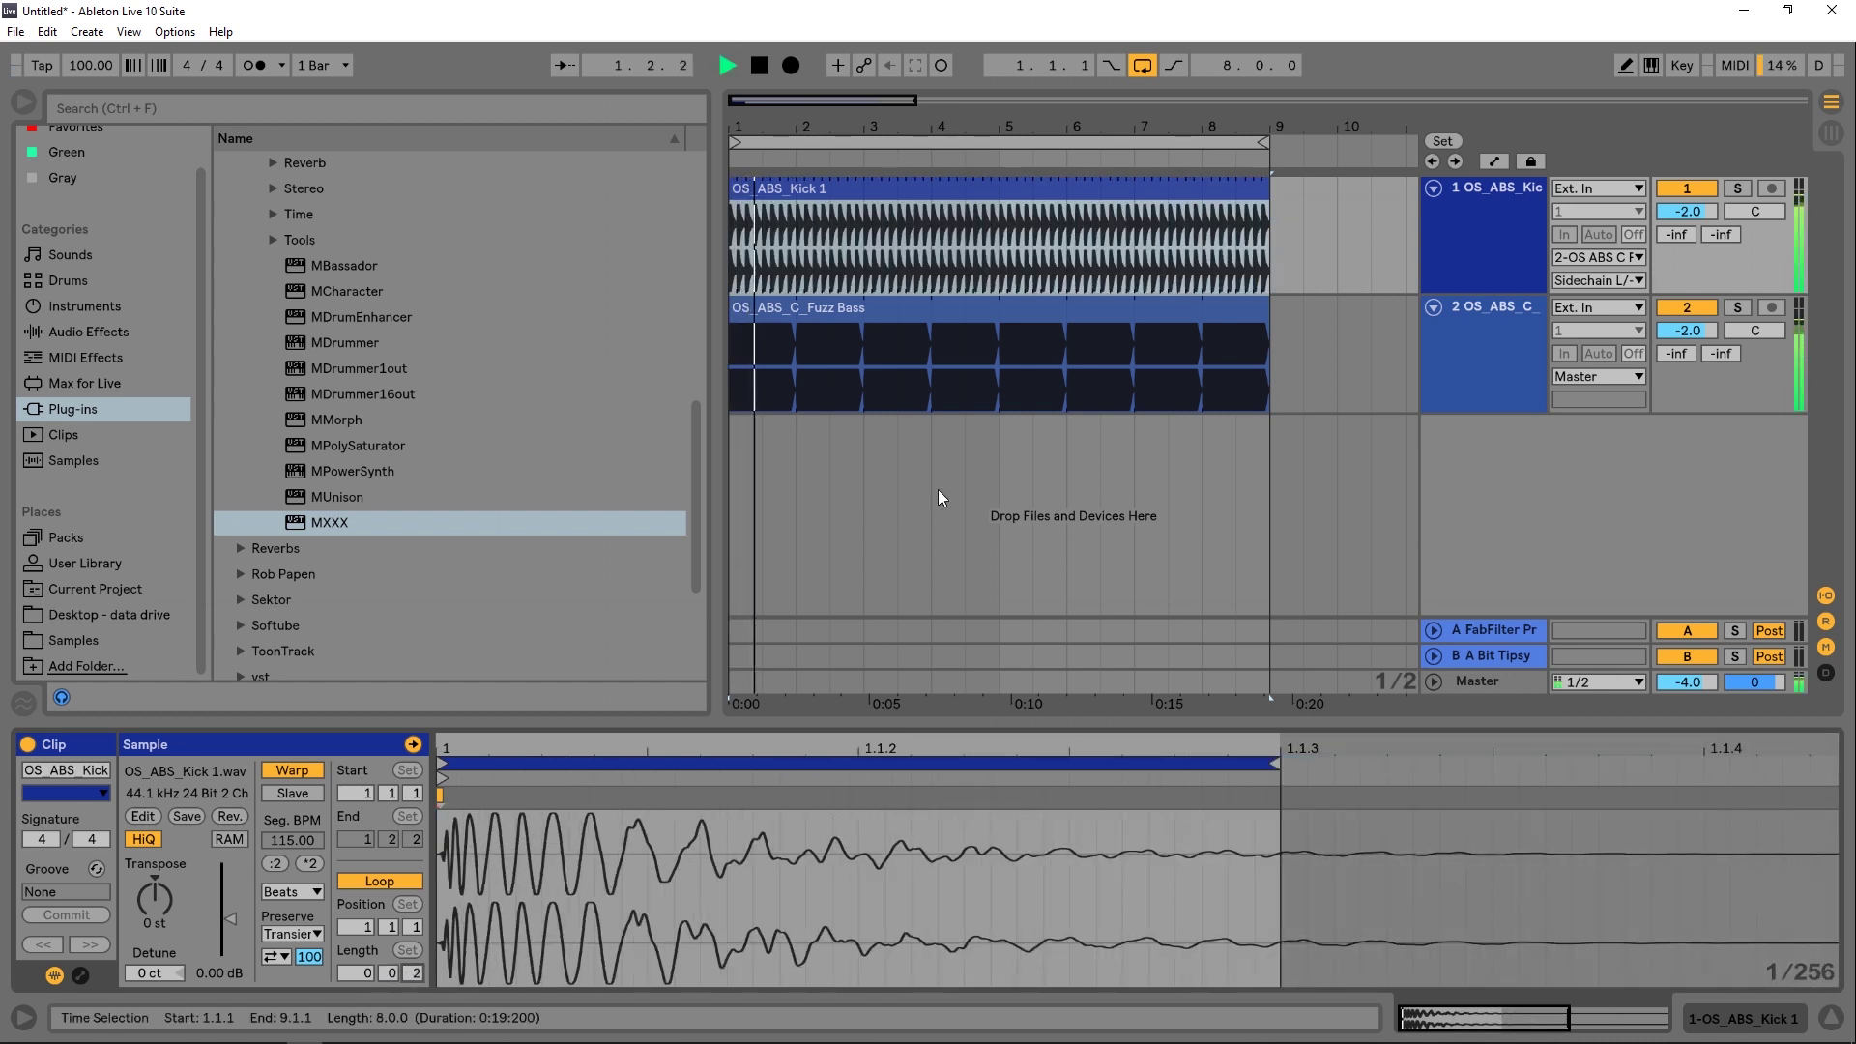
{"action": "key", "text": "space"}
{"action": "left_click_drag", "start_coordinate": [413, 996], "coordinate": [414, 961]}
{"action": "key", "text": "space"}
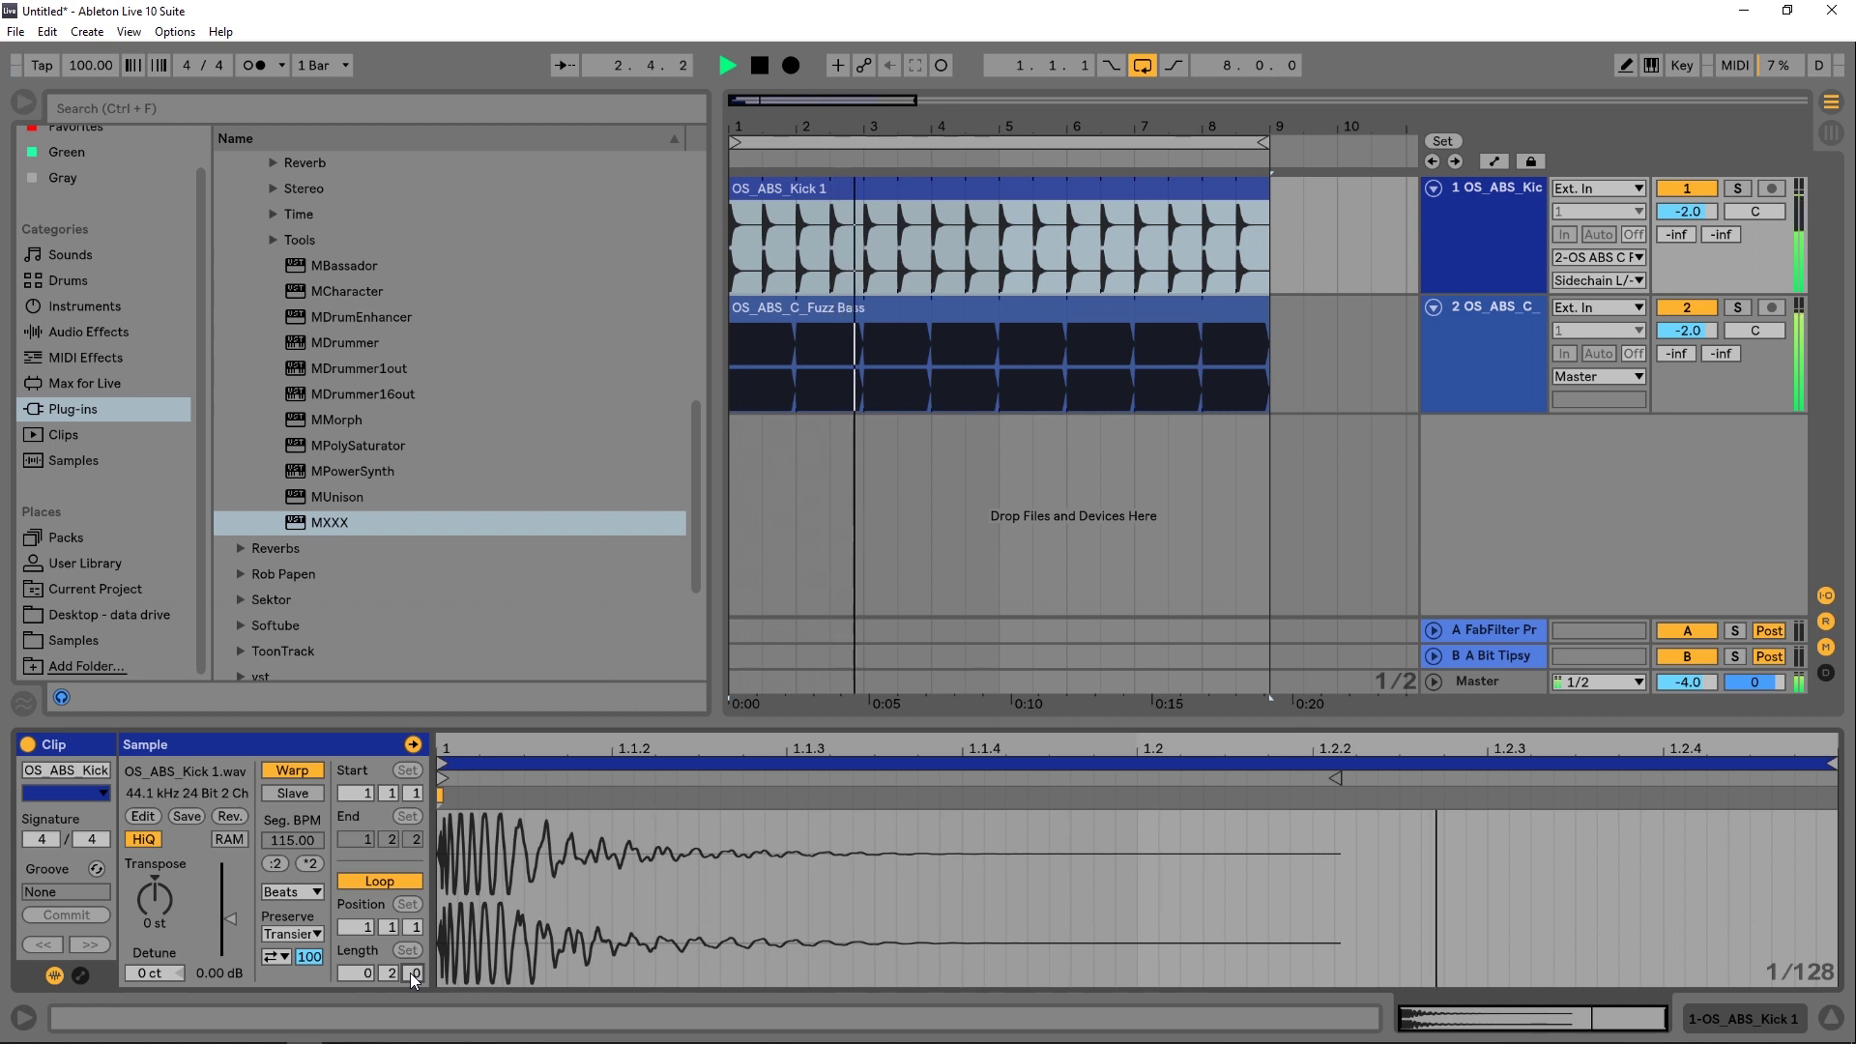
{"action": "key", "text": "space"}
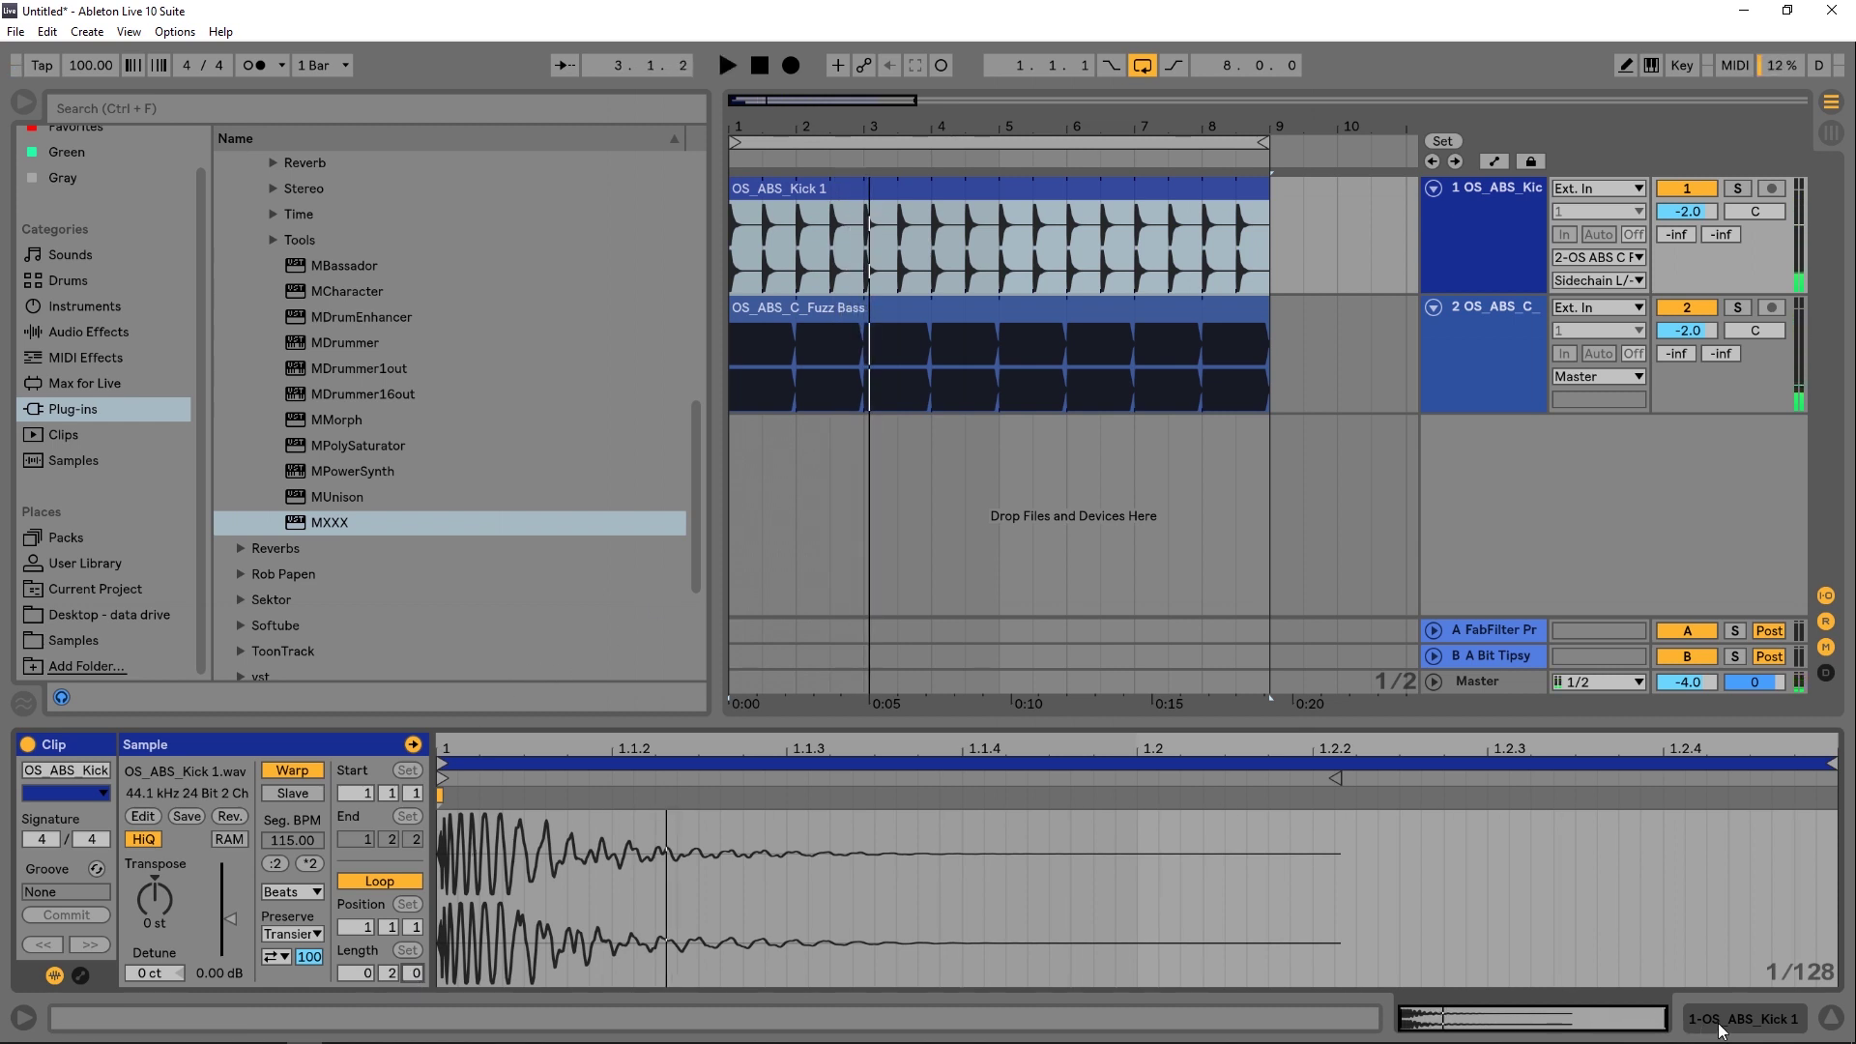
{"action": "left_click", "coordinate": [1526, 336]}
Step: Reopen MXXX on the bass track, add a Compressor module, and bypass the Dynamics module
{"action": "left_click", "coordinate": [1752, 1015]}
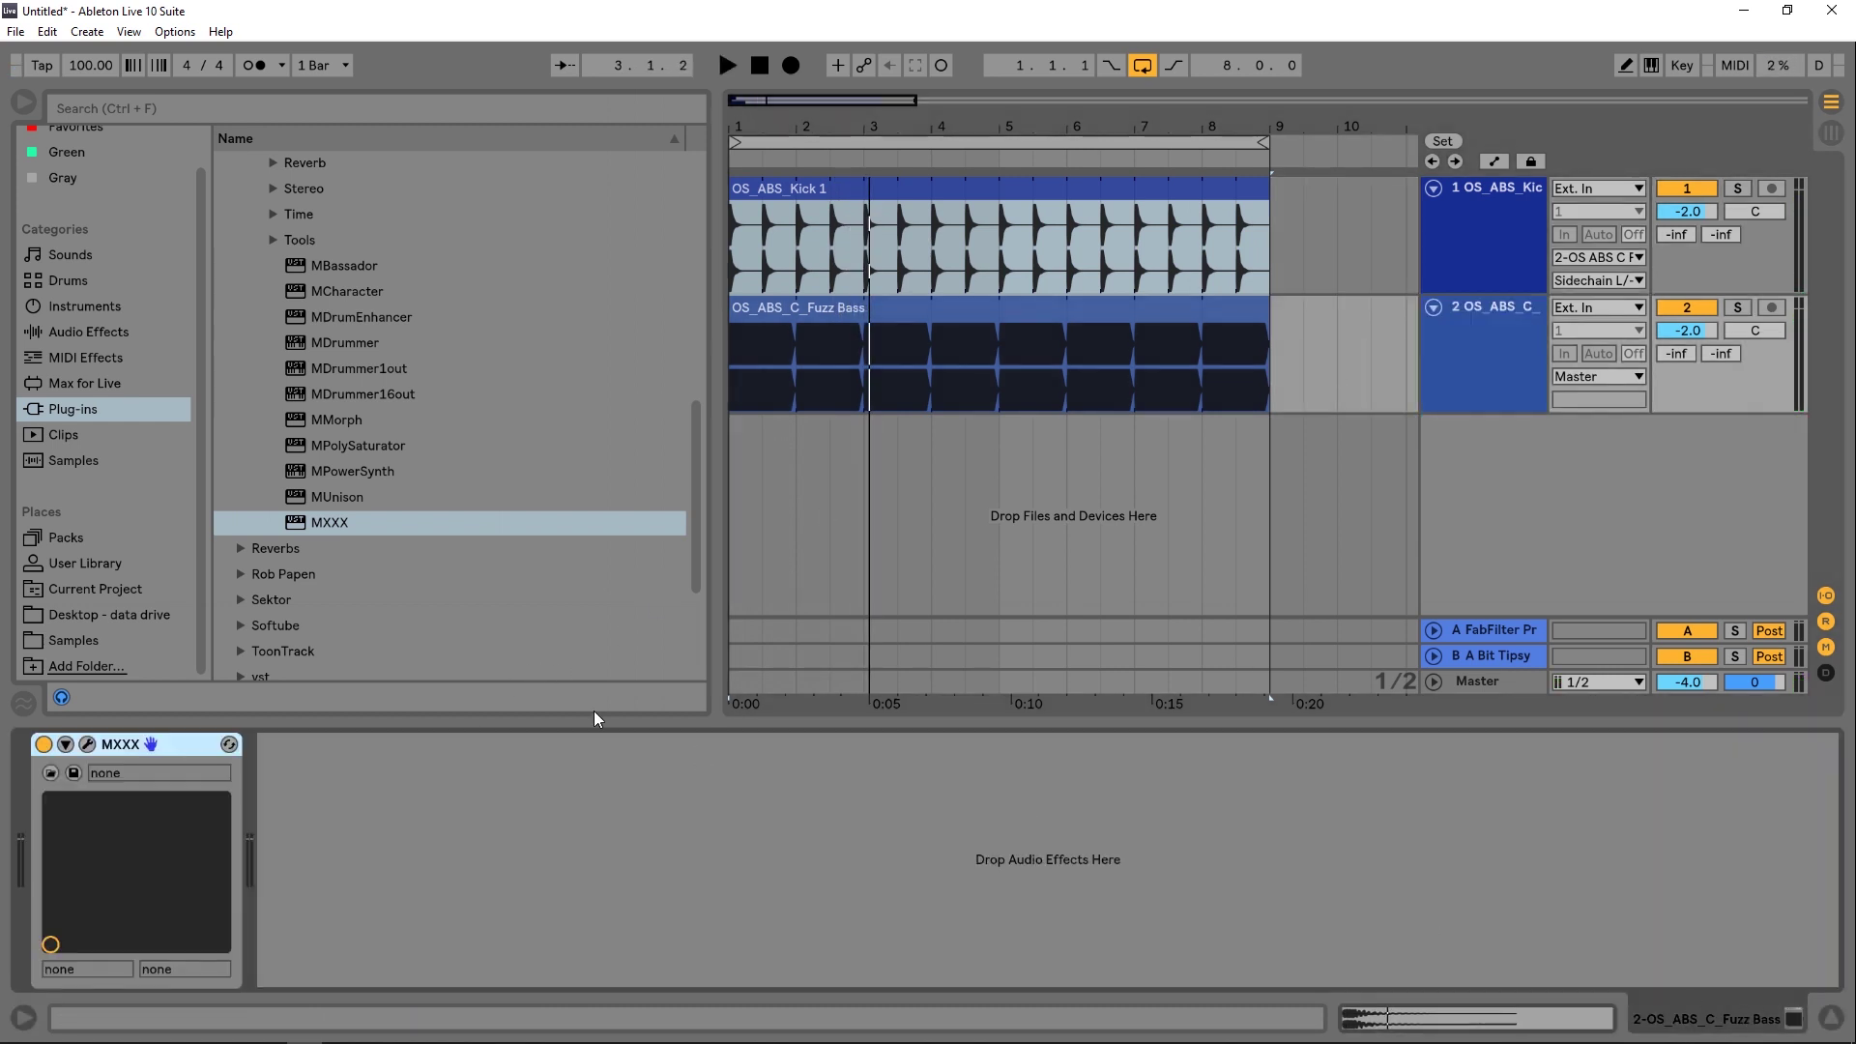
{"action": "left_click", "coordinate": [88, 744]}
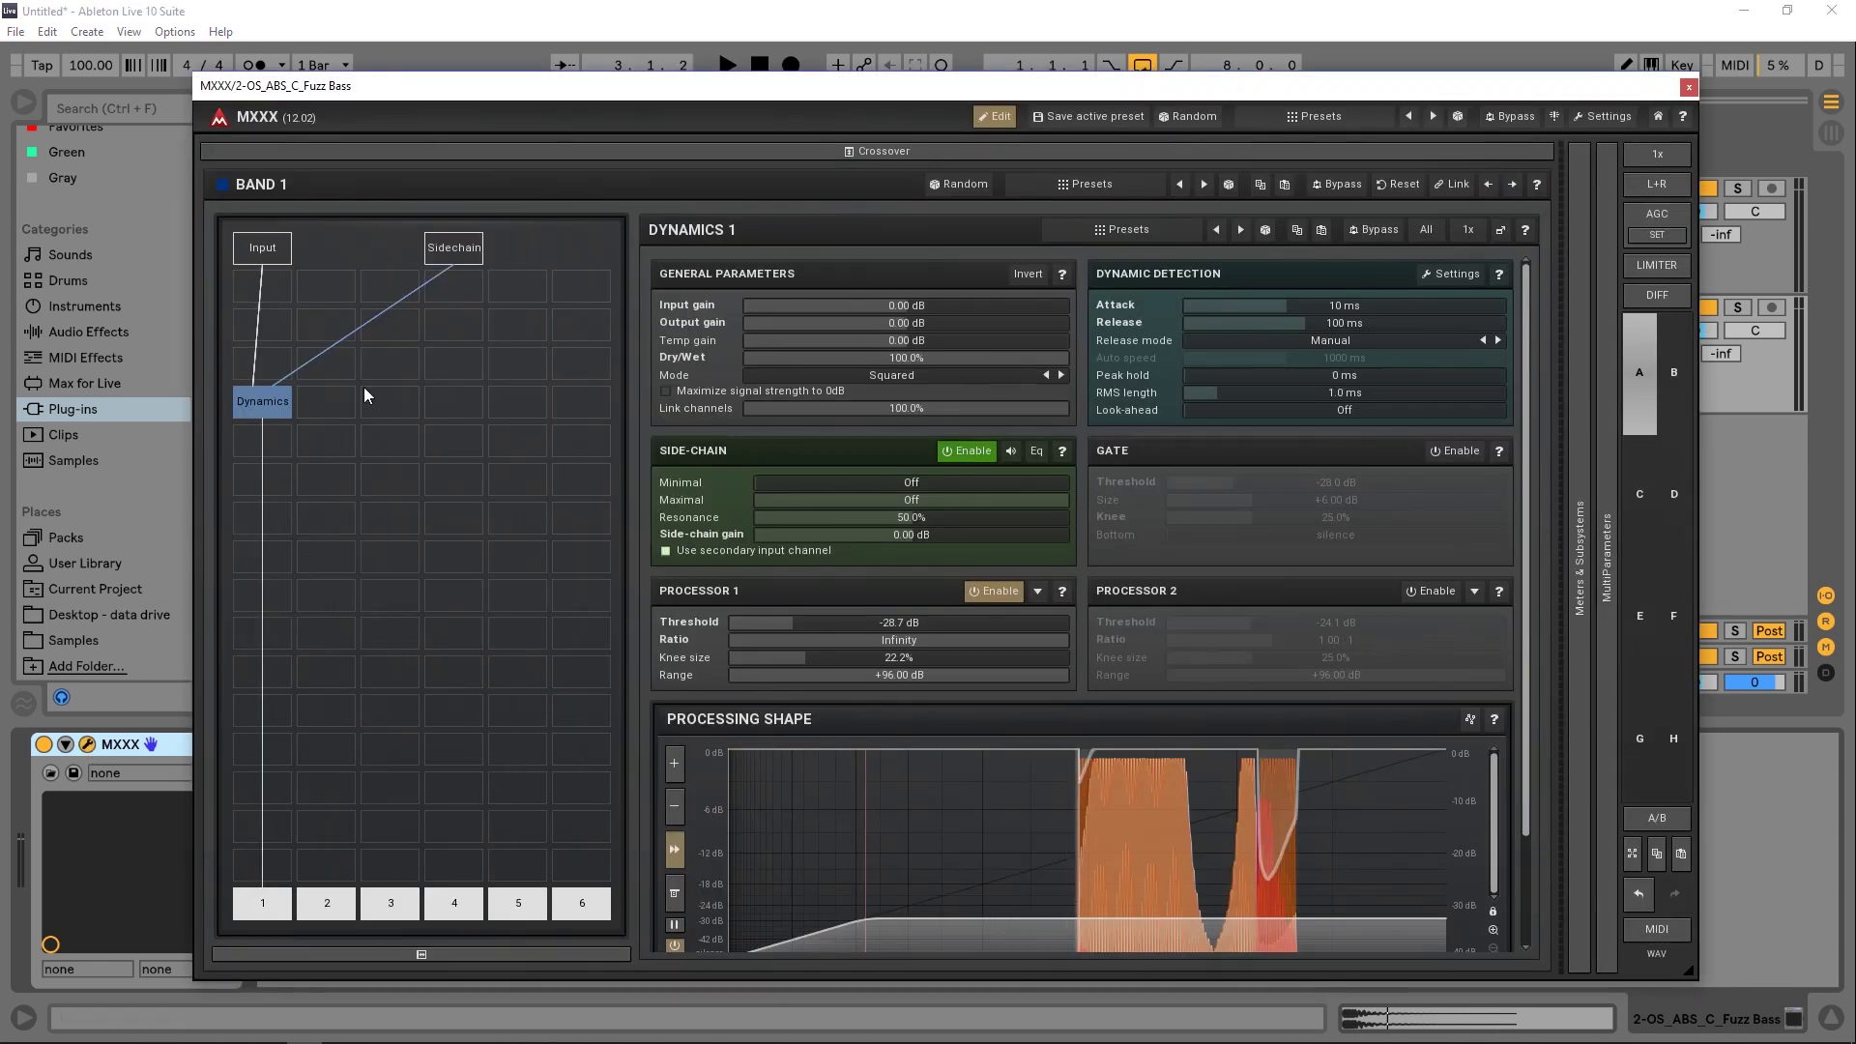
{"action": "left_click", "coordinate": [265, 489]}
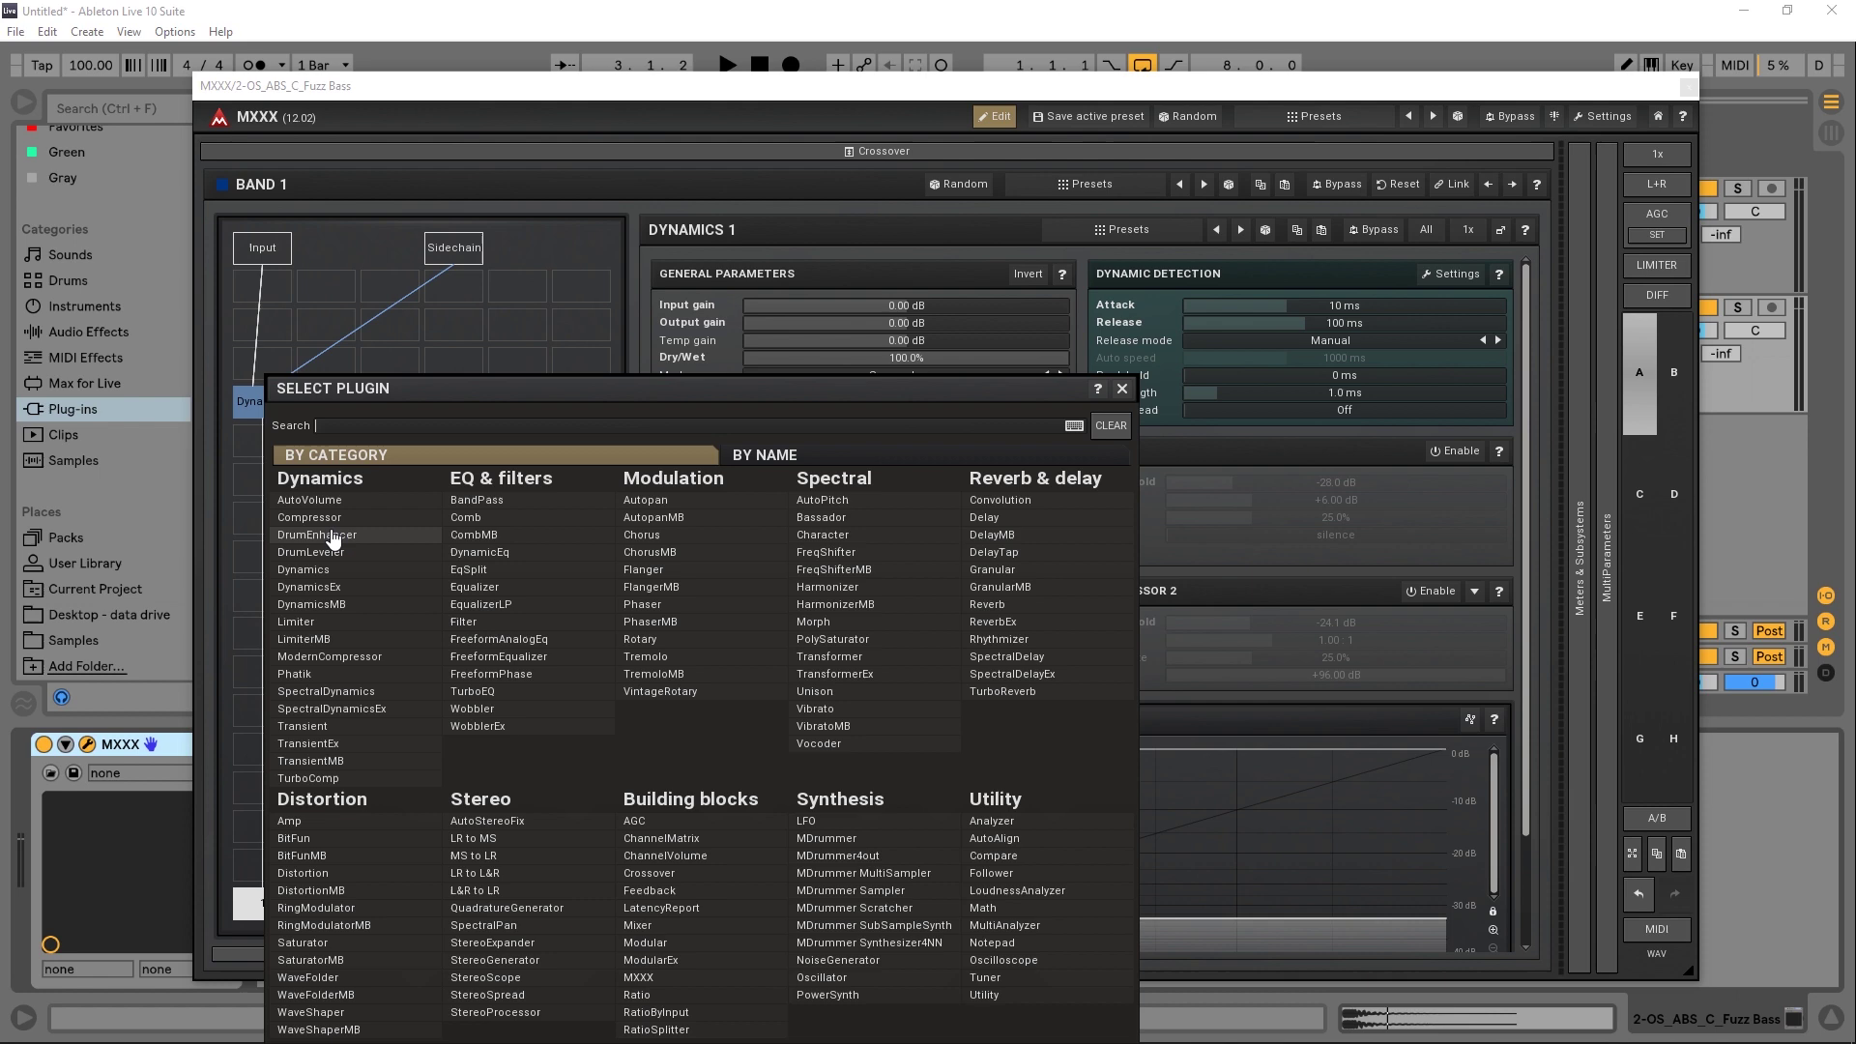
{"action": "left_click", "coordinate": [331, 519]}
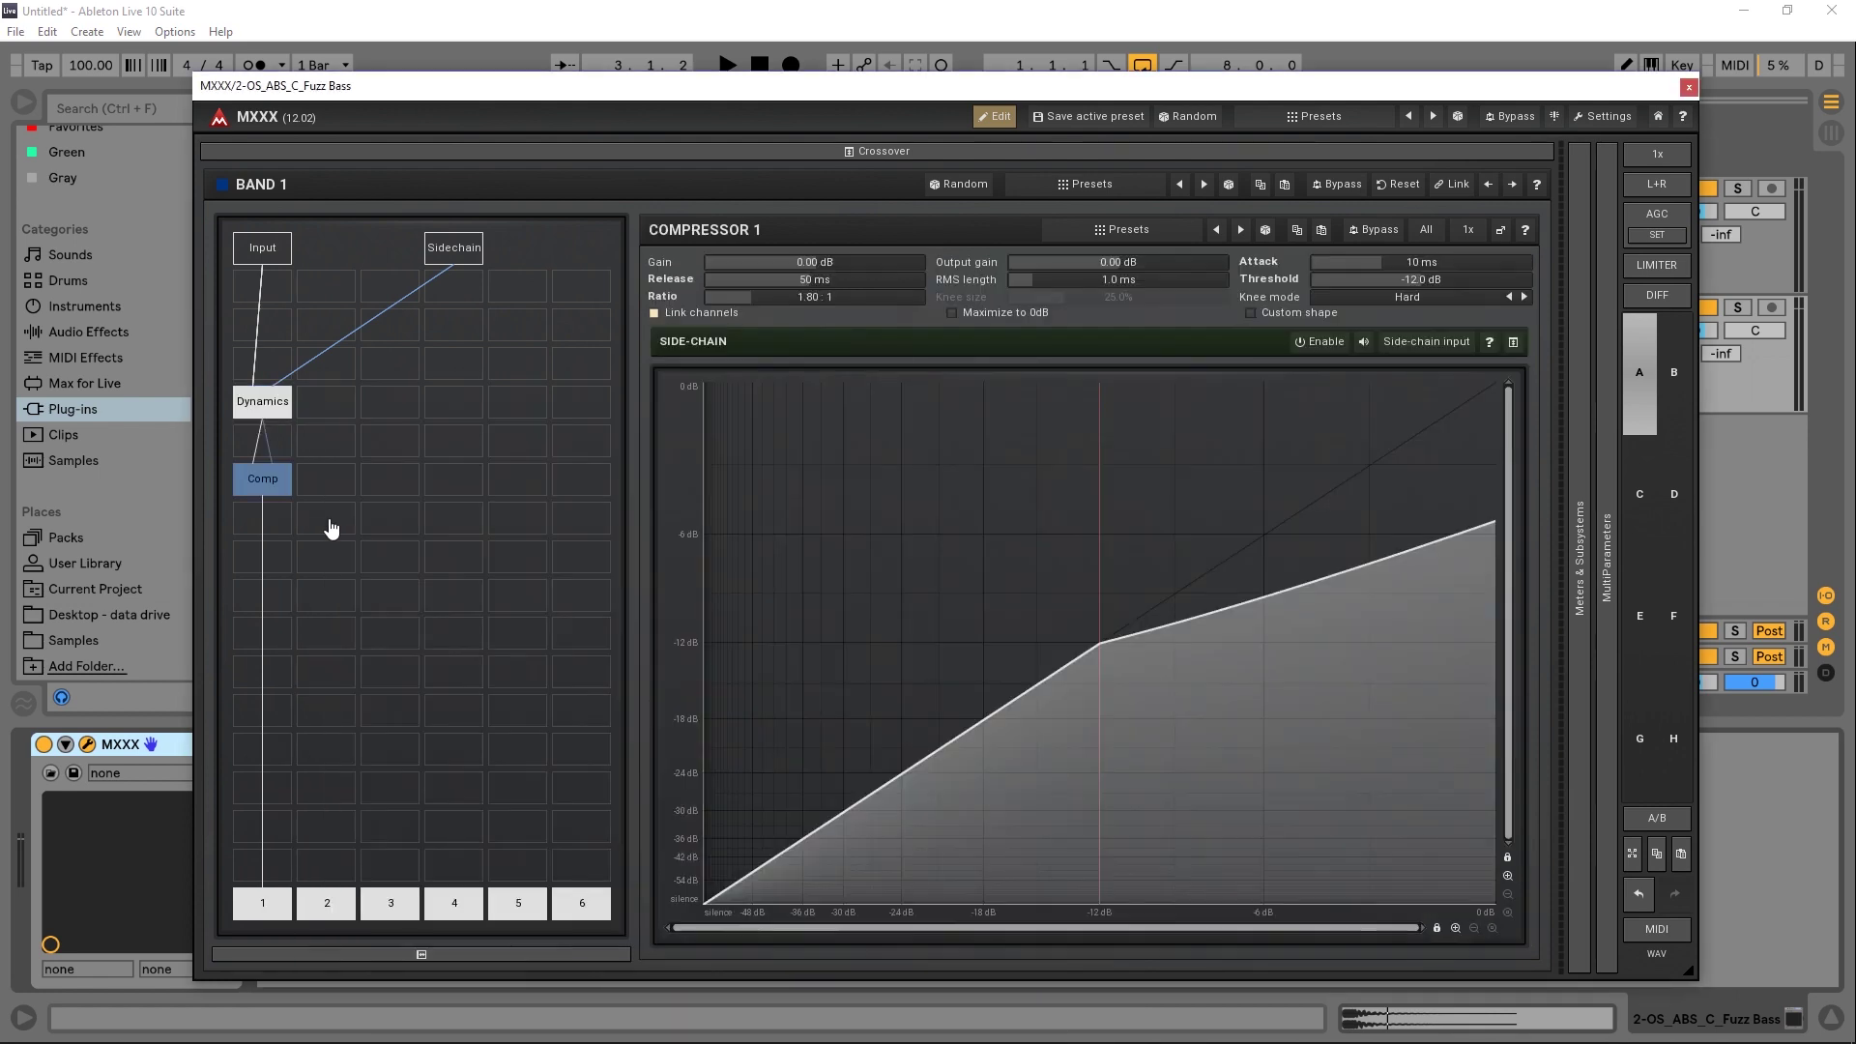
{"action": "left_click", "coordinate": [275, 408]}
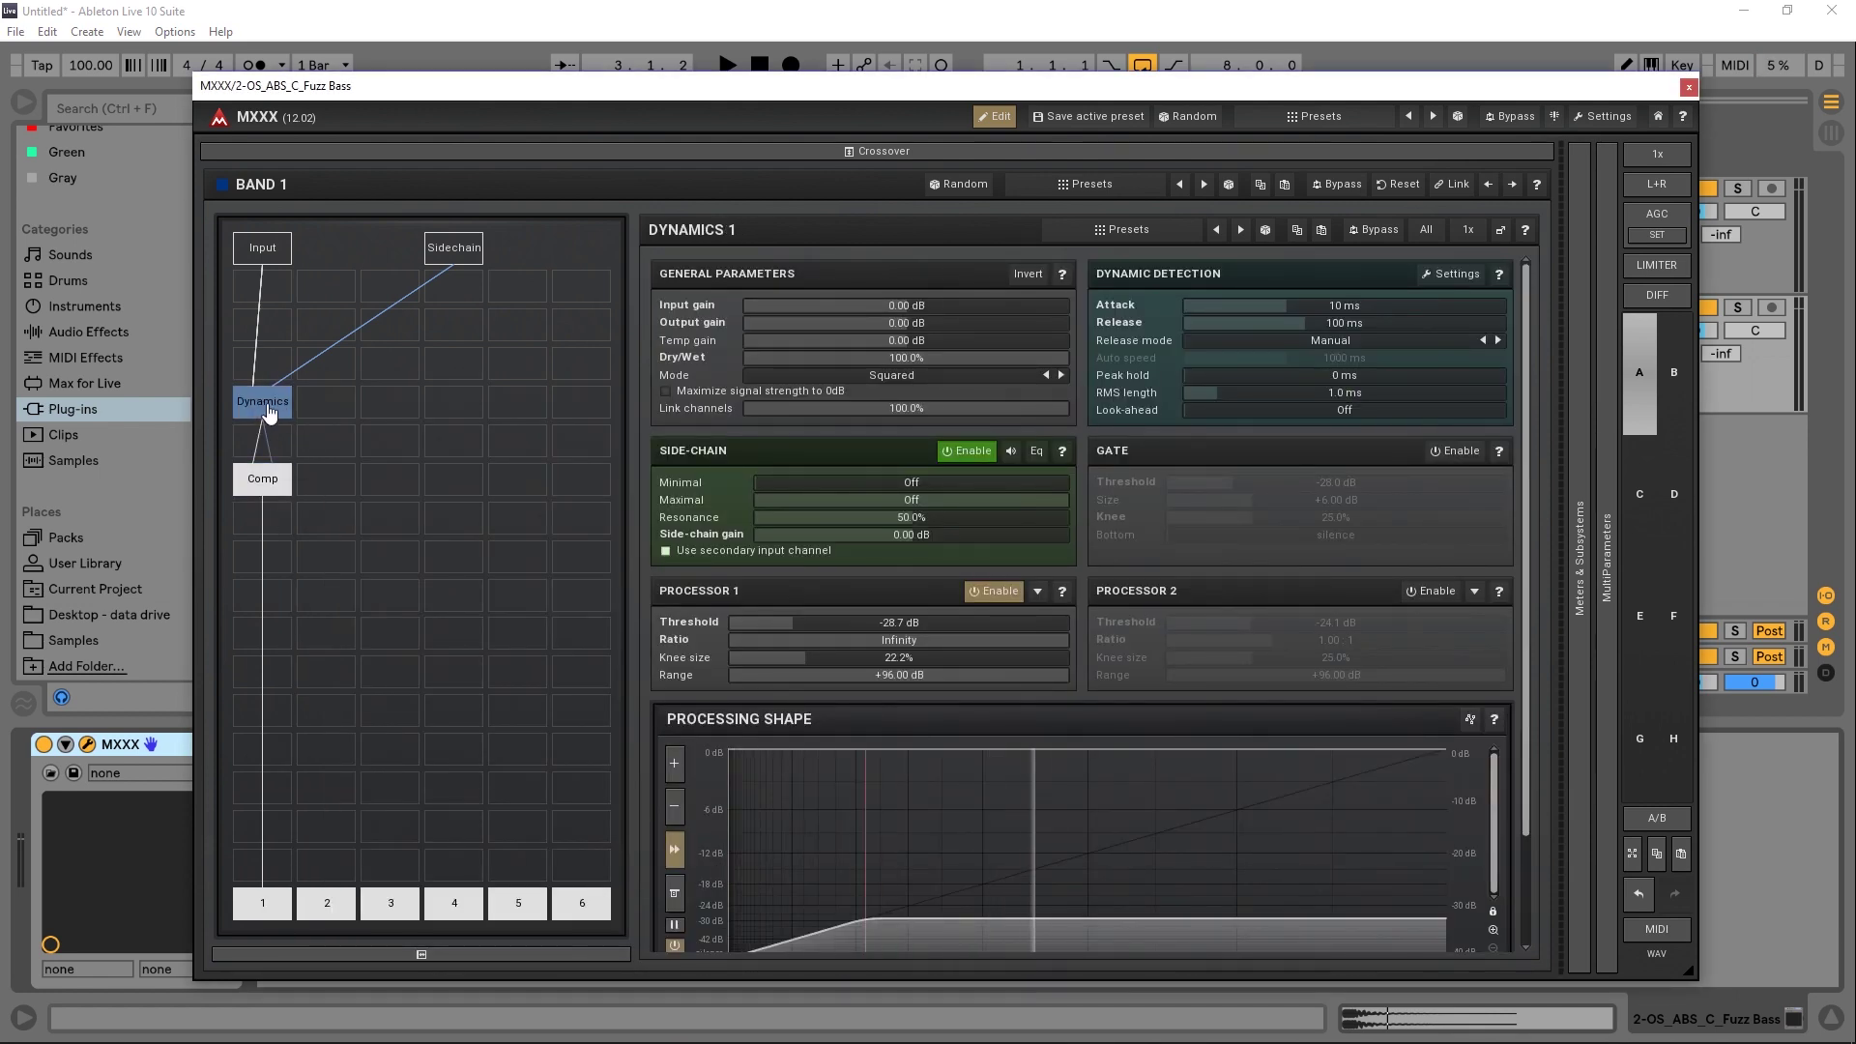
{"action": "key", "text": "Delete"}
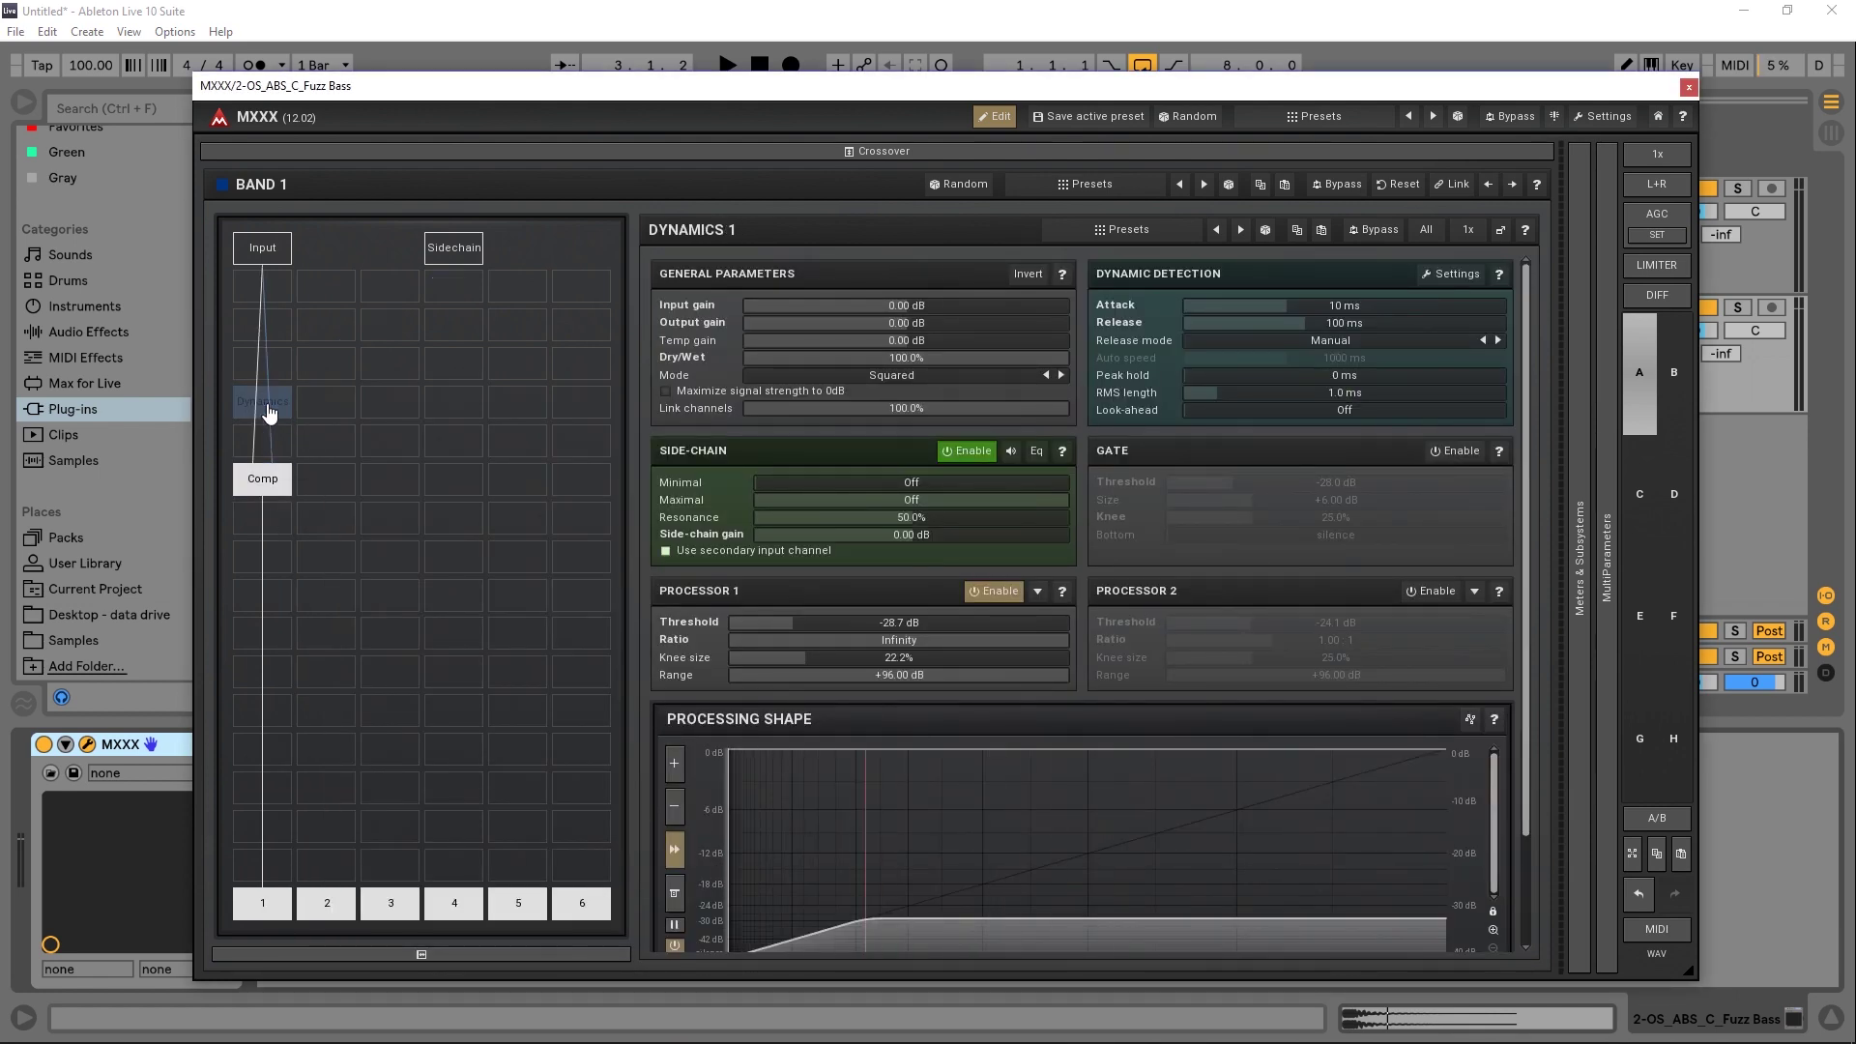
Step: Set the Comp module's SIDE-CHAIN to channel 4 in its Plugin Settings and confirm
{"action": "left_click", "coordinate": [260, 477]}
{"action": "double_click", "coordinate": [260, 478]}
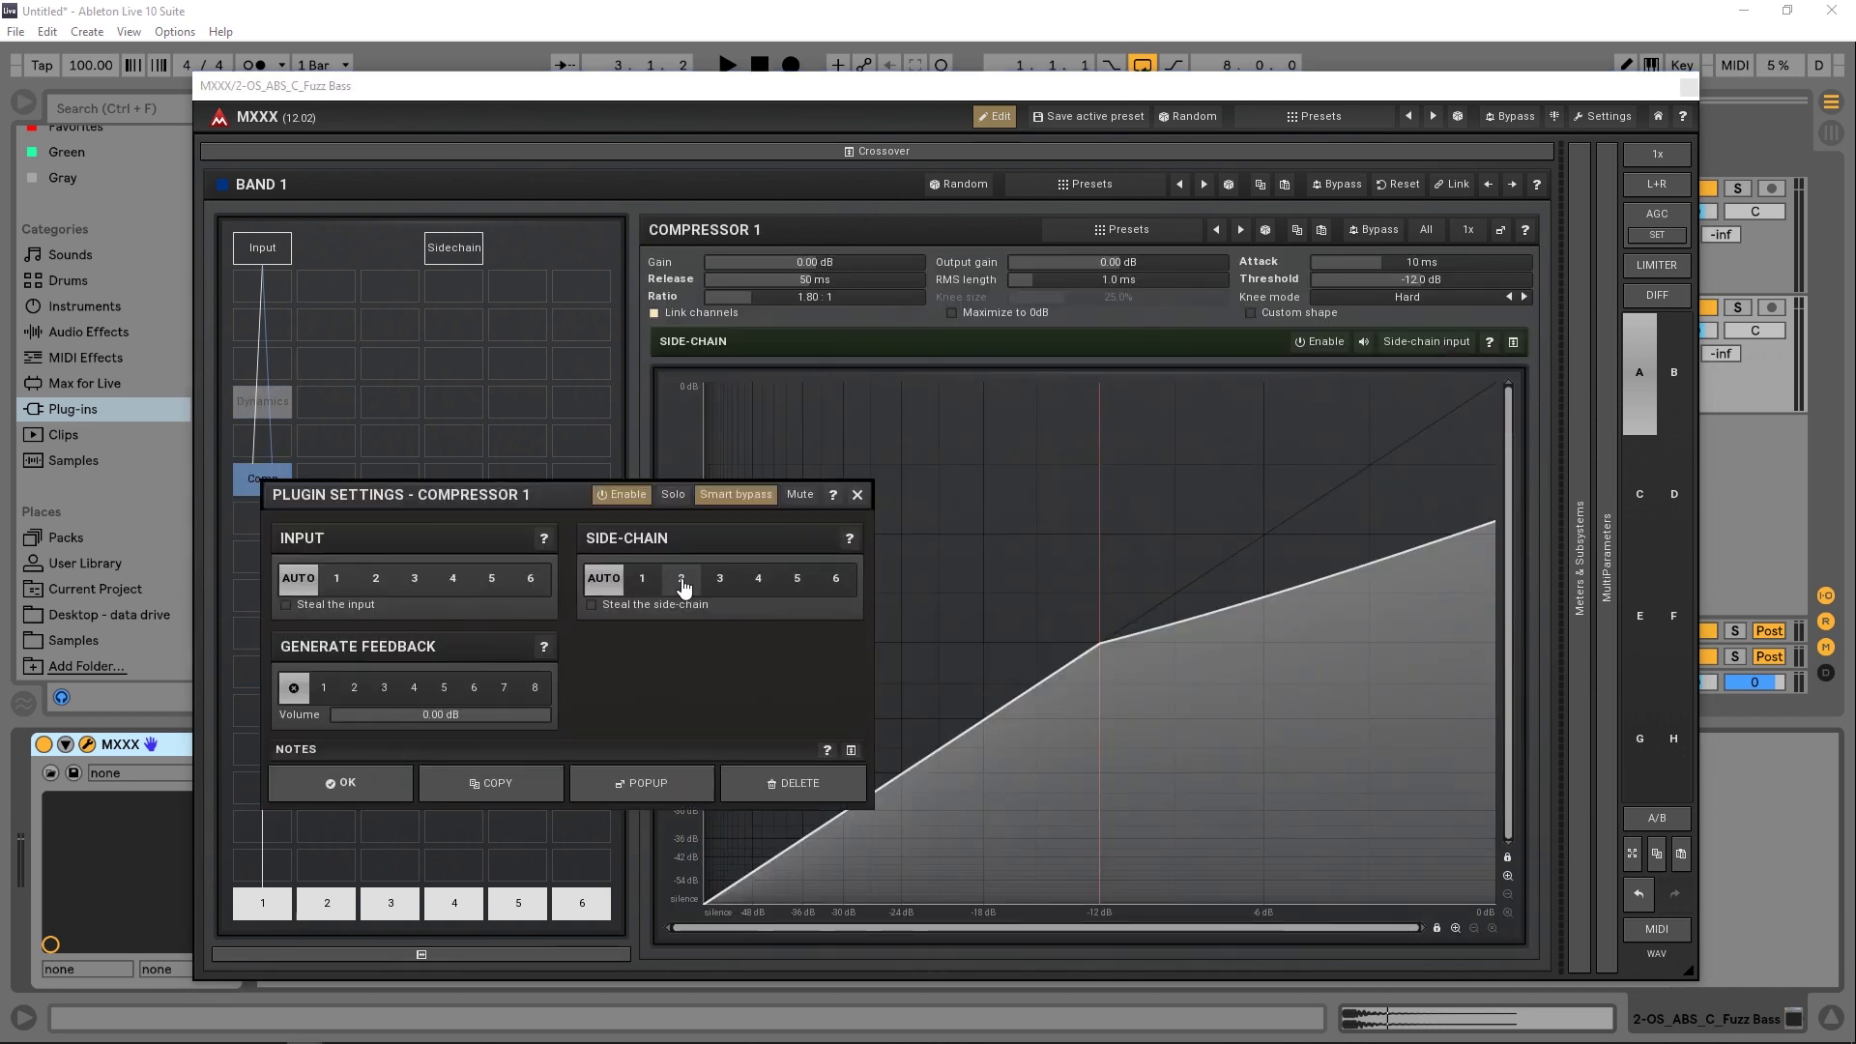
{"action": "left_click", "coordinate": [759, 580]}
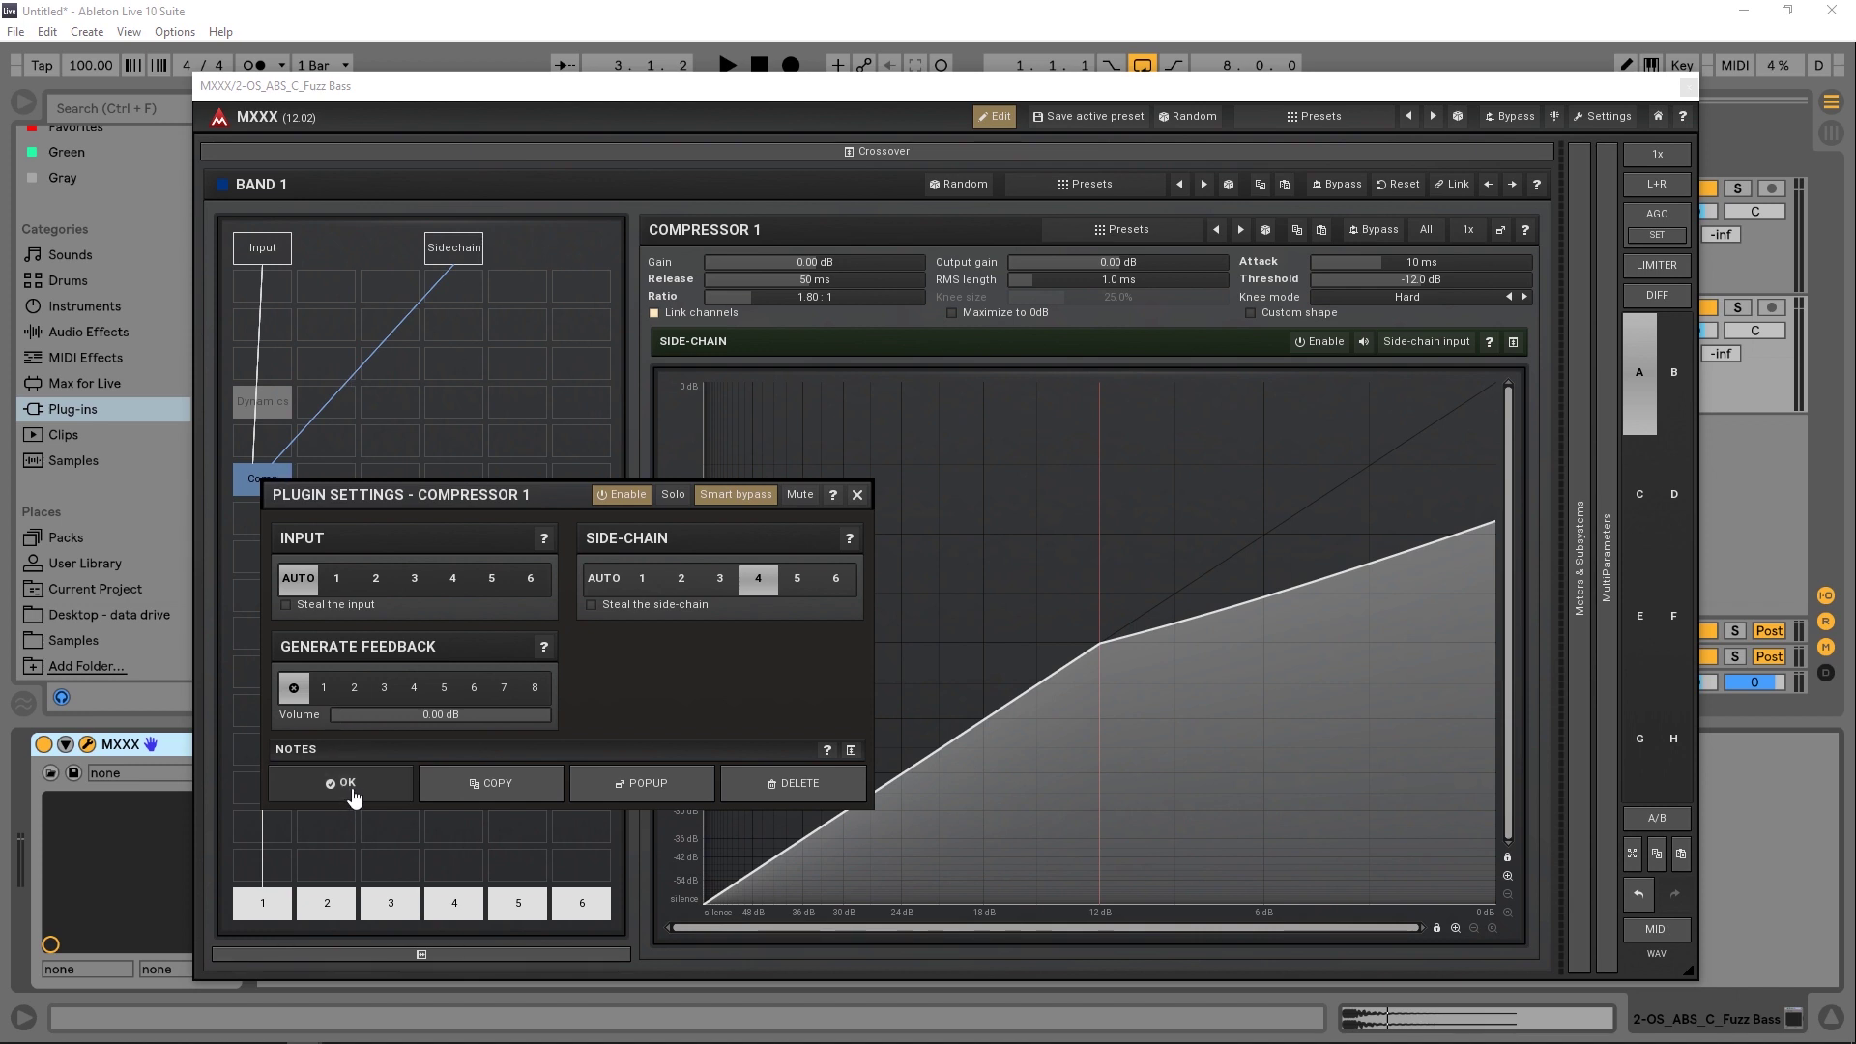
{"action": "left_click", "coordinate": [350, 783]}
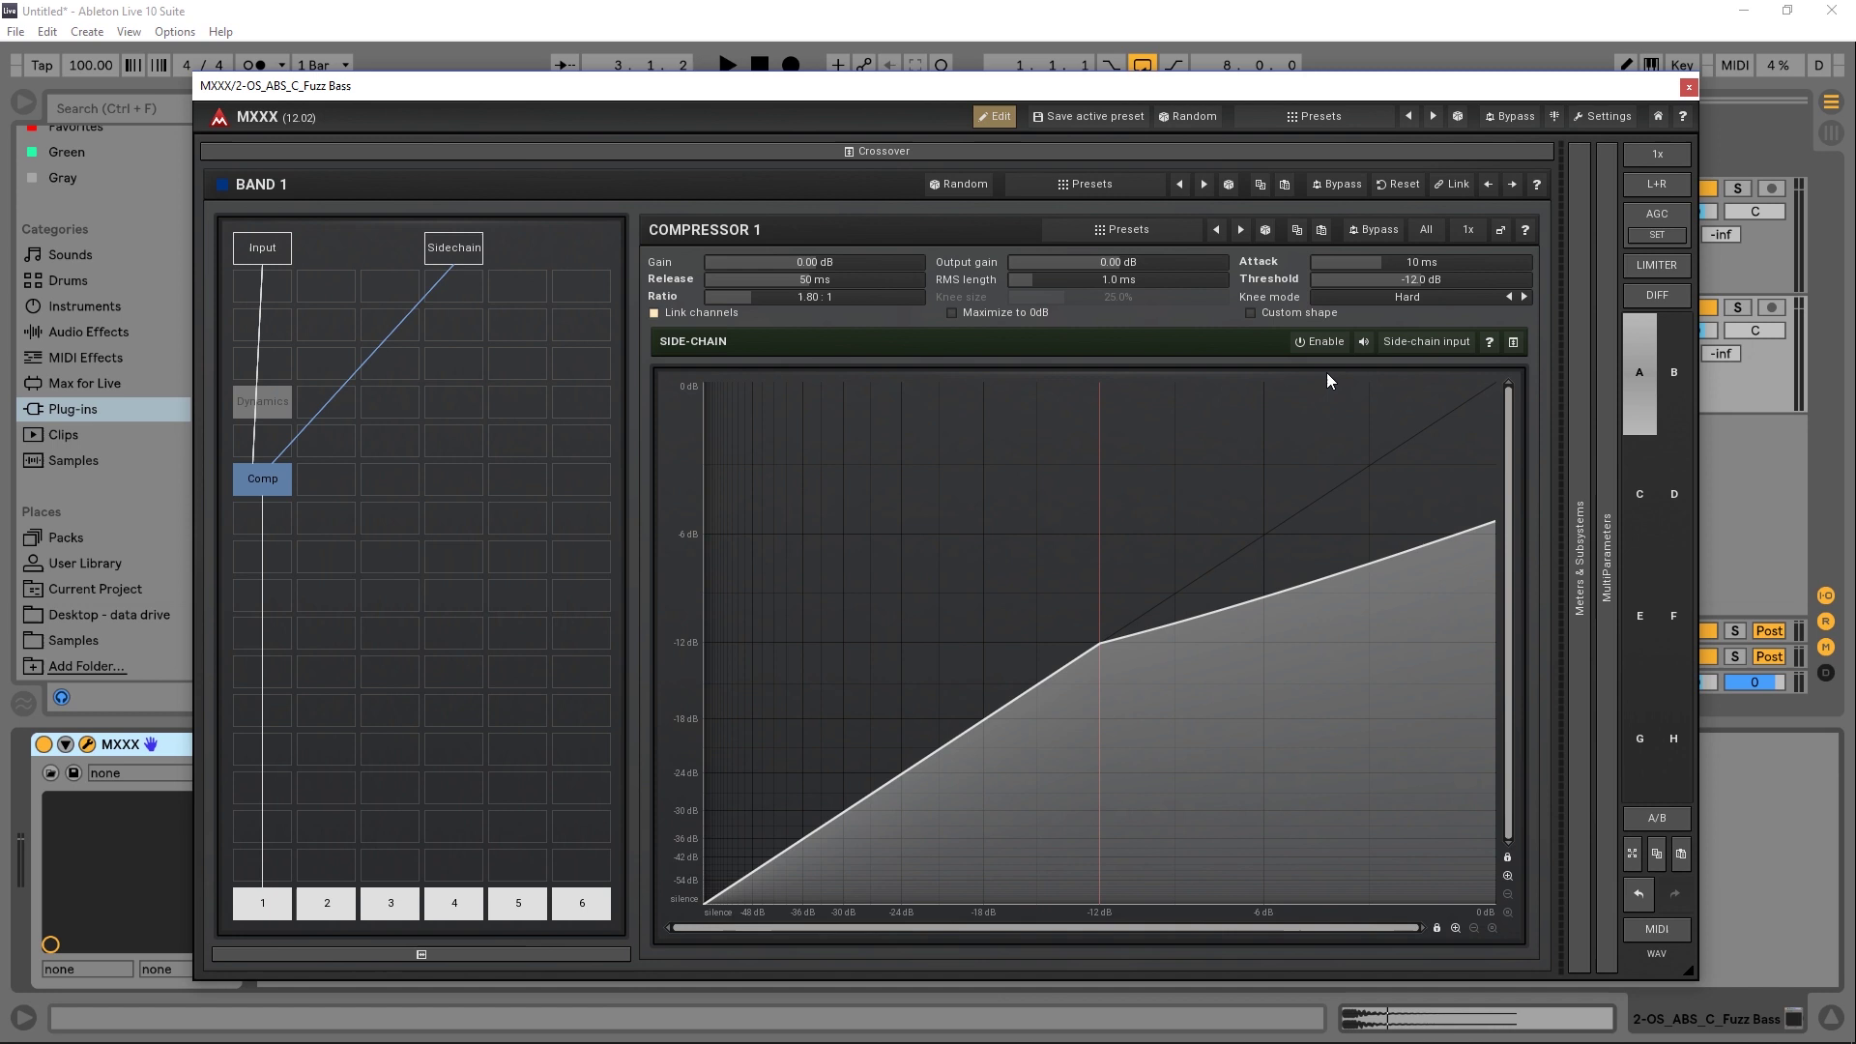
Step: Key Compressor 1 from its external side-chain input at -26.7 dB threshold and 4.63:1 ratio, then play back and show the spectrum analyzer
{"action": "left_click", "coordinate": [1321, 343]}
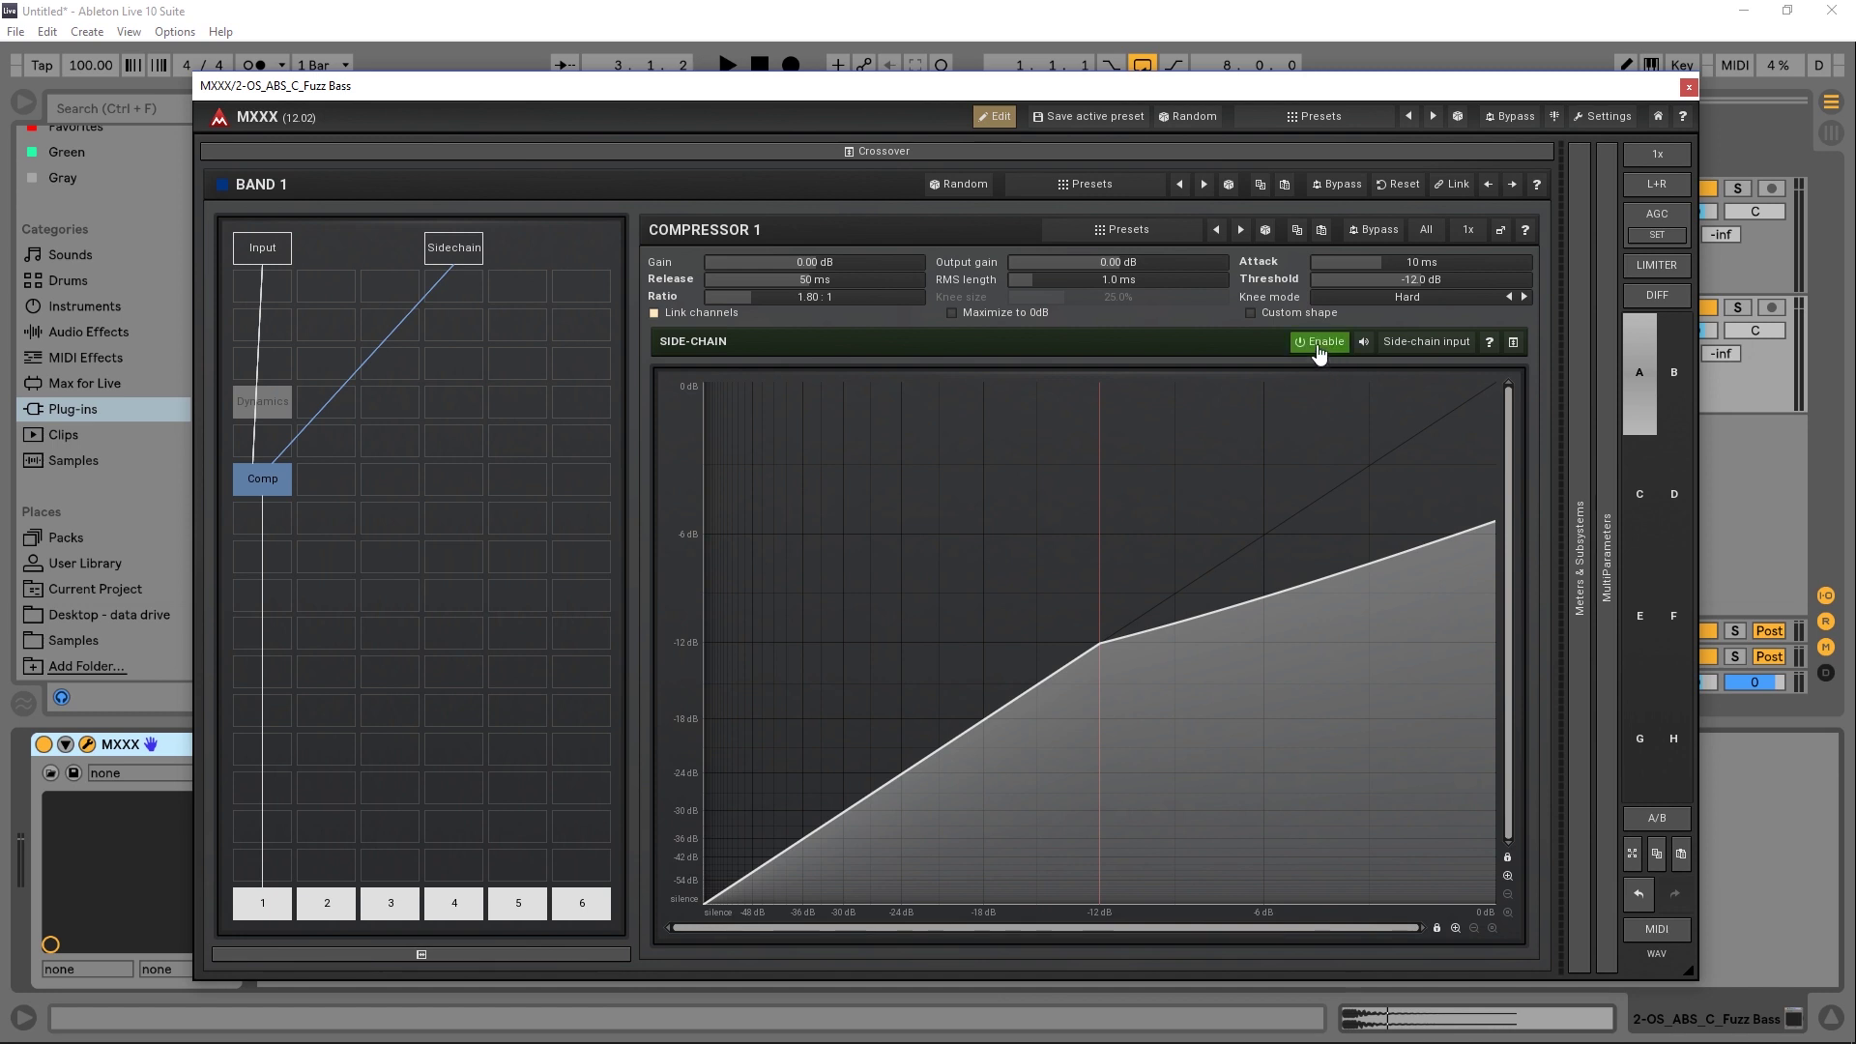
{"action": "left_click", "coordinate": [1425, 348]}
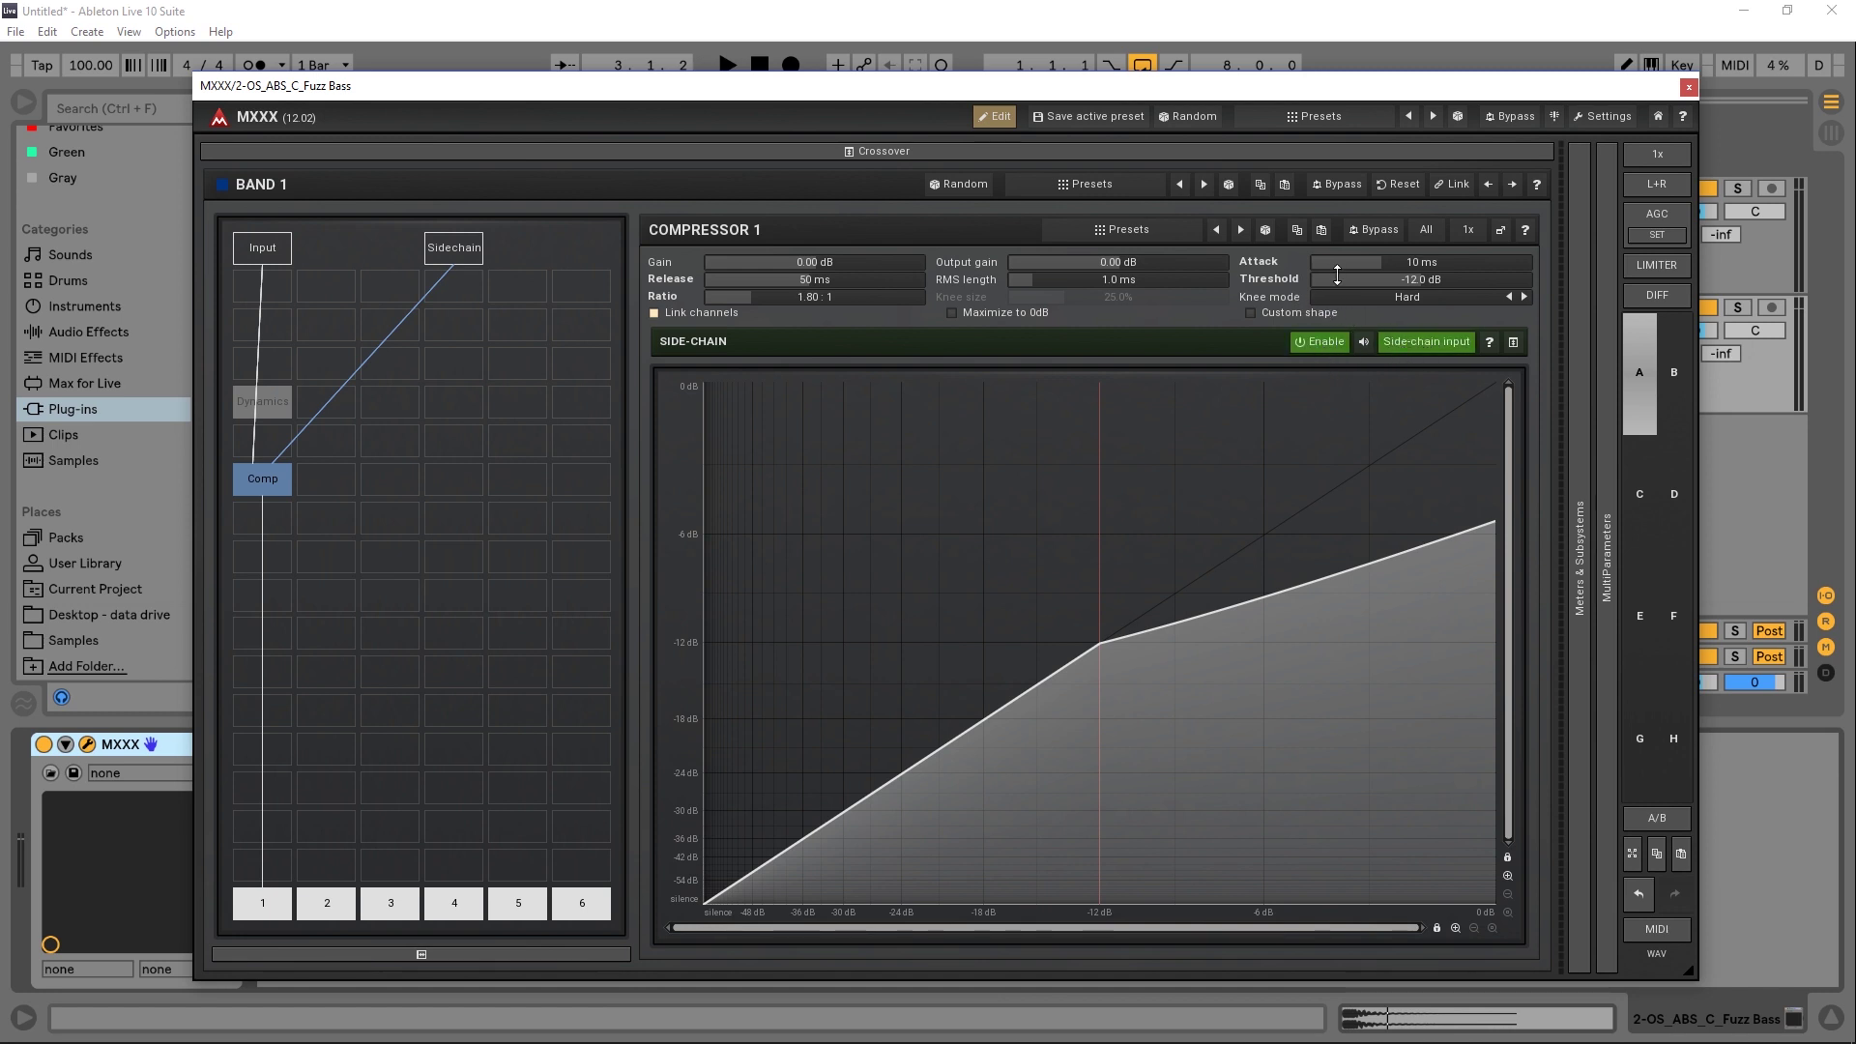
{"action": "left_click_drag", "start_coordinate": [1338, 277], "coordinate": [1345, 279]}
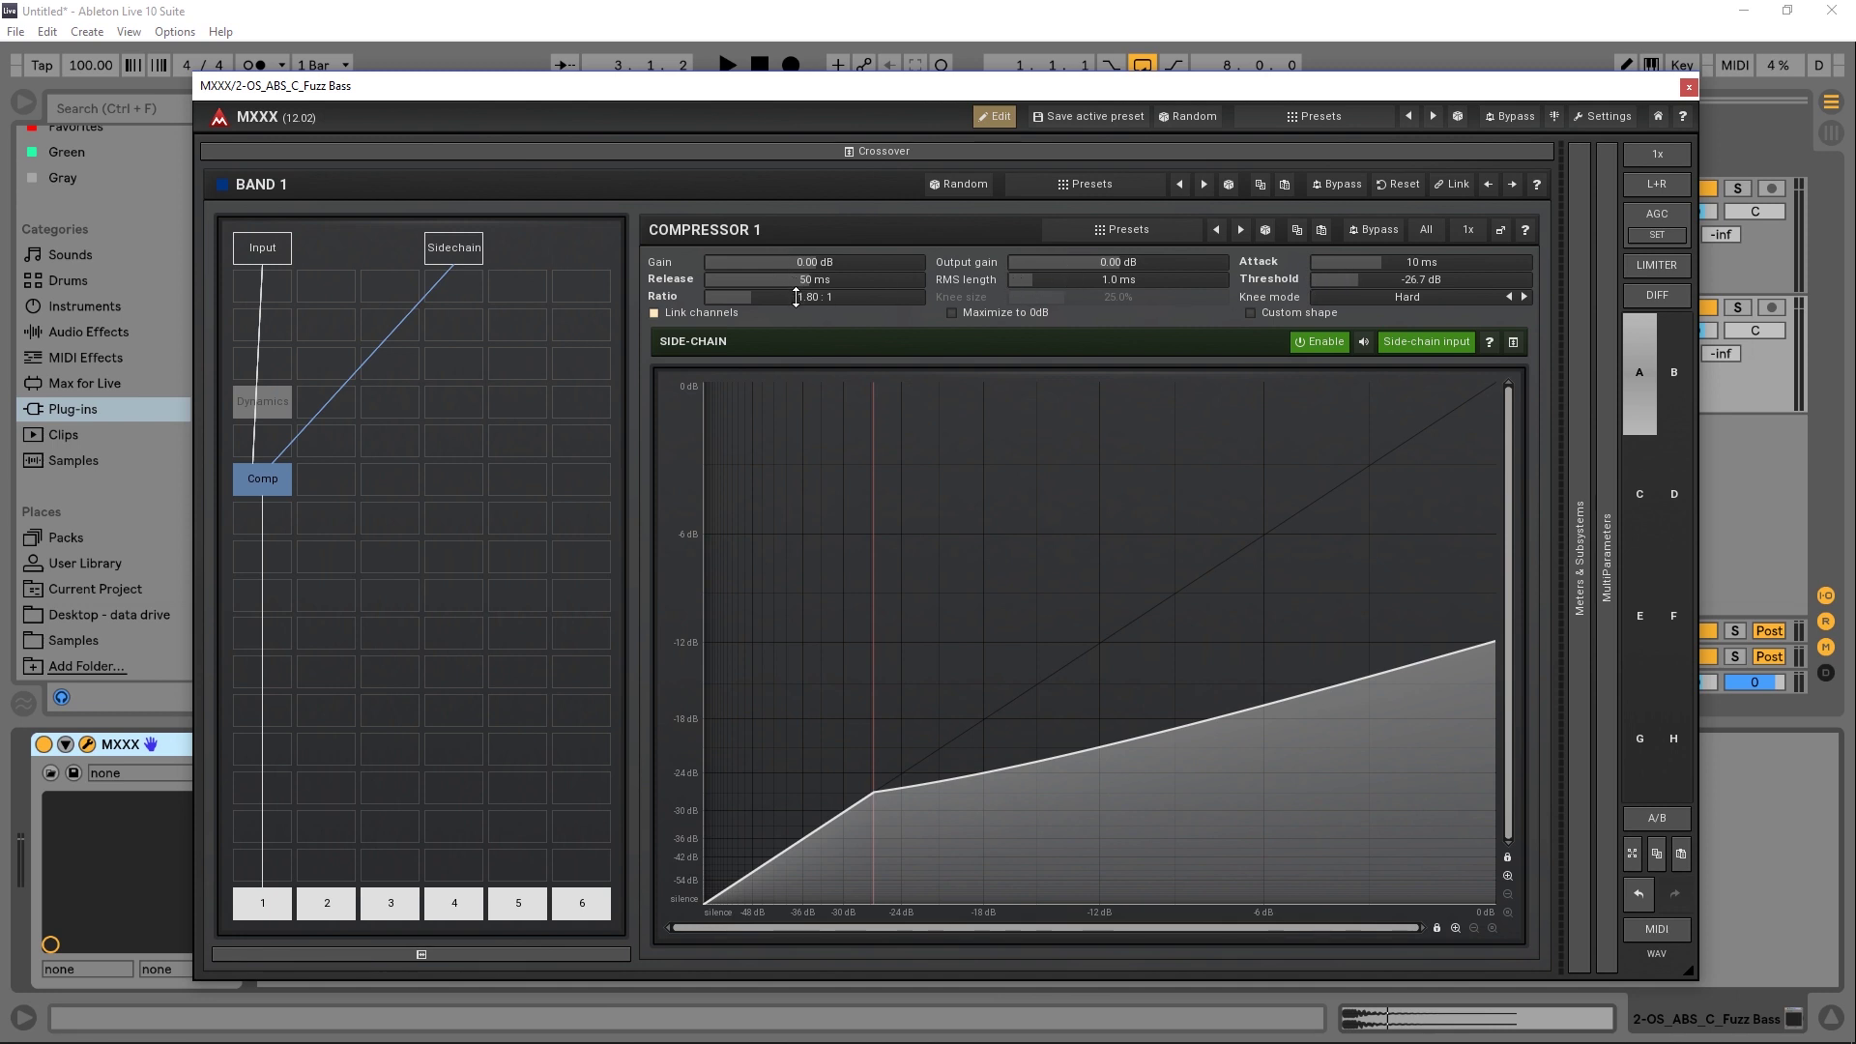
{"action": "left_click_drag", "start_coordinate": [796, 297], "coordinate": [796, 297]}
{"action": "key", "text": "space"}
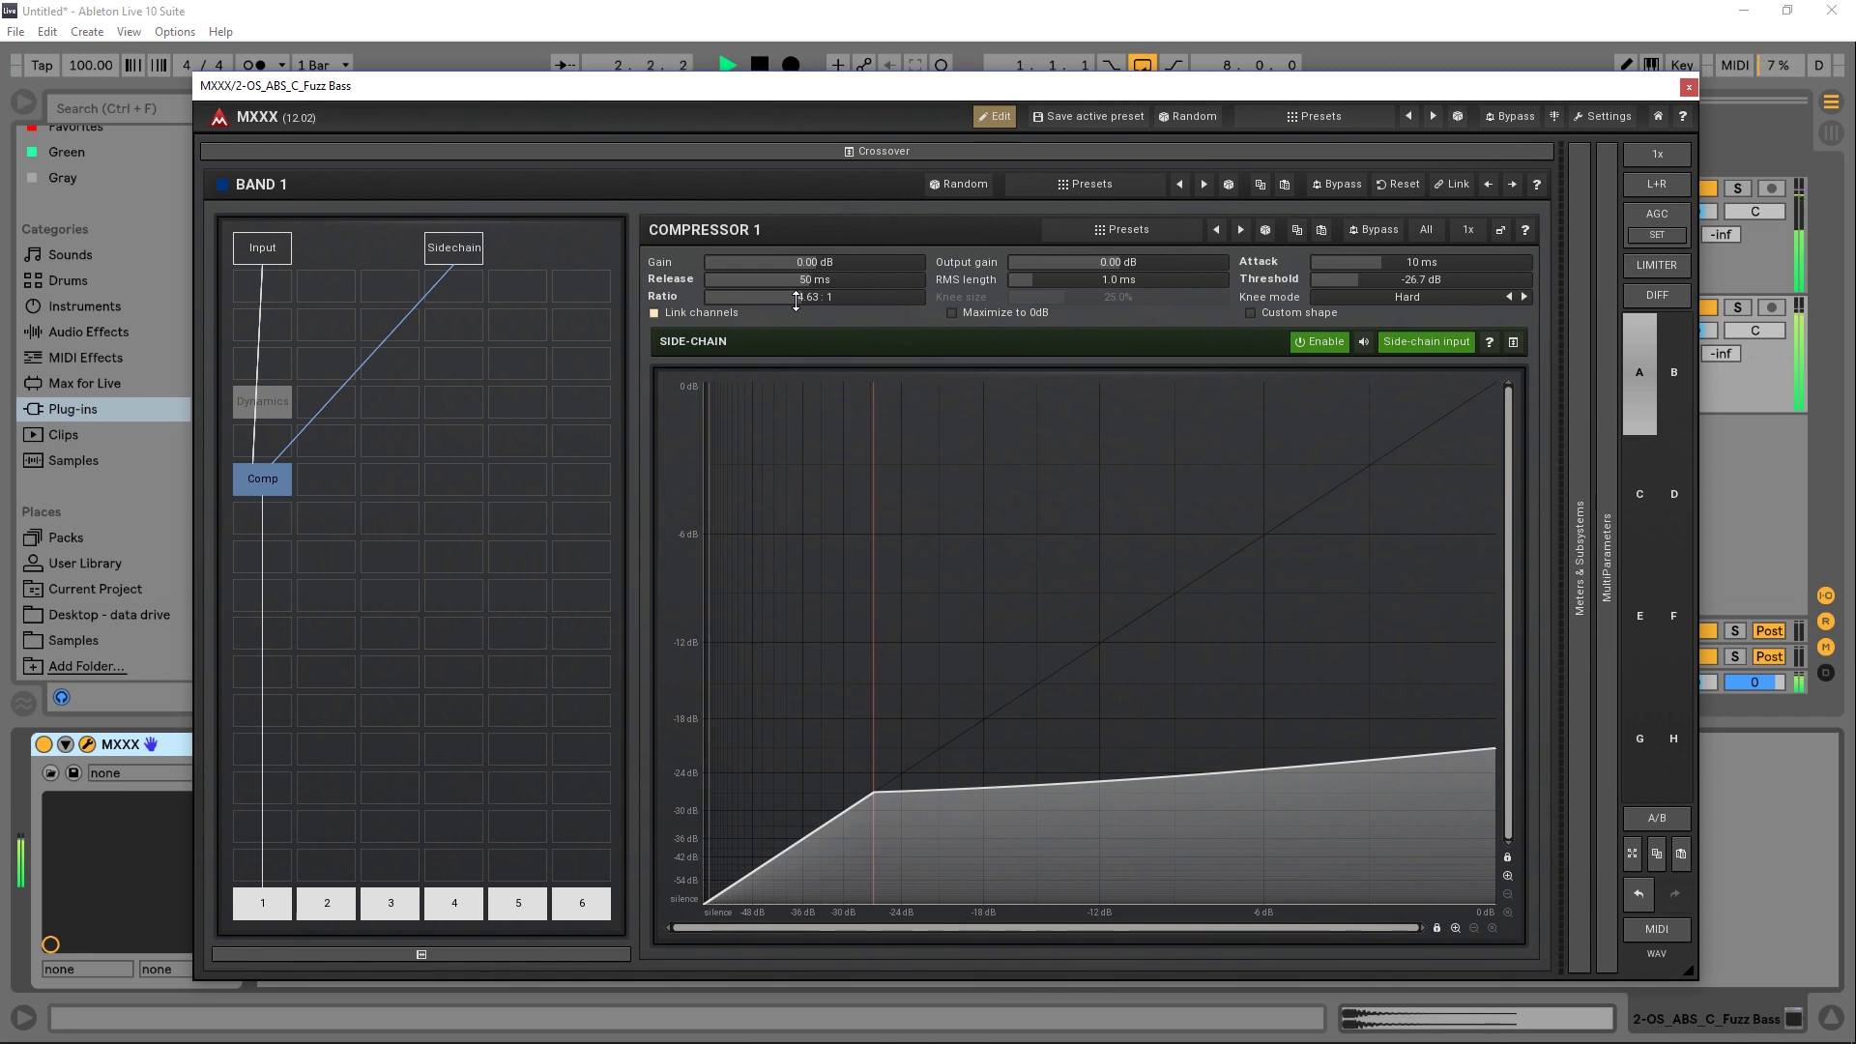
{"action": "left_click", "coordinate": [1447, 152]}
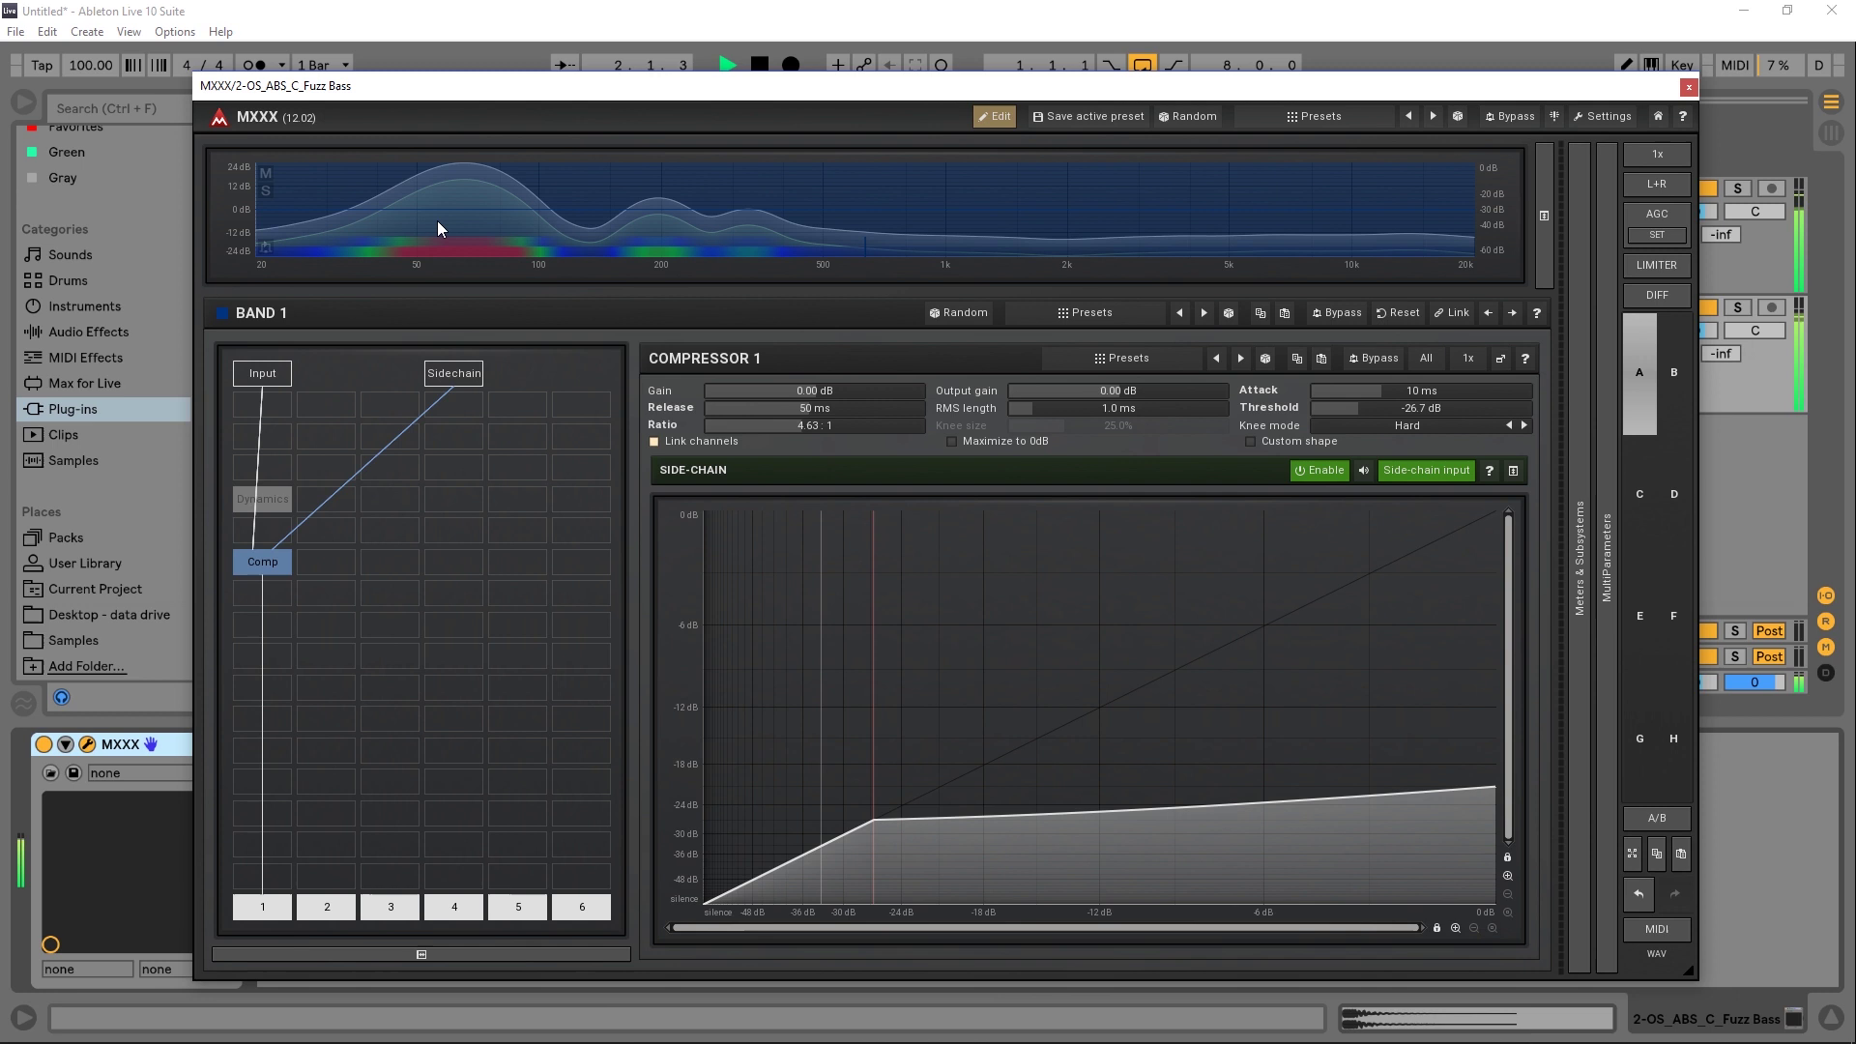
{"action": "key", "text": "space"}
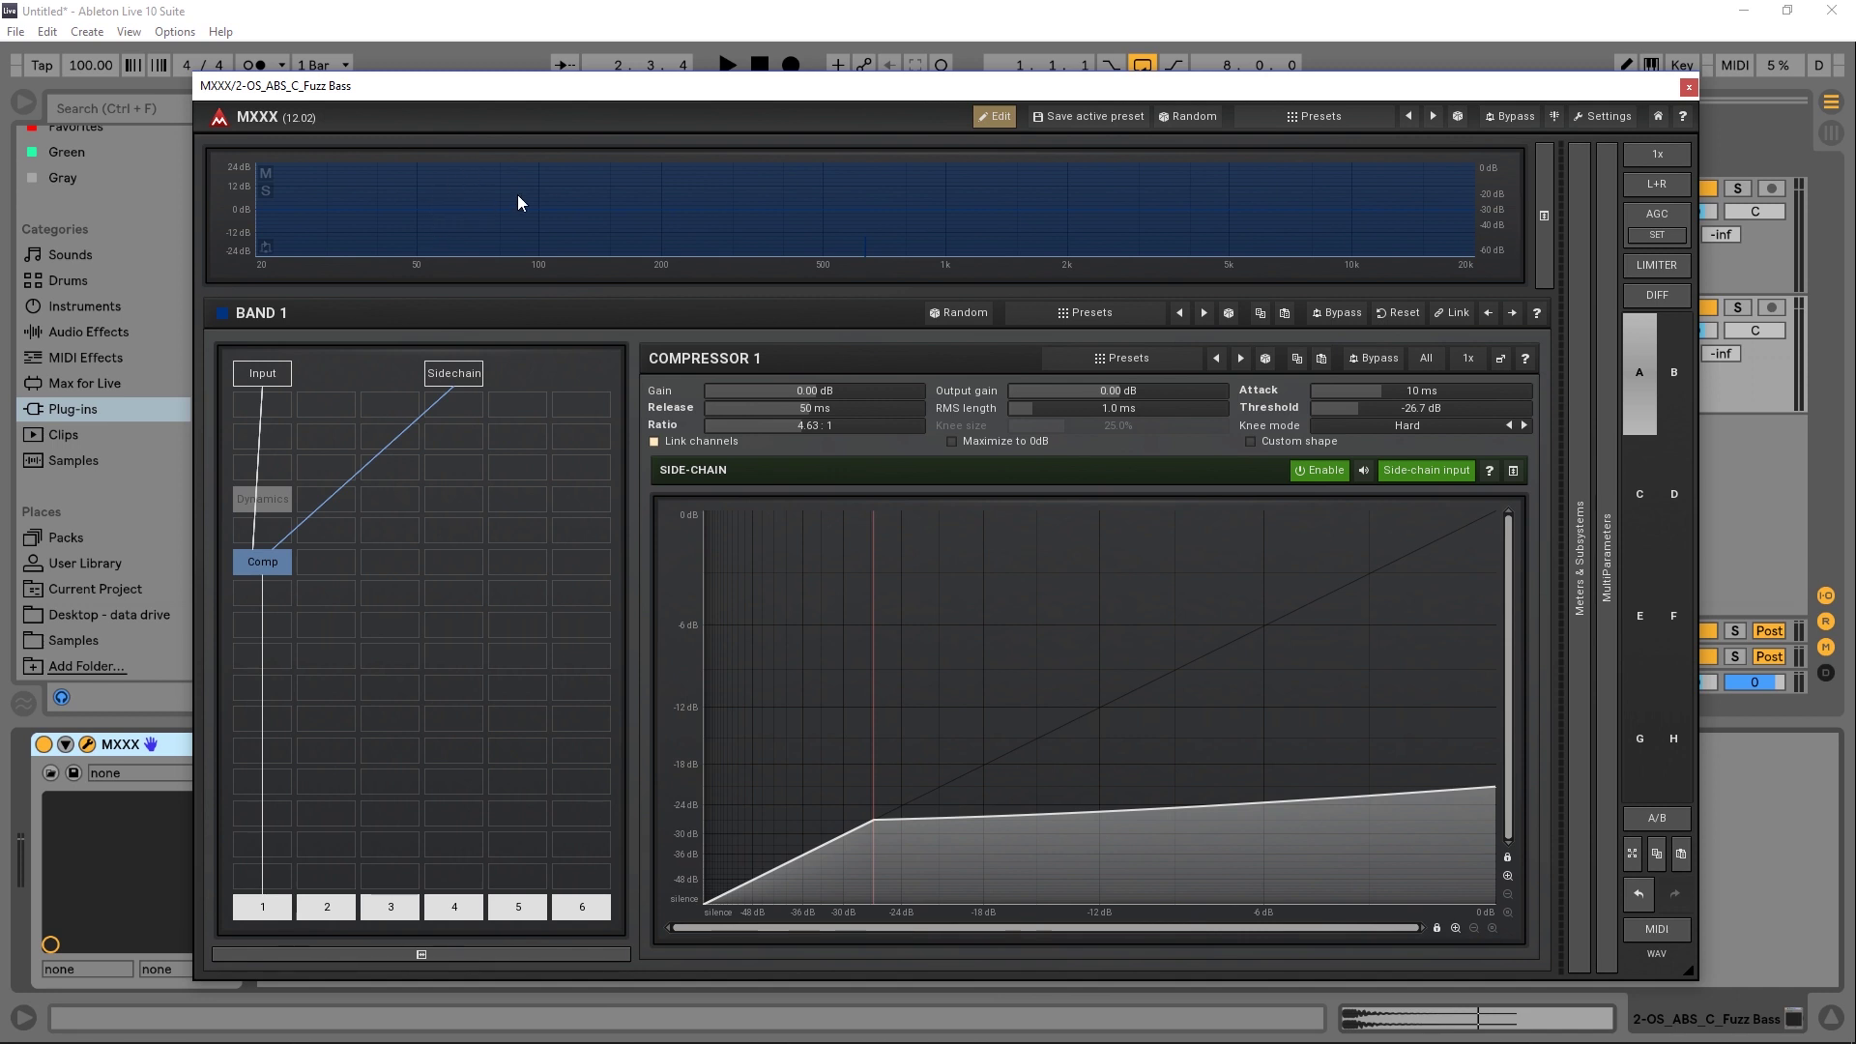
{"action": "key", "text": "space"}
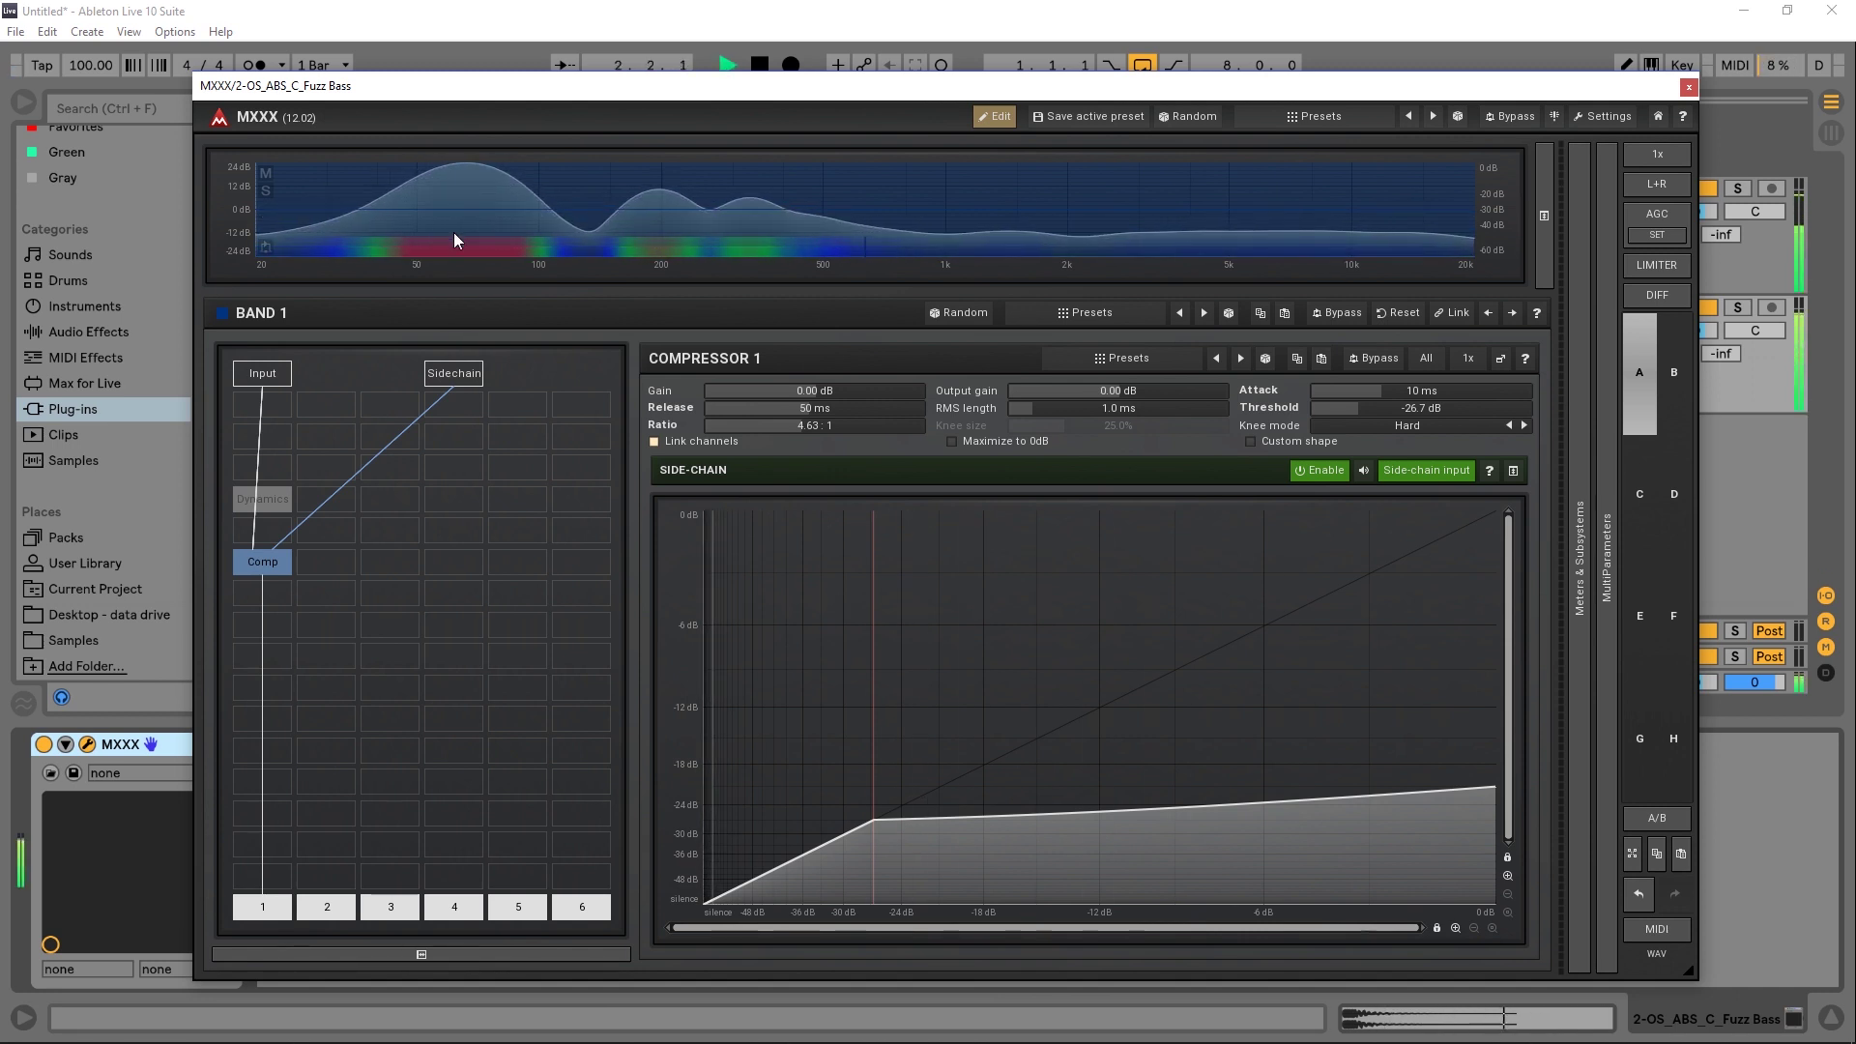
{"action": "key", "text": "space"}
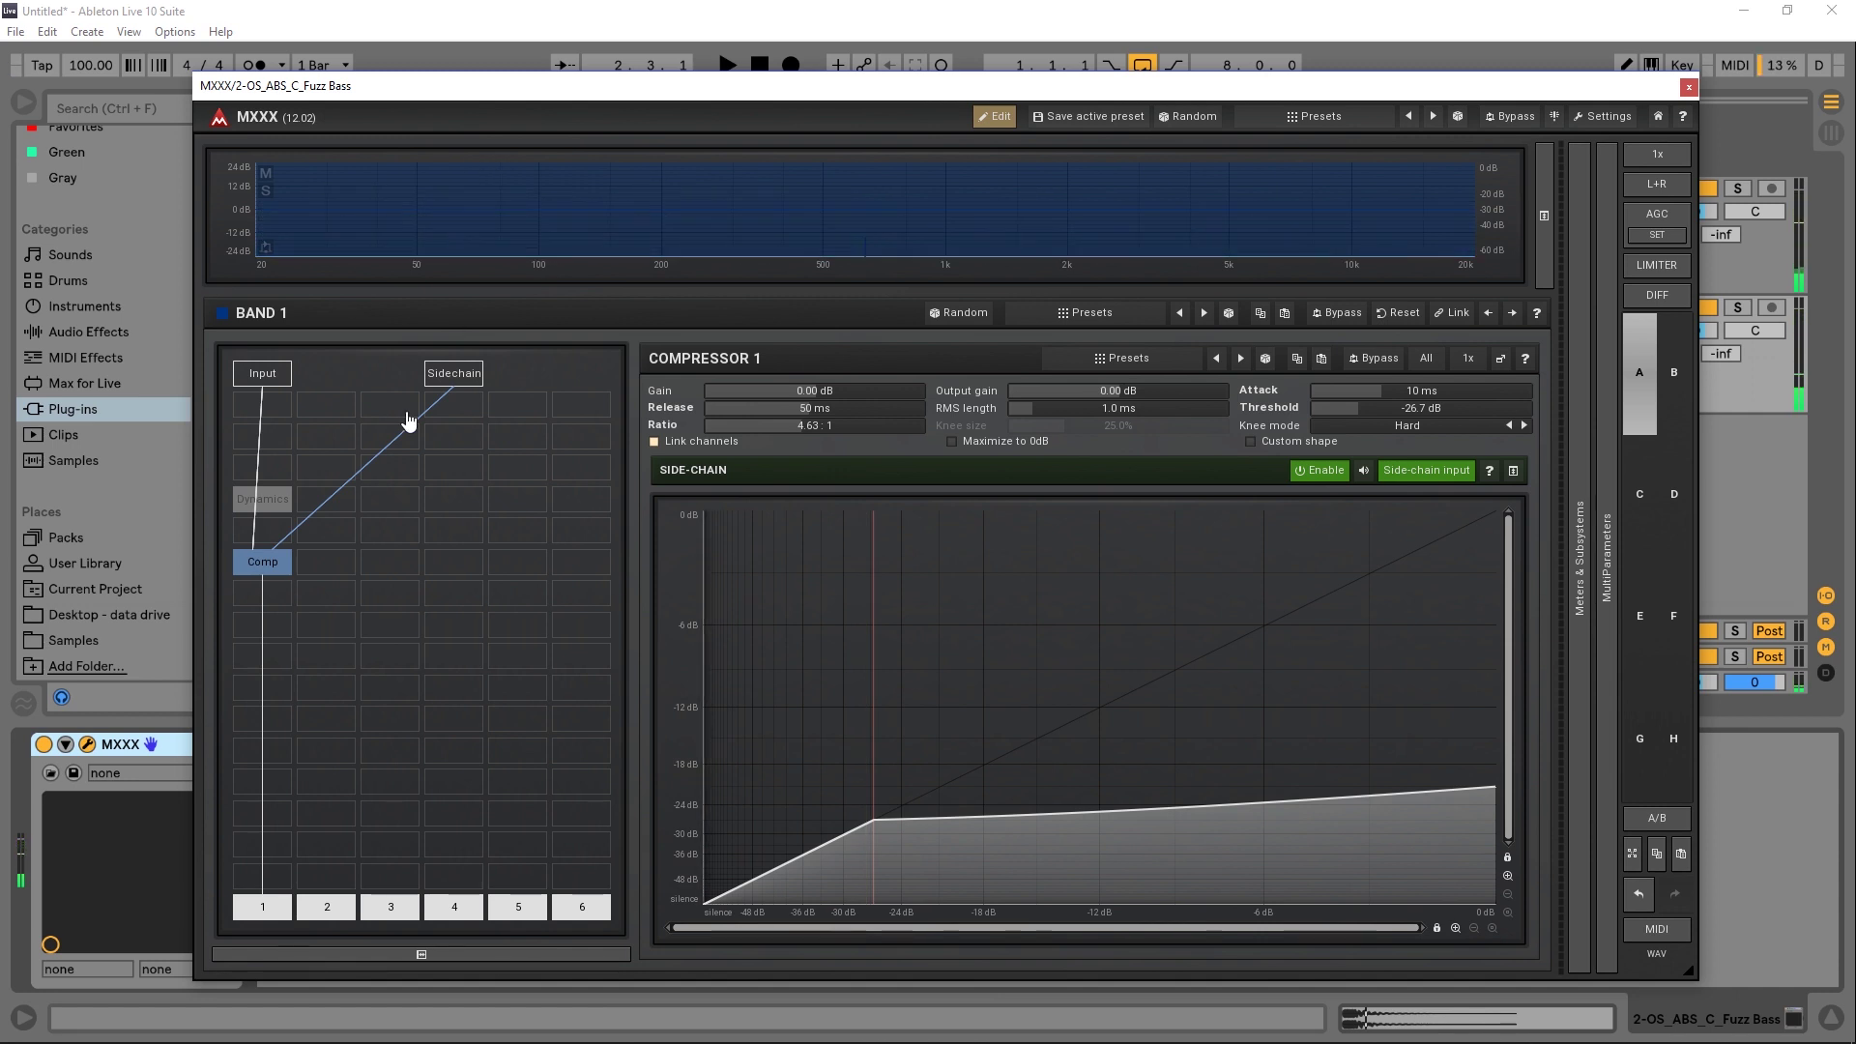